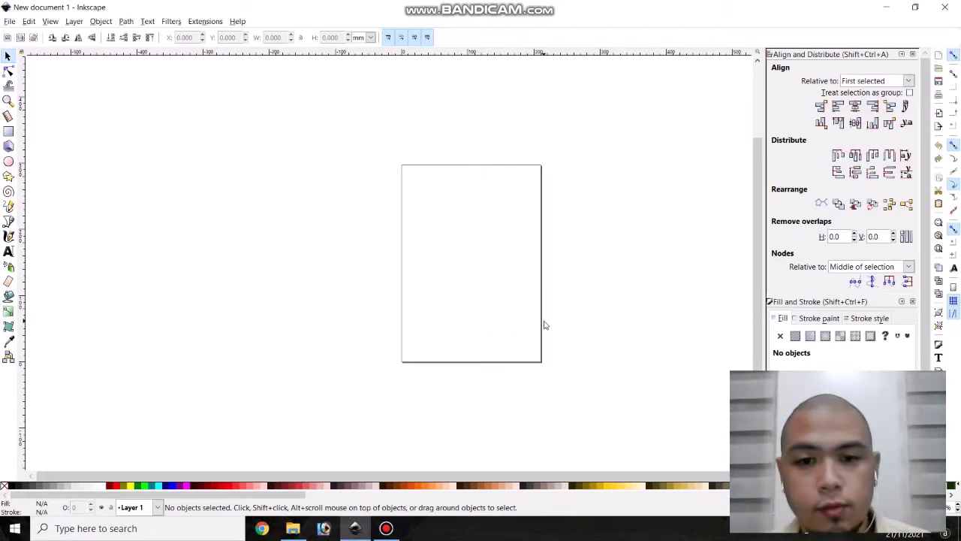
{"action": "scroll", "coordinate": [545, 325], "scroll_direction": "up", "scroll_amount": 2}
{"action": "scroll", "coordinate": [539, 318], "scroll_direction": "up", "scroll_amount": 1}
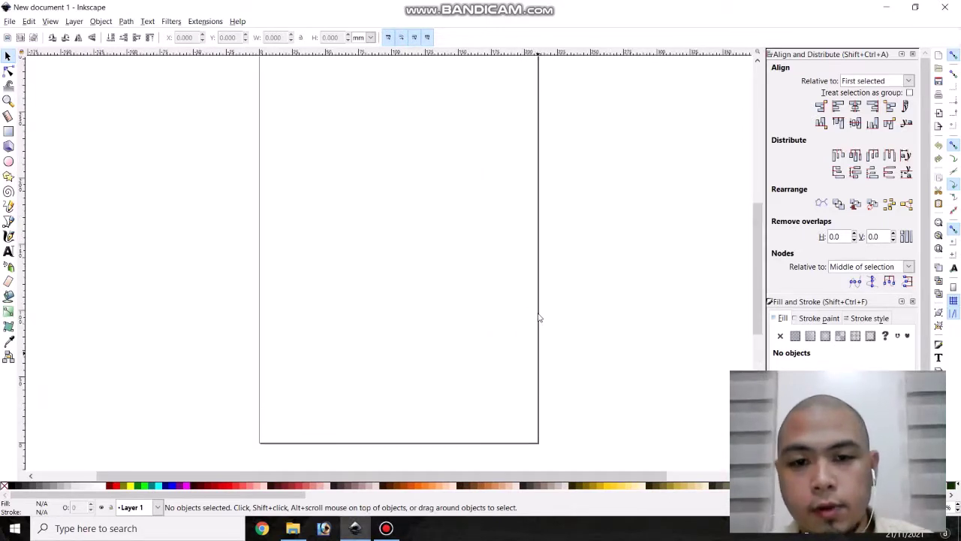
{"action": "scroll", "coordinate": [539, 318], "scroll_direction": "up", "scroll_amount": 2}
{"action": "scroll", "coordinate": [538, 318], "scroll_direction": "up", "scroll_amount": 1}
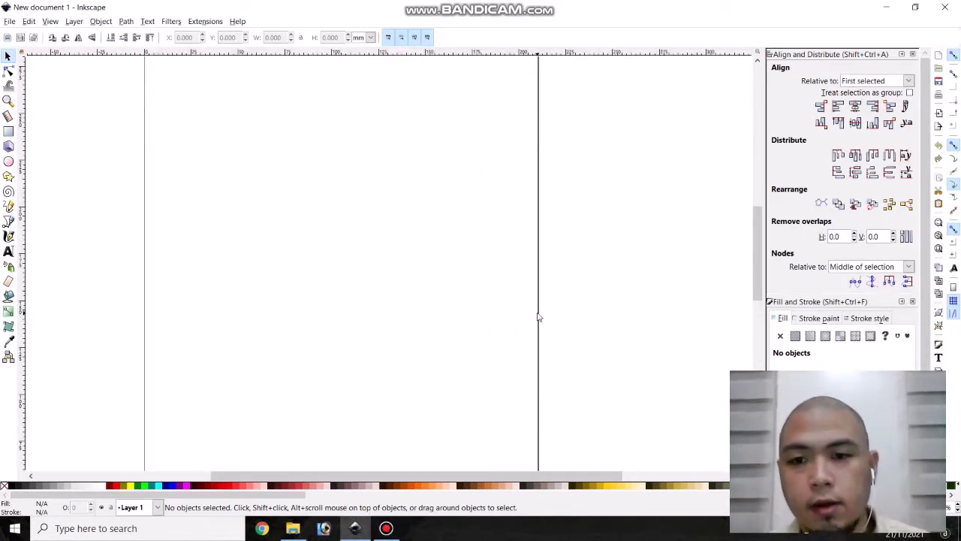
{"action": "scroll", "coordinate": [537, 318], "scroll_direction": "up", "scroll_amount": 1}
{"action": "scroll", "coordinate": [539, 314], "scroll_direction": "down", "scroll_amount": 1}
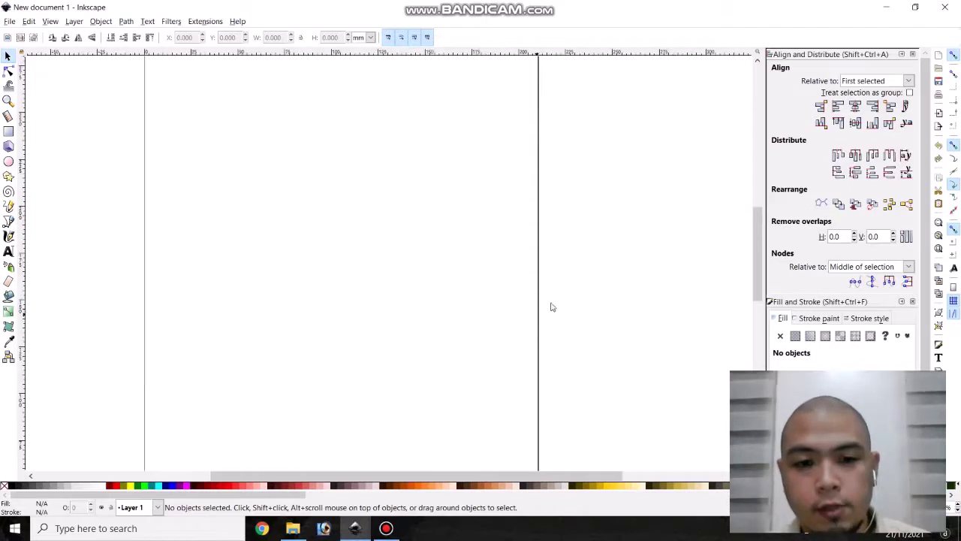
{"action": "scroll", "coordinate": [556, 326], "scroll_direction": "up", "scroll_amount": 4}
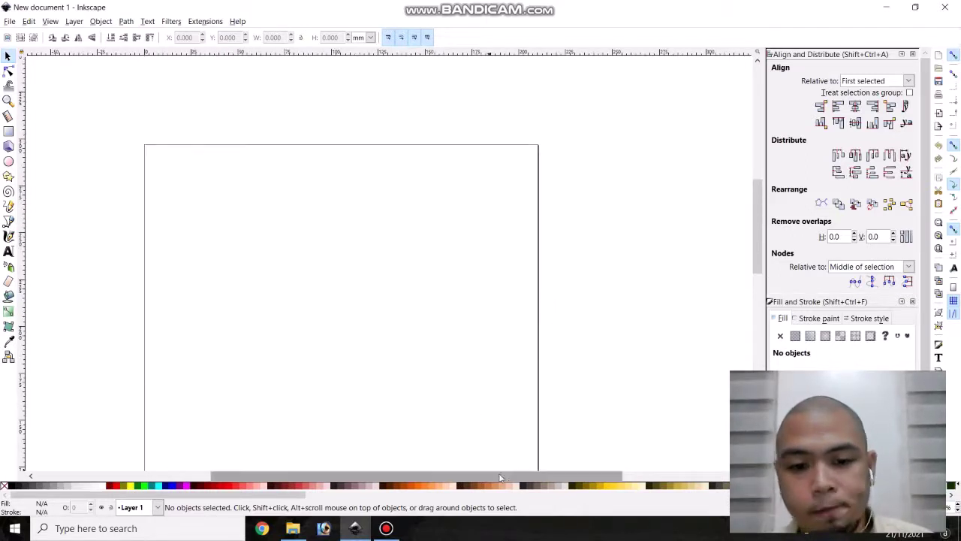
{"action": "mouse_move", "coordinate": [500, 478]}
{"action": "left_mouse_down"}
{"action": "mouse_move", "coordinate": [467, 479]}
{"action": "mouse_move", "coordinate": [482, 479]}
{"action": "left_mouse_up"}
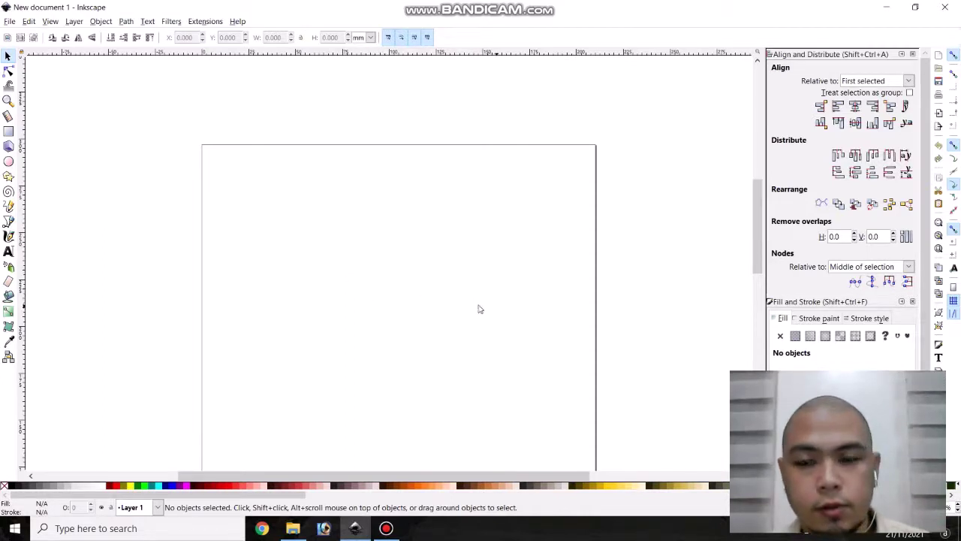
{"action": "scroll", "coordinate": [477, 314], "scroll_direction": "up", "scroll_amount": 2}
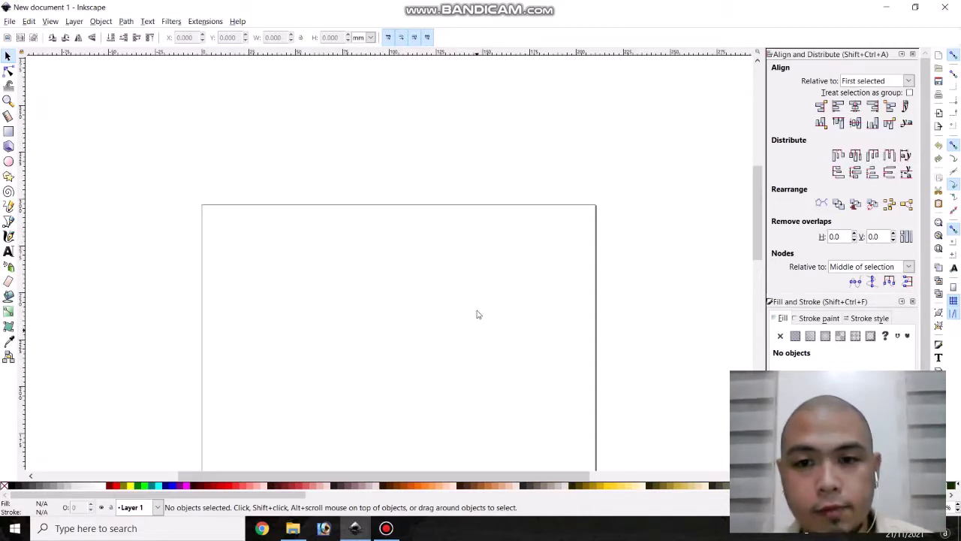
{"action": "scroll", "coordinate": [477, 314], "scroll_direction": "down", "scroll_amount": 5}
{"action": "scroll", "coordinate": [477, 314], "scroll_direction": "up", "scroll_amount": 2}
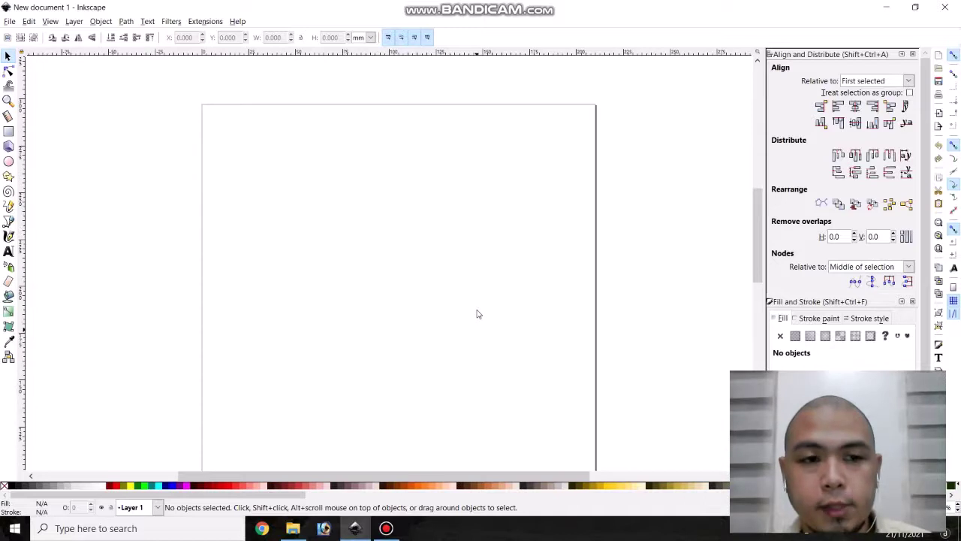
{"action": "scroll", "coordinate": [477, 314], "scroll_direction": "down", "scroll_amount": 1}
{"action": "scroll", "coordinate": [477, 314], "scroll_direction": "up", "scroll_amount": 2}
{"action": "scroll", "coordinate": [477, 314], "scroll_direction": "down", "scroll_amount": 1}
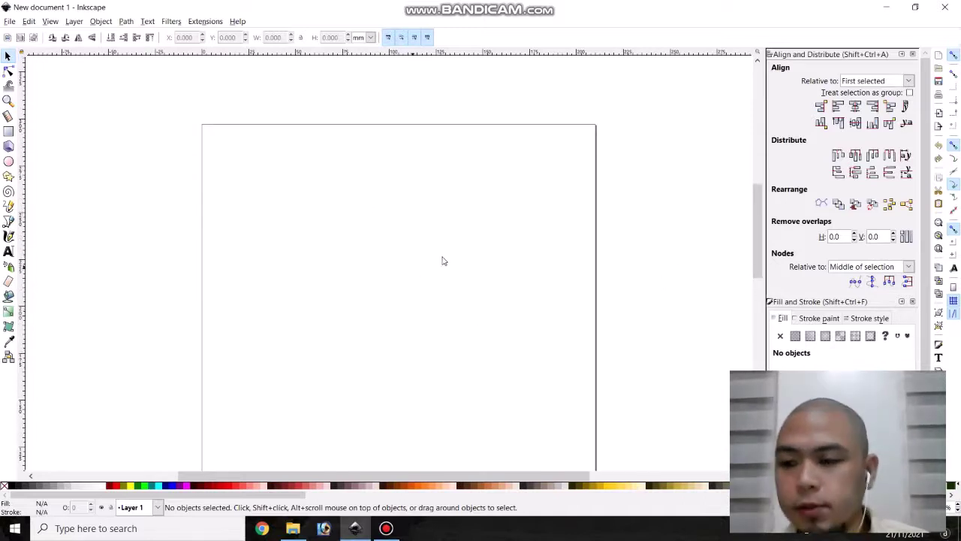
{"action": "scroll", "coordinate": [436, 342], "scroll_direction": "down", "scroll_amount": 3}
{"action": "scroll", "coordinate": [437, 342], "scroll_direction": "up", "scroll_amount": 5}
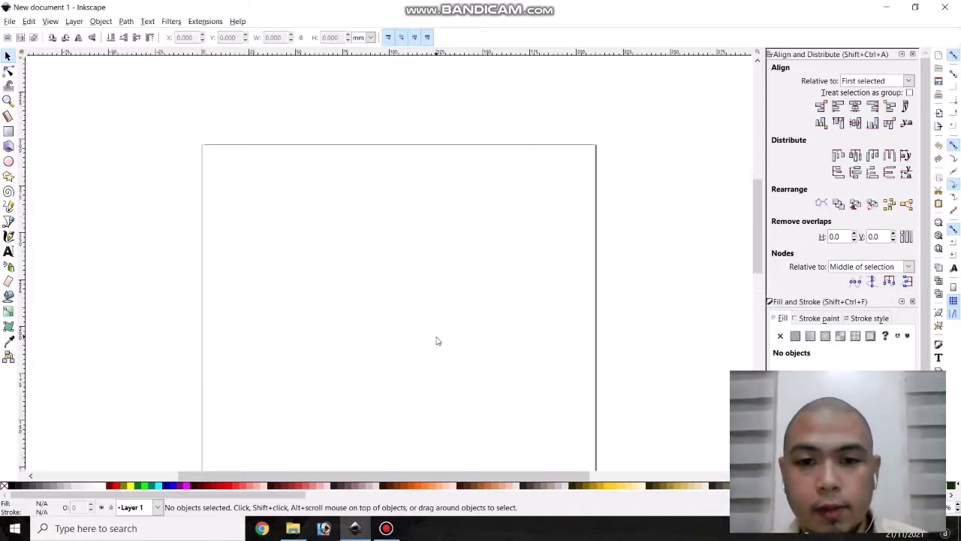
{"action": "scroll", "coordinate": [436, 342], "scroll_direction": "down", "scroll_amount": 1}
{"action": "scroll", "coordinate": [436, 342], "scroll_direction": "up", "scroll_amount": 1, "text": "ctrl"}
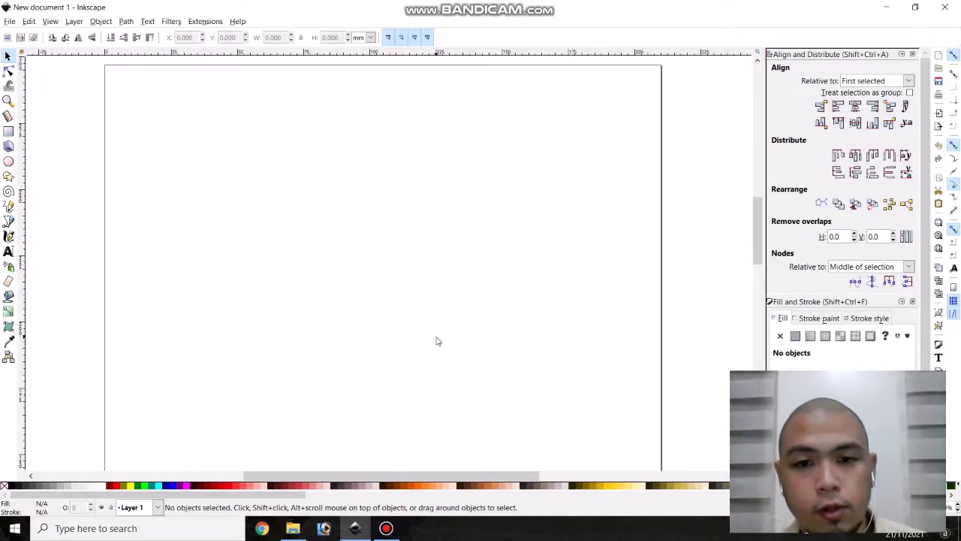
{"action": "scroll", "coordinate": [436, 342], "scroll_direction": "down", "scroll_amount": 1, "text": "ctrl"}
{"action": "scroll", "coordinate": [437, 342], "scroll_direction": "up", "scroll_amount": 1, "text": "ctrl"}
{"action": "scroll", "coordinate": [436, 341], "scroll_direction": "down", "scroll_amount": 1, "text": "ctrl"}
{"action": "scroll", "coordinate": [436, 342], "scroll_direction": "up", "scroll_amount": 2, "text": "ctrl"}
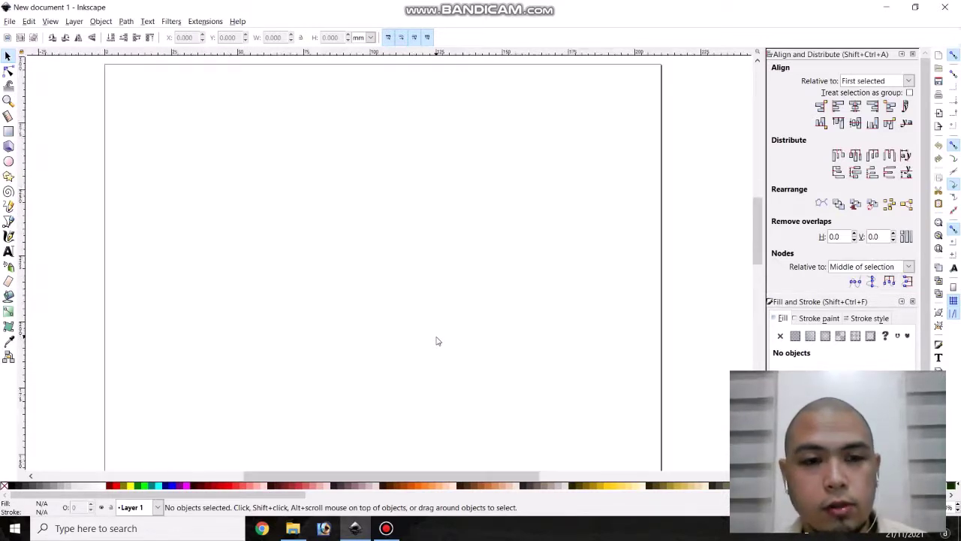
{"action": "scroll", "coordinate": [436, 342], "scroll_direction": "down", "scroll_amount": 2, "text": "ctrl"}
{"action": "scroll", "coordinate": [436, 342], "scroll_direction": "up", "scroll_amount": 2, "text": "ctrl"}
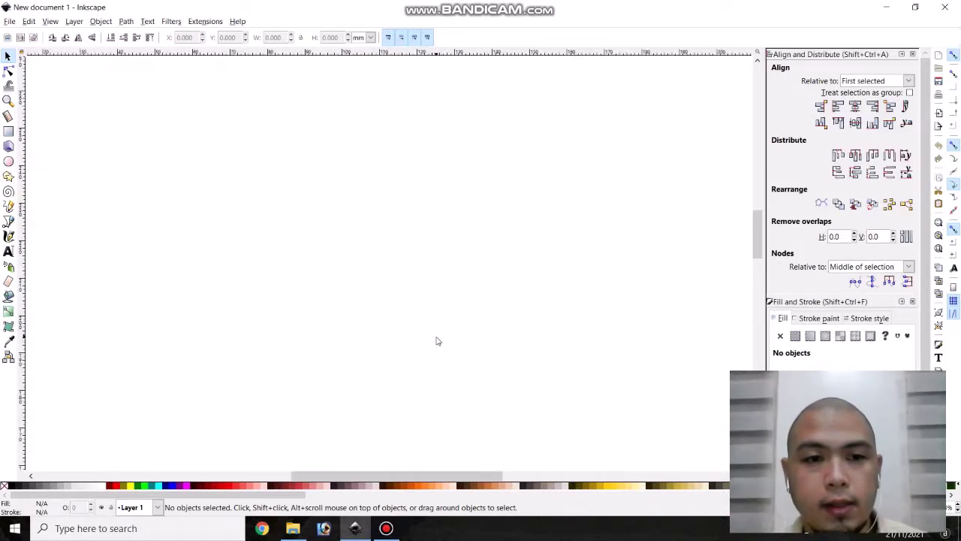
{"action": "scroll", "coordinate": [436, 341], "scroll_direction": "down", "scroll_amount": 1, "text": "ctrl"}
{"action": "scroll", "coordinate": [437, 342], "scroll_direction": "down", "scroll_amount": 1, "text": "ctrl"}
{"action": "scroll", "coordinate": [436, 342], "scroll_direction": "up", "scroll_amount": 2, "text": "ctrl"}
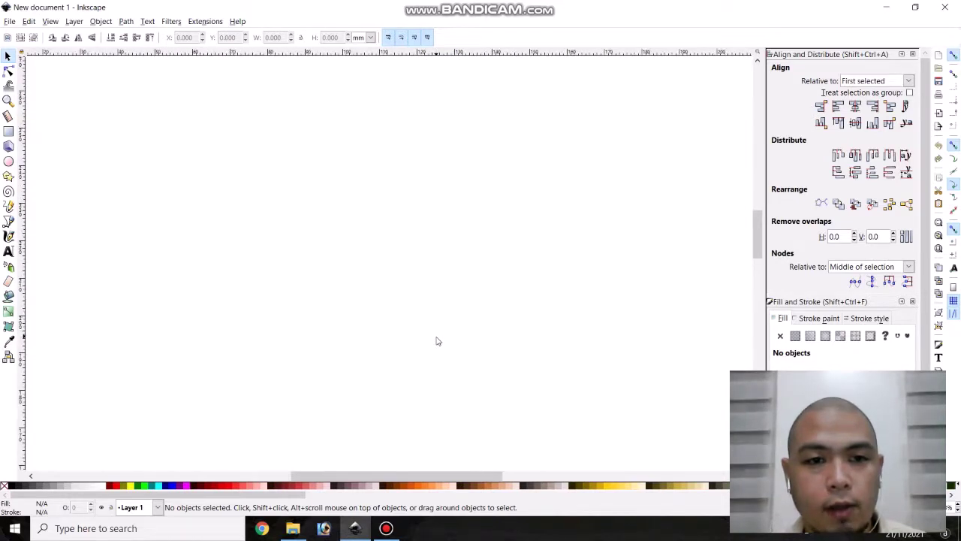
{"action": "scroll", "coordinate": [436, 342], "scroll_direction": "down", "scroll_amount": 1, "text": "ctrl"}
{"action": "scroll", "coordinate": [436, 342], "scroll_direction": "down", "scroll_amount": 1, "text": "ctrl"}
{"action": "scroll", "coordinate": [436, 342], "scroll_direction": "up", "scroll_amount": 1, "text": "ctrl"}
{"action": "scroll", "coordinate": [436, 341], "scroll_direction": "down", "scroll_amount": 1, "text": "ctrl"}
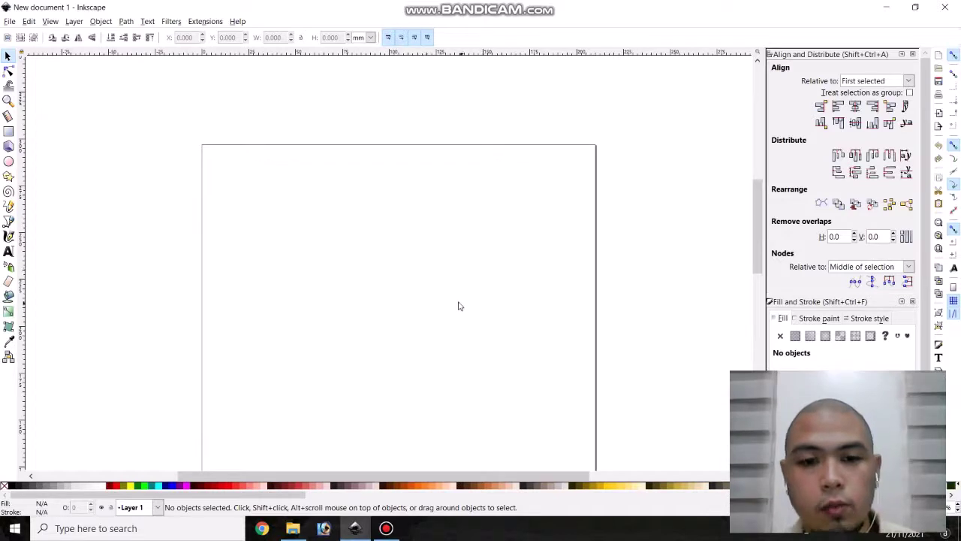
{"action": "left_click_drag", "start_coordinate": [417, 291], "coordinate": [455, 296]}
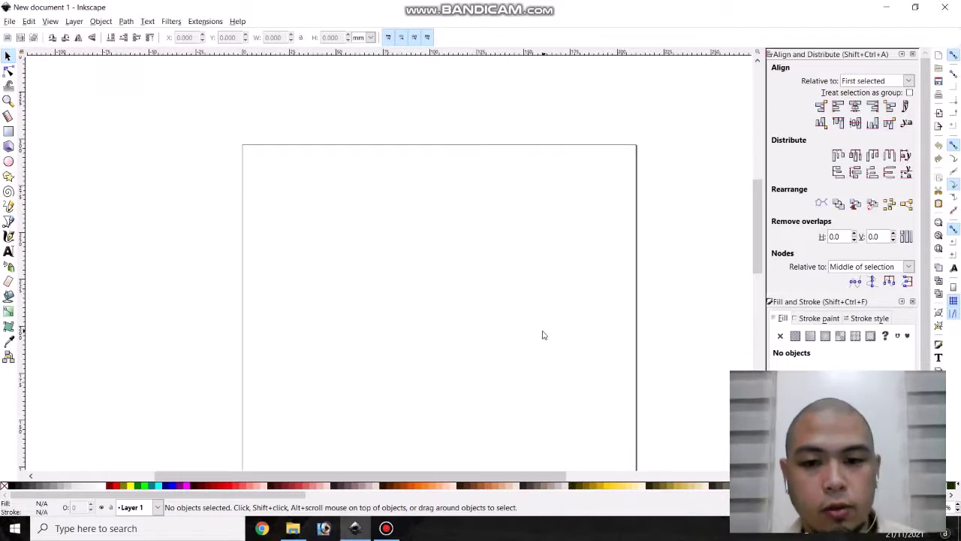
{"action": "key", "text": "ctrl"}
{"action": "scroll", "coordinate": [525, 333], "scroll_direction": "up", "scroll_amount": 1}
{"action": "scroll", "coordinate": [525, 334], "scroll_direction": "down", "scroll_amount": 1}
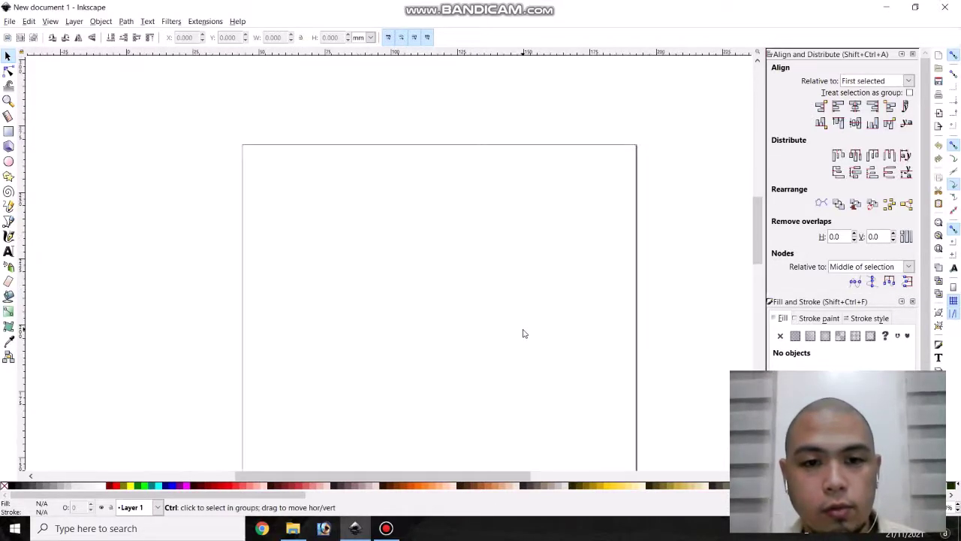
{"action": "scroll", "coordinate": [524, 334], "scroll_direction": "up", "scroll_amount": 1}
{"action": "scroll", "coordinate": [524, 333], "scroll_direction": "down", "scroll_amount": 1}
{"action": "scroll", "coordinate": [524, 333], "scroll_direction": "up", "scroll_amount": 1}
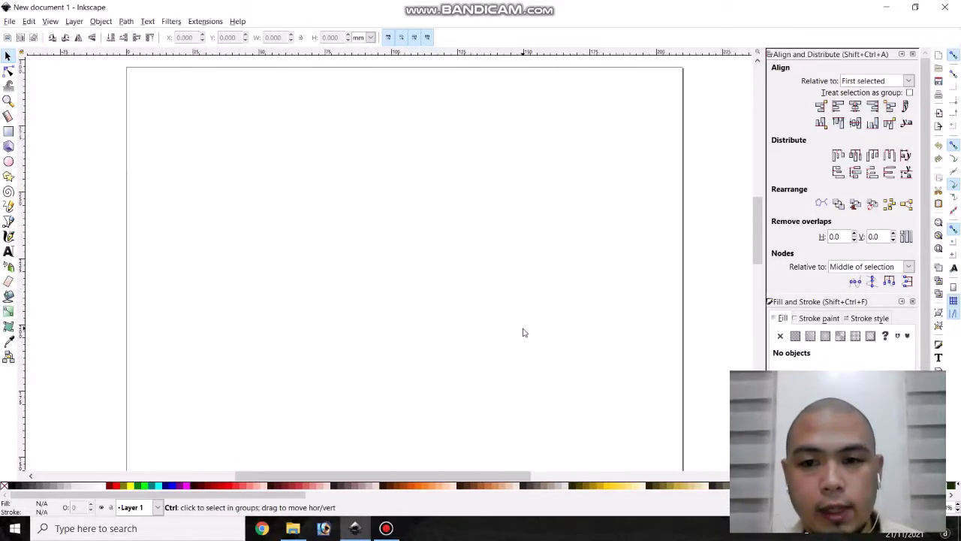
{"action": "scroll", "coordinate": [524, 333], "scroll_direction": "up", "scroll_amount": 1}
{"action": "scroll", "coordinate": [524, 332], "scroll_direction": "down", "scroll_amount": 1}
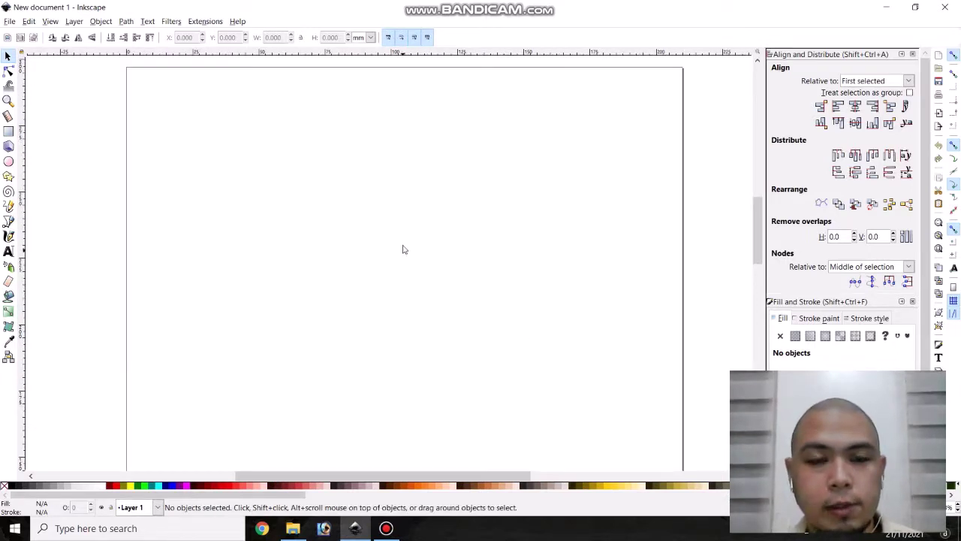
{"action": "scroll", "coordinate": [409, 259], "scroll_direction": "up", "scroll_amount": 1}
{"action": "scroll", "coordinate": [431, 272], "scroll_direction": "up", "scroll_amount": 1}
{"action": "scroll", "coordinate": [431, 272], "scroll_direction": "left", "scroll_amount": 2}
{"action": "scroll", "coordinate": [430, 278], "scroll_direction": "right", "scroll_amount": 1}
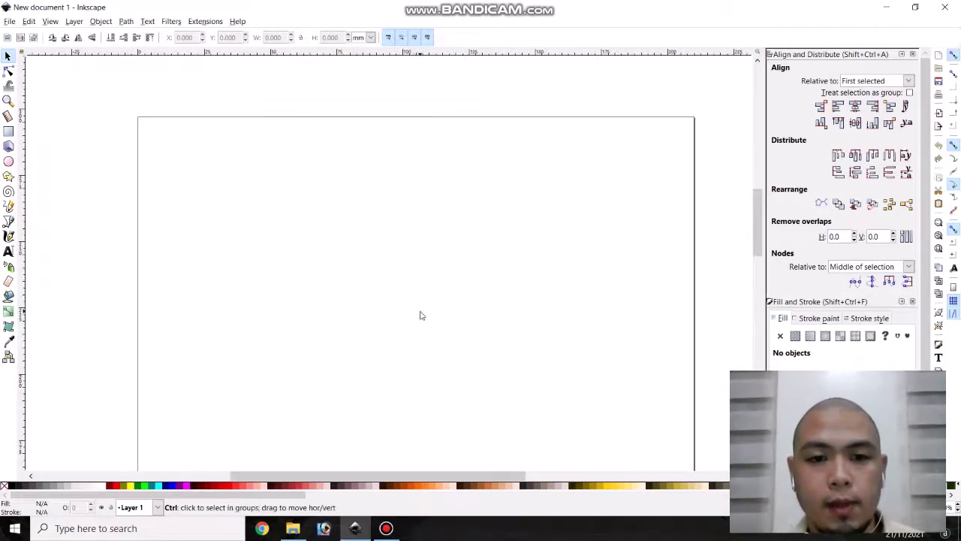
{"action": "scroll", "coordinate": [421, 315], "scroll_direction": "up", "scroll_amount": 2}
{"action": "scroll", "coordinate": [420, 316], "scroll_direction": "up", "scroll_amount": 1}
{"action": "scroll", "coordinate": [421, 315], "scroll_direction": "down", "scroll_amount": 1}
{"action": "scroll", "coordinate": [420, 315], "scroll_direction": "down", "scroll_amount": 3}
{"action": "scroll", "coordinate": [421, 316], "scroll_direction": "up", "scroll_amount": 1}
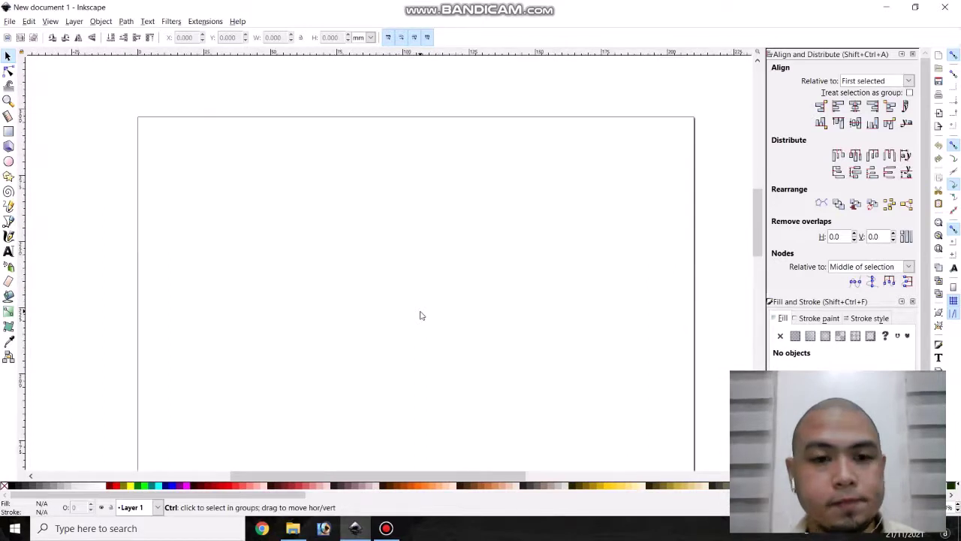
{"action": "scroll", "coordinate": [420, 316], "scroll_direction": "up", "scroll_amount": 1}
{"action": "scroll", "coordinate": [421, 315], "scroll_direction": "down", "scroll_amount": 1}
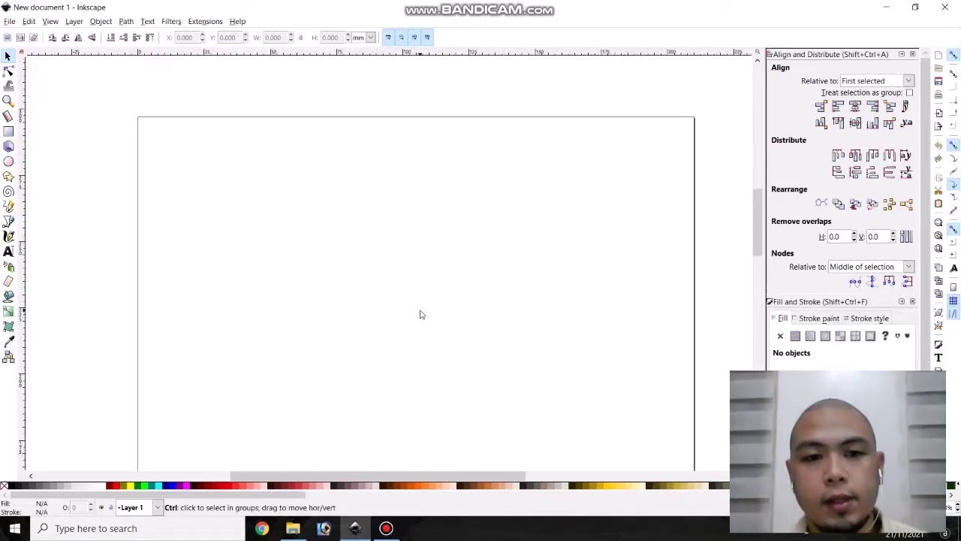
{"action": "left_click_drag", "start_coordinate": [393, 306], "coordinate": [414, 289]}
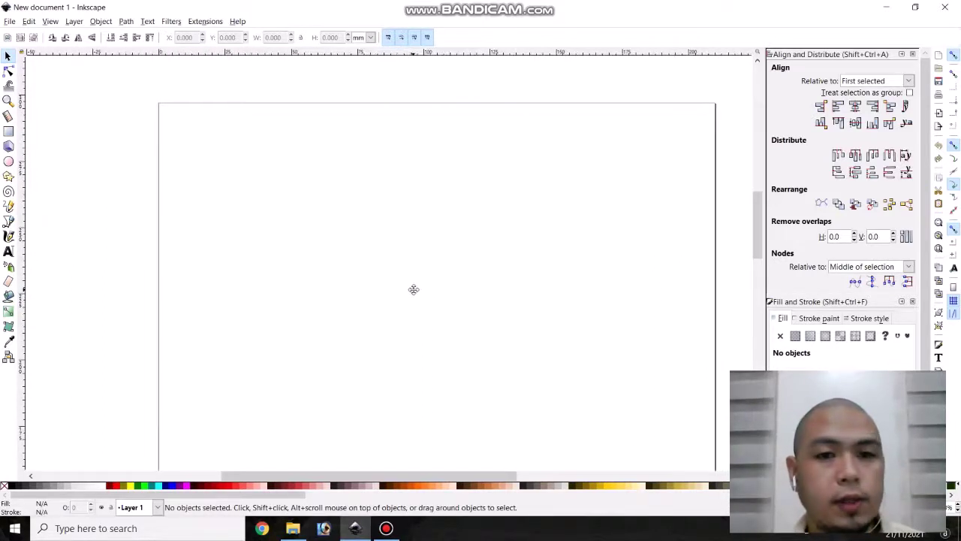
Step: Draw a rounded rectangle about 71 mm wide and 64 mm high in the page's upper-left area
{"action": "left_click", "coordinate": [9, 132]}
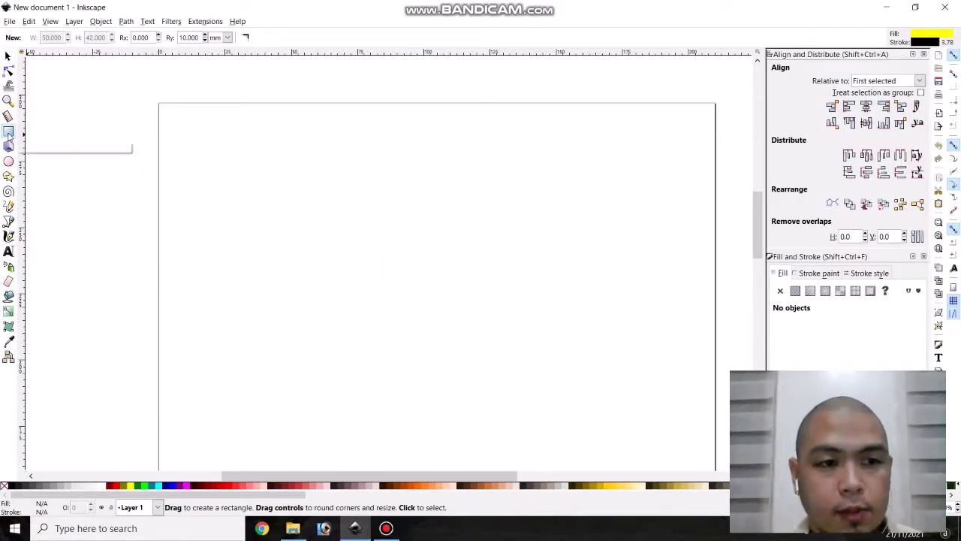
{"action": "left_click_drag", "start_coordinate": [258, 204], "coordinate": [448, 374]}
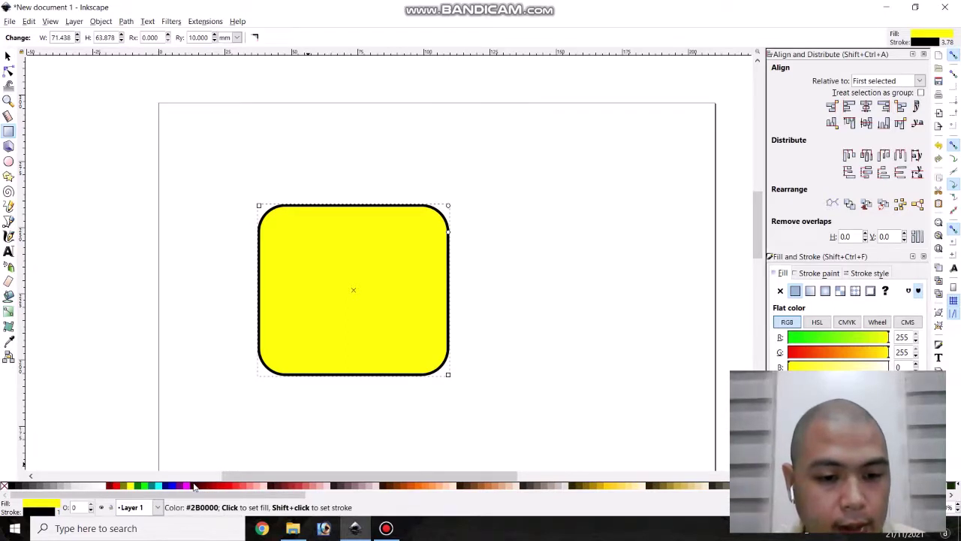
Step: Try red for the rectangle's fill and stroke, finishing with no stroke and a yellow fill
{"action": "left_click", "coordinate": [119, 487]}
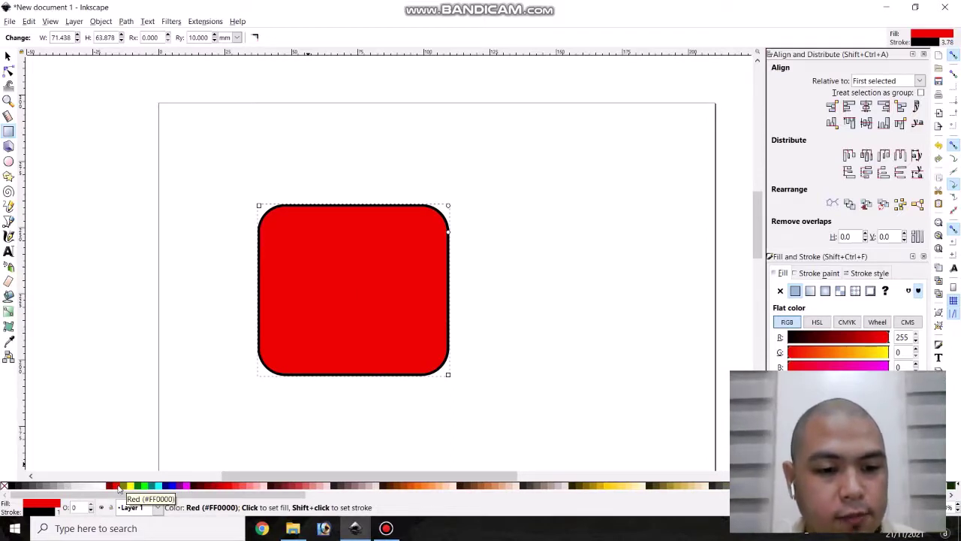
{"action": "left_click", "coordinate": [118, 487], "text": "shift"}
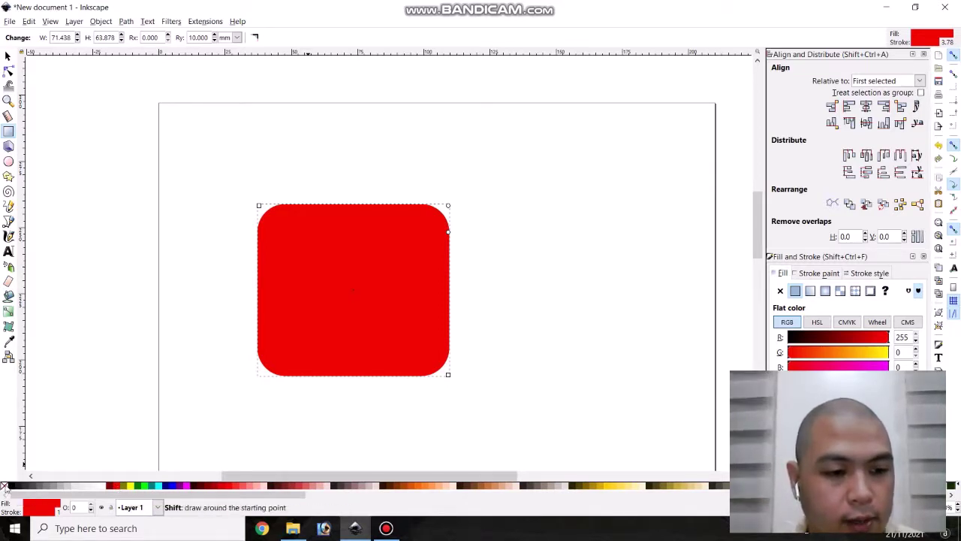
{"action": "left_click", "coordinate": [5, 487], "text": "shift"}
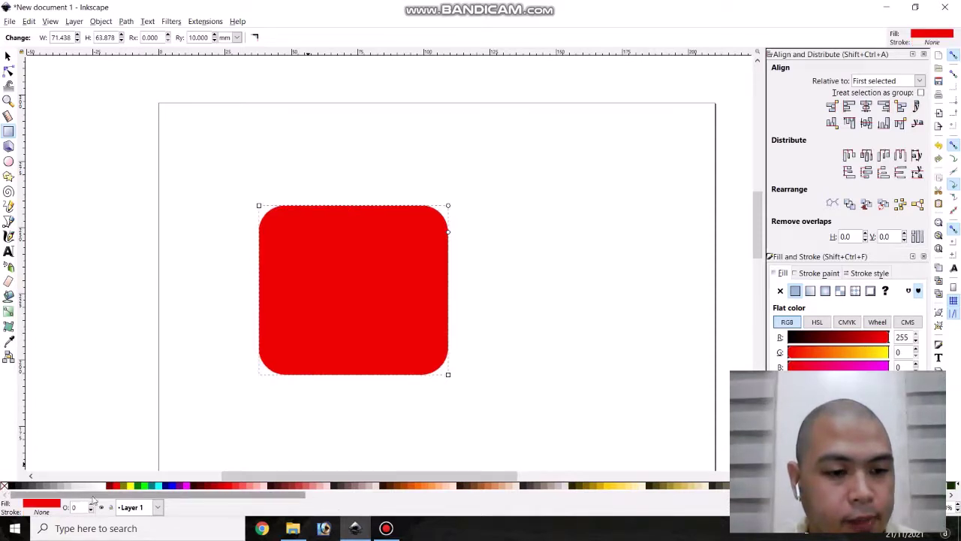
{"action": "left_click", "coordinate": [130, 488]}
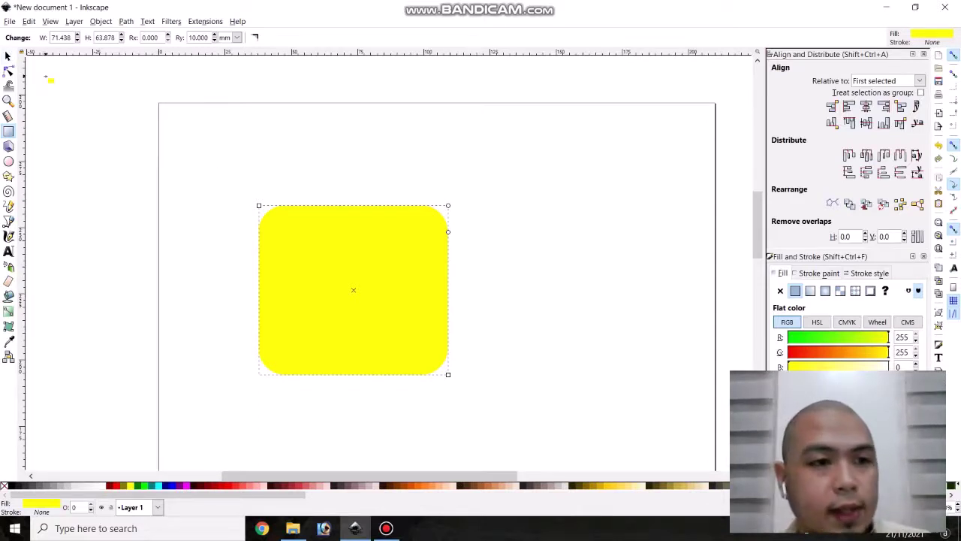
Step: Remove the yellow rectangle's corner rounding and resize it to 50 mm wide by 42 mm high
{"action": "left_click_drag", "start_coordinate": [448, 231], "coordinate": [465, 178]}
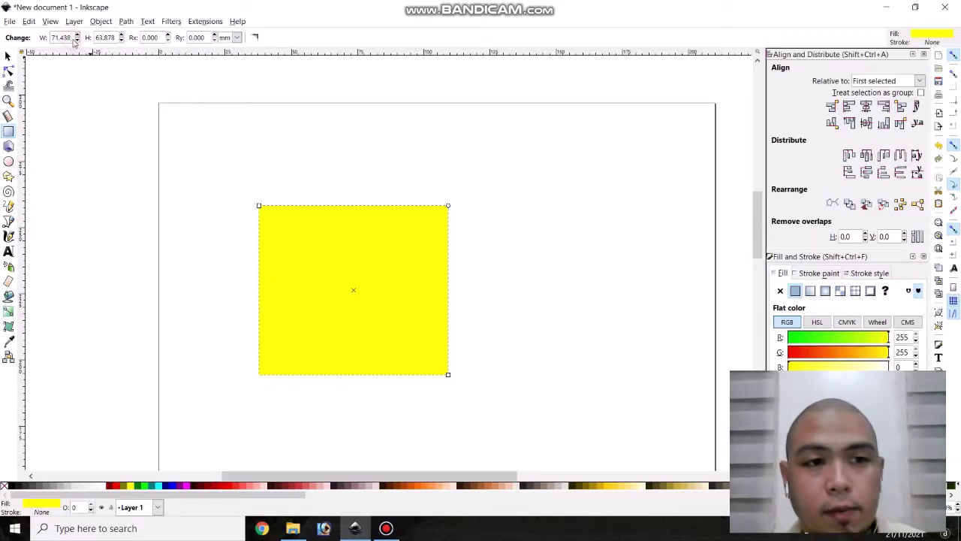
{"action": "left_click_drag", "start_coordinate": [72, 38], "coordinate": [27, 43]}
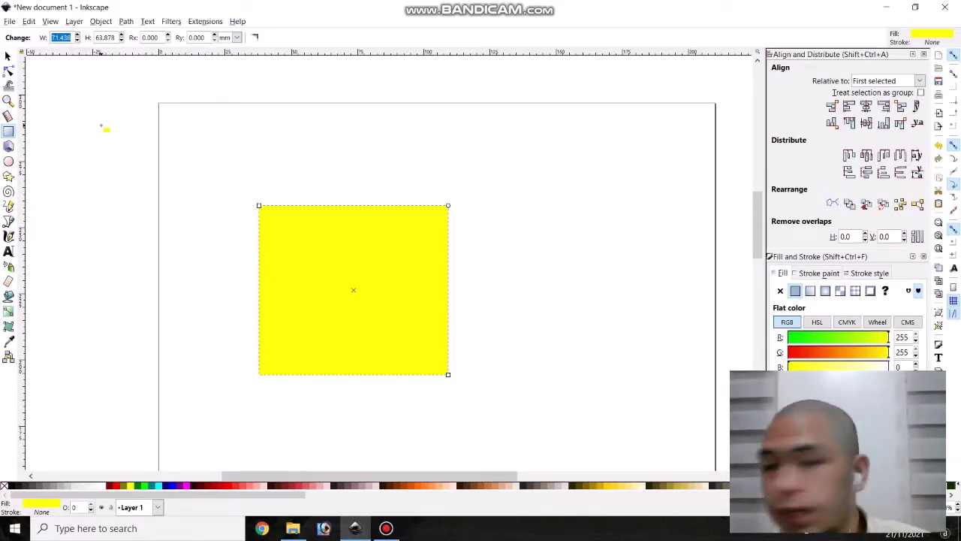
{"action": "type", "text": "50"}
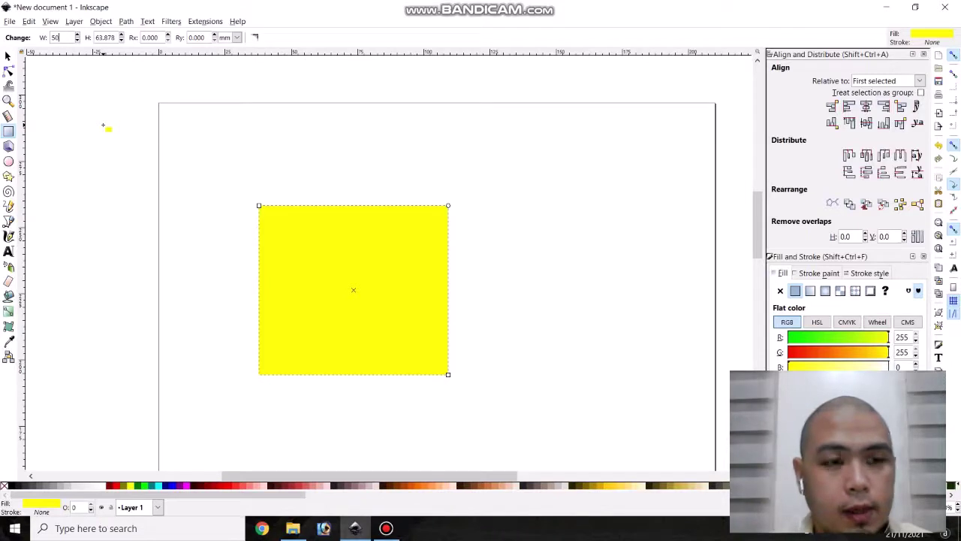
{"action": "key", "text": "Tab"}
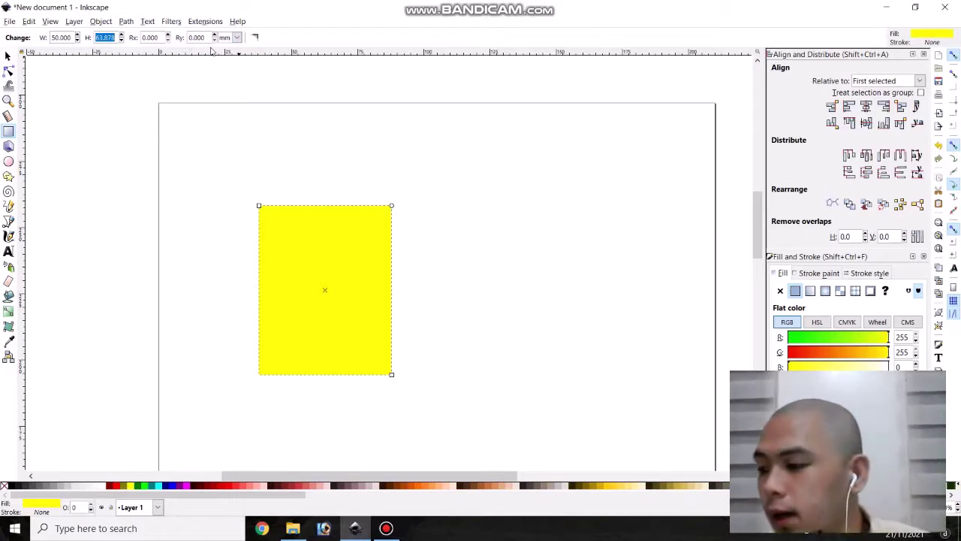
{"action": "type", "text": "42"}
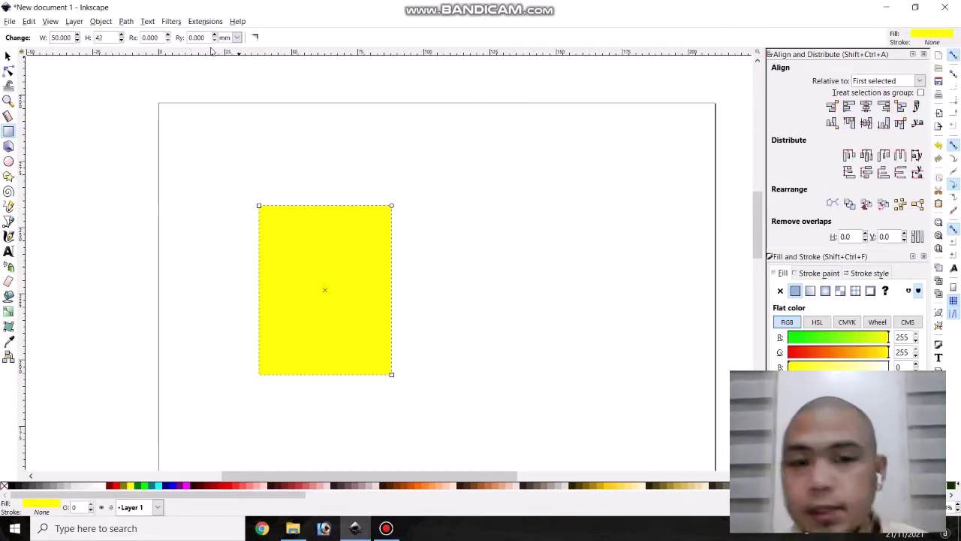
{"action": "key", "text": "Tab"}
Step: Round the yellow rectangle's corners with a vertical radius (Ry) of 10 mm
{"action": "key", "text": "Tab"}
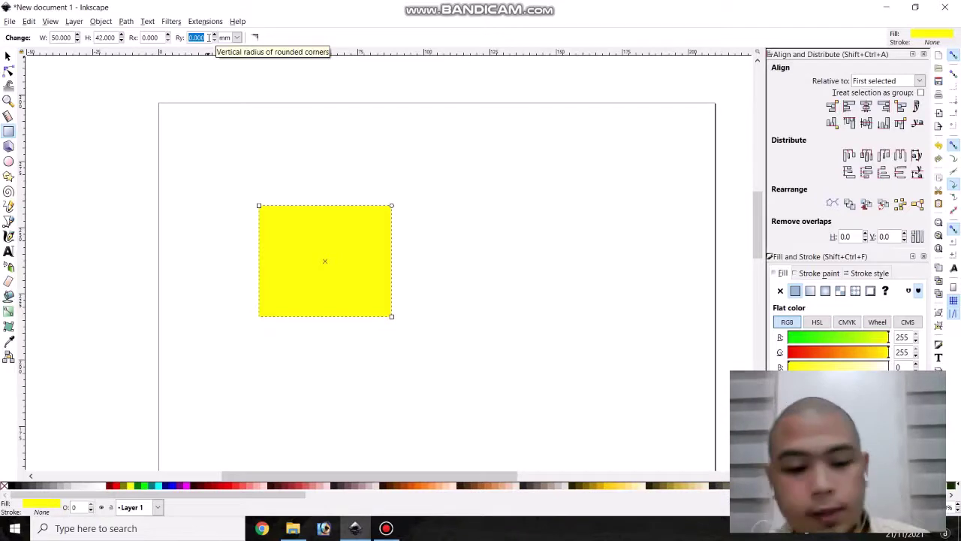
{"action": "type", "text": "10"}
{"action": "key", "text": "Return"}
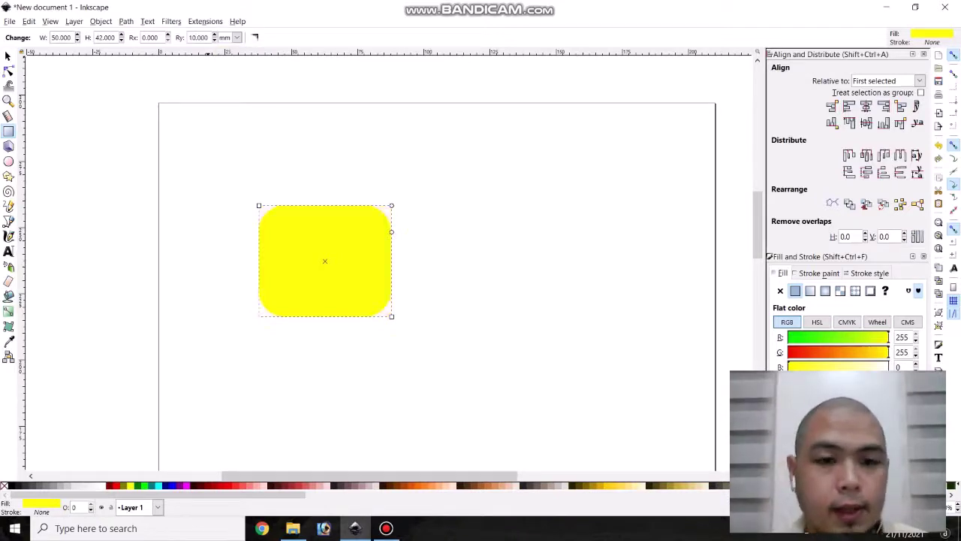
Step: Draw a yellow rectangle about 27 mm wide and 14 mm high to the right of the rounded one, and remove its corner rounding
{"action": "left_click", "coordinate": [8, 56]}
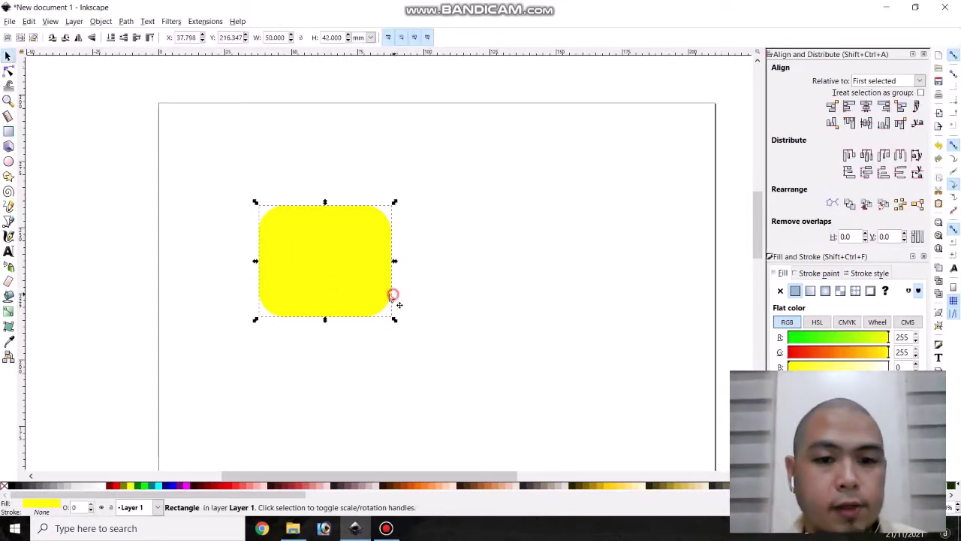
{"action": "left_click", "coordinate": [457, 284]}
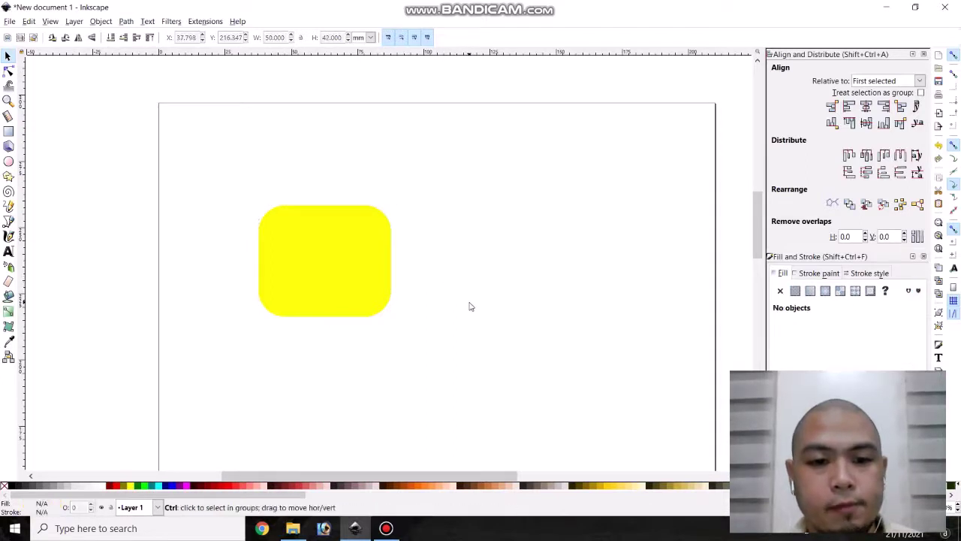
{"action": "scroll", "coordinate": [471, 307], "scroll_direction": "up", "scroll_amount": 1}
{"action": "scroll", "coordinate": [440, 303], "scroll_direction": "up", "scroll_amount": 1}
{"action": "left_click_drag", "start_coordinate": [424, 281], "coordinate": [519, 316]}
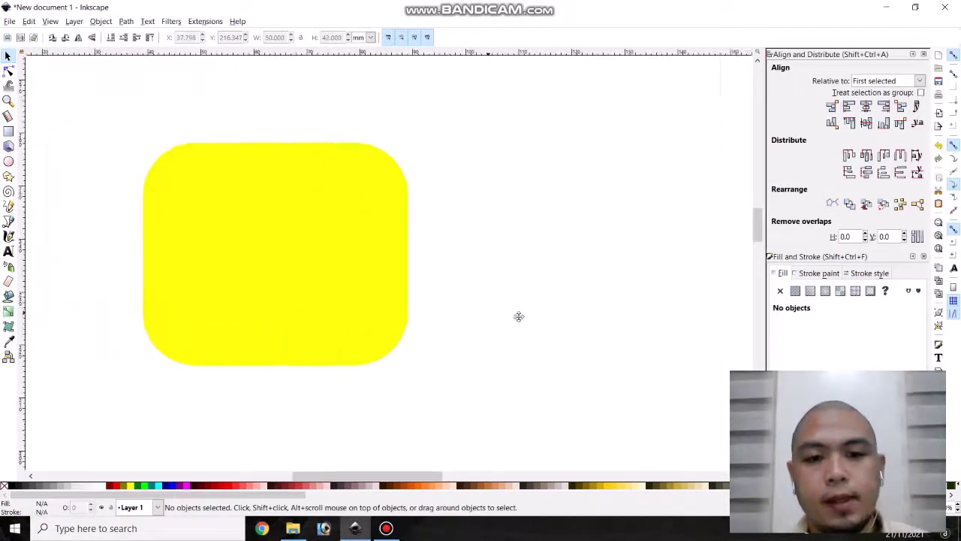
{"action": "left_click", "coordinate": [8, 131]}
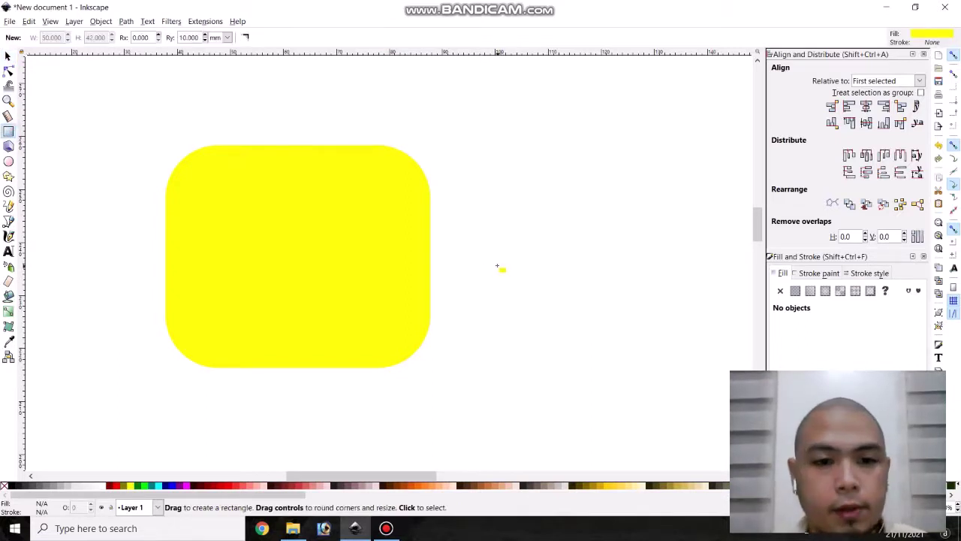
{"action": "mouse_move", "coordinate": [477, 250]}
{"action": "left_mouse_down"}
{"action": "mouse_move", "coordinate": [487, 275]}
{"action": "mouse_move", "coordinate": [619, 325]}
{"action": "left_mouse_up"}
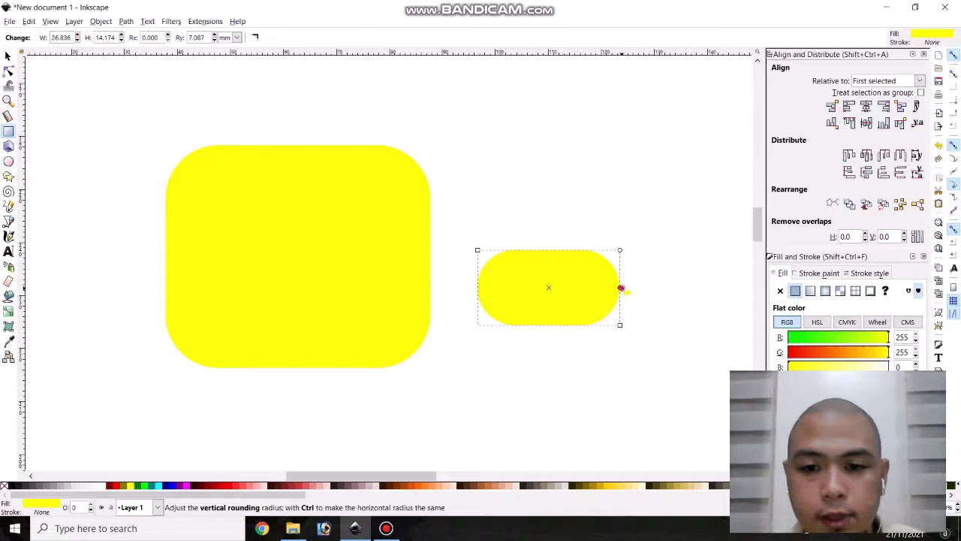
{"action": "left_click_drag", "start_coordinate": [620, 287], "coordinate": [624, 244]}
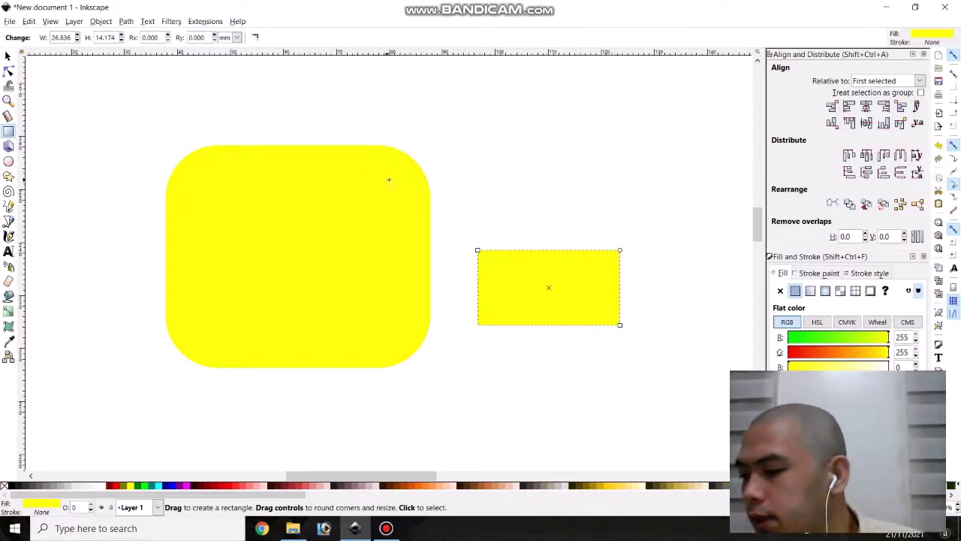
Step: Set the new rectangle's width to 30 mm and its height to 7.5 mm
{"action": "left_click_drag", "start_coordinate": [72, 37], "coordinate": [45, 37]}
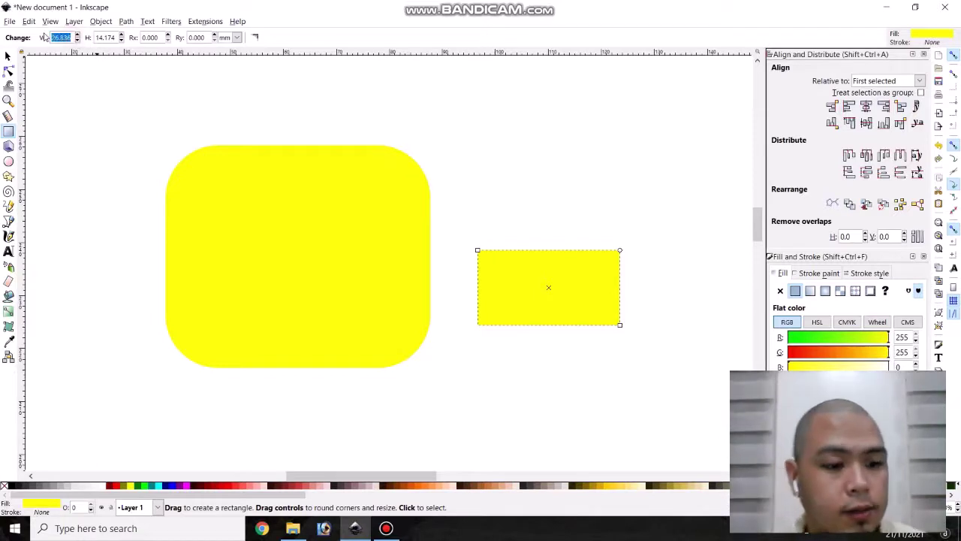
{"action": "type", "text": "3"}
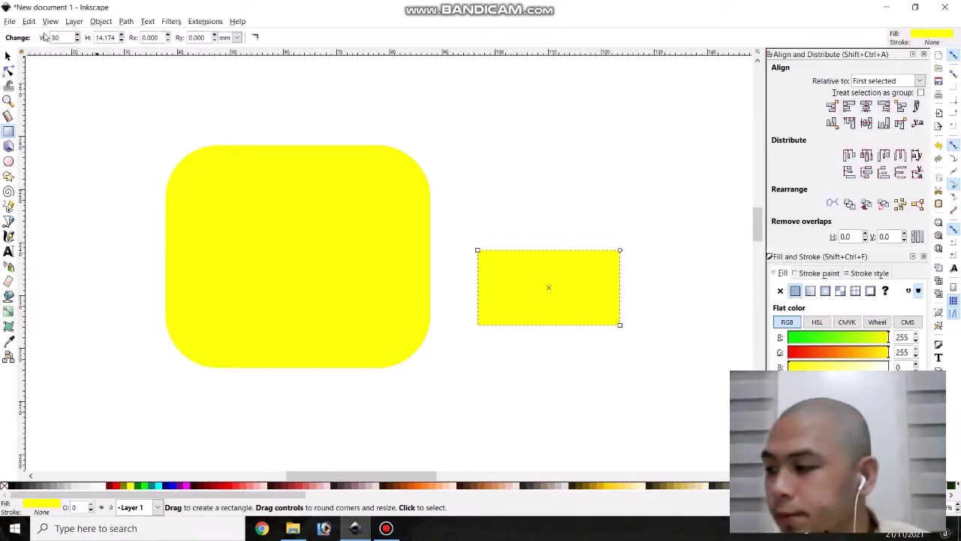
{"action": "type", "text": "0"}
{"action": "key", "text": "Tab"}
{"action": "type", "text": "7"}
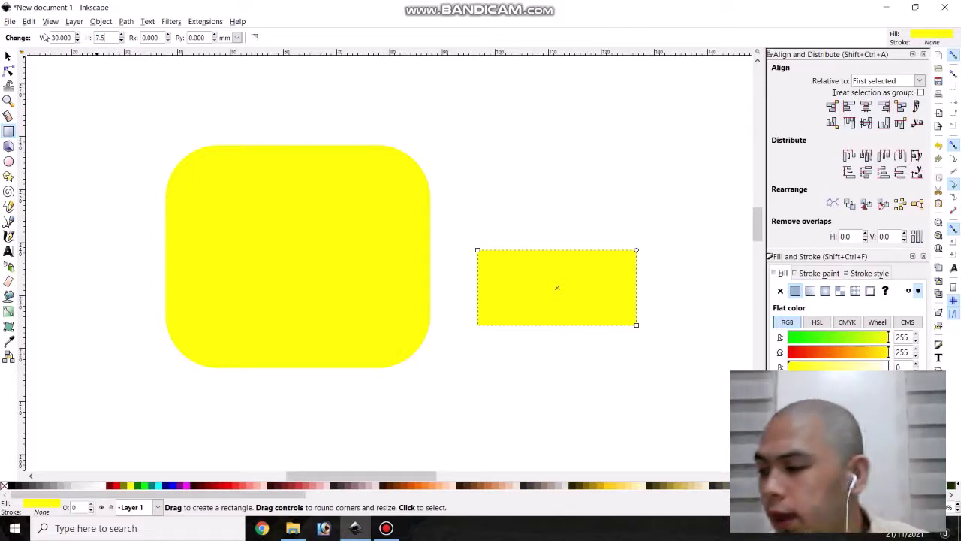
{"action": "key", "text": "Tab"}
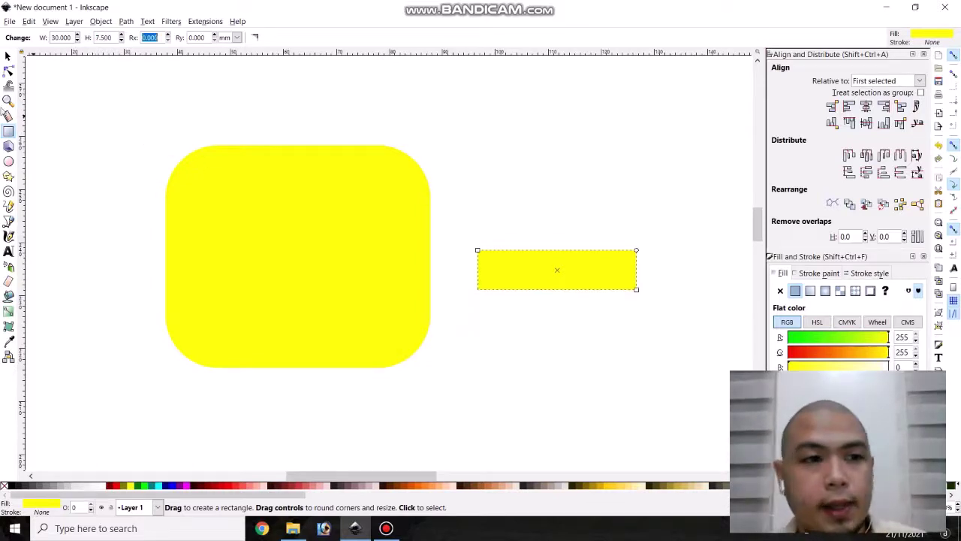
Step: Move the 30 × 7.5 mm rectangle below the large rounded rectangle and deselect it
{"action": "left_click", "coordinate": [8, 56]}
{"action": "left_click_drag", "start_coordinate": [530, 286], "coordinate": [240, 446]}
{"action": "left_click", "coordinate": [473, 387]}
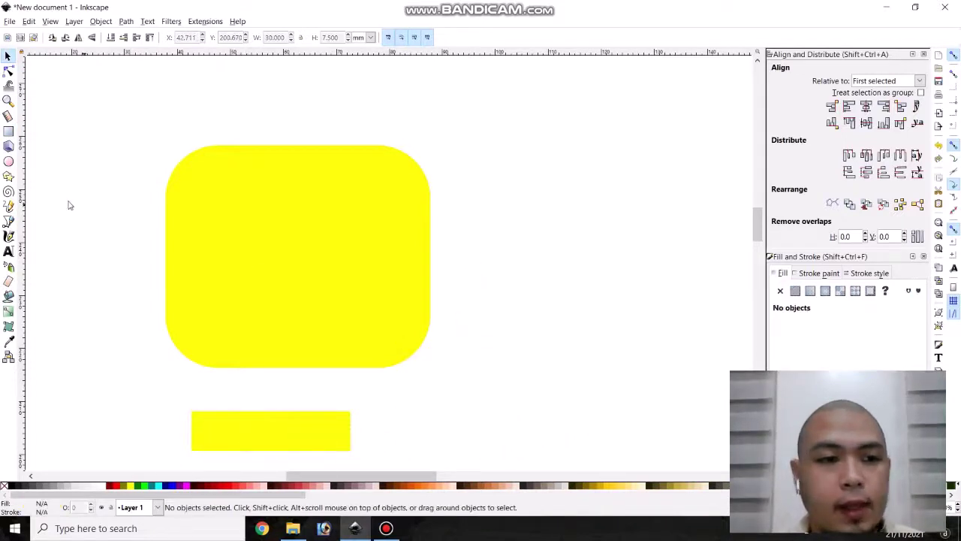
Step: Draw a rectangle to the right of the large rounded one and size it to 24 mm wide by 4 mm high
{"action": "left_click", "coordinate": [8, 131]}
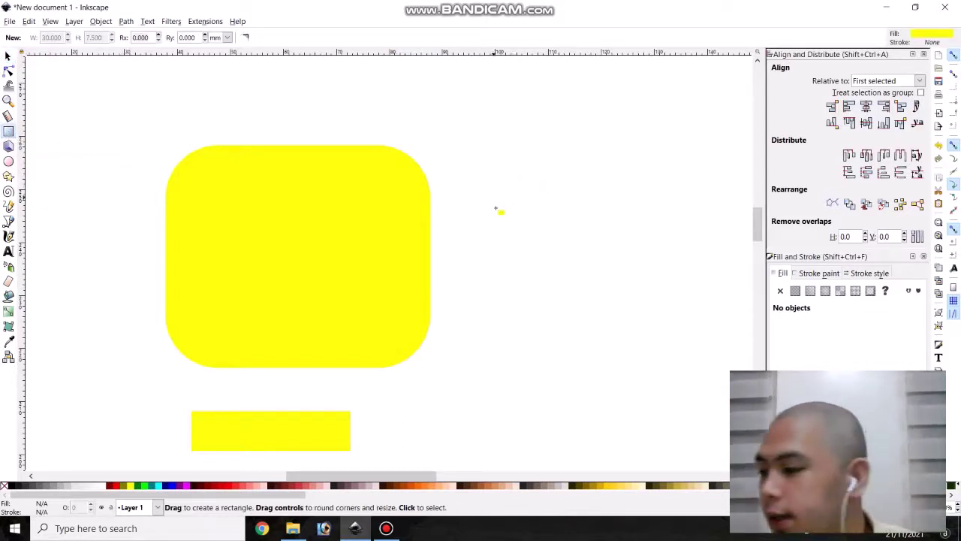
{"action": "mouse_move", "coordinate": [496, 206]}
{"action": "left_mouse_down"}
{"action": "mouse_move", "coordinate": [513, 221]}
{"action": "mouse_move", "coordinate": [644, 252]}
{"action": "left_mouse_up"}
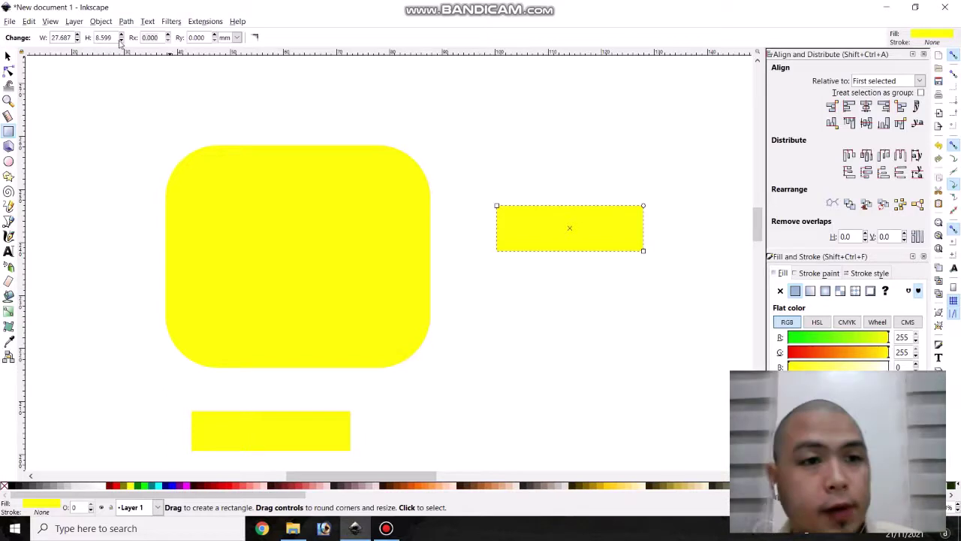
{"action": "left_click_drag", "start_coordinate": [75, 38], "coordinate": [54, 38]}
{"action": "type", "text": "24"}
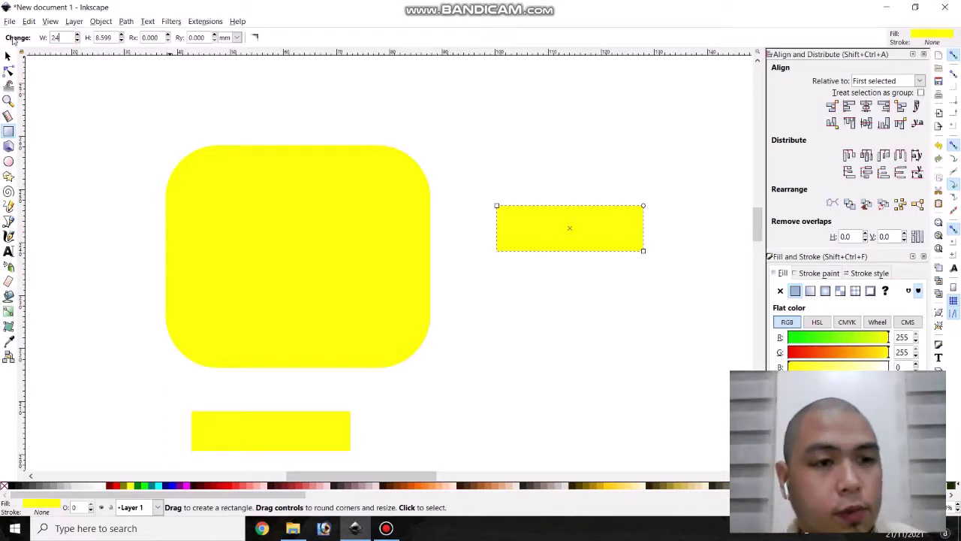
{"action": "key", "text": "Tab"}
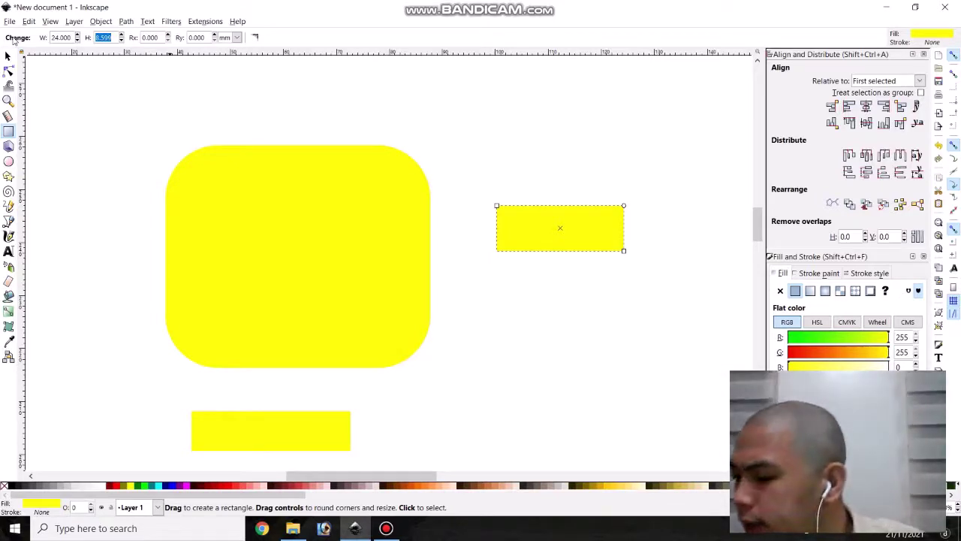
{"action": "type", "text": "4"}
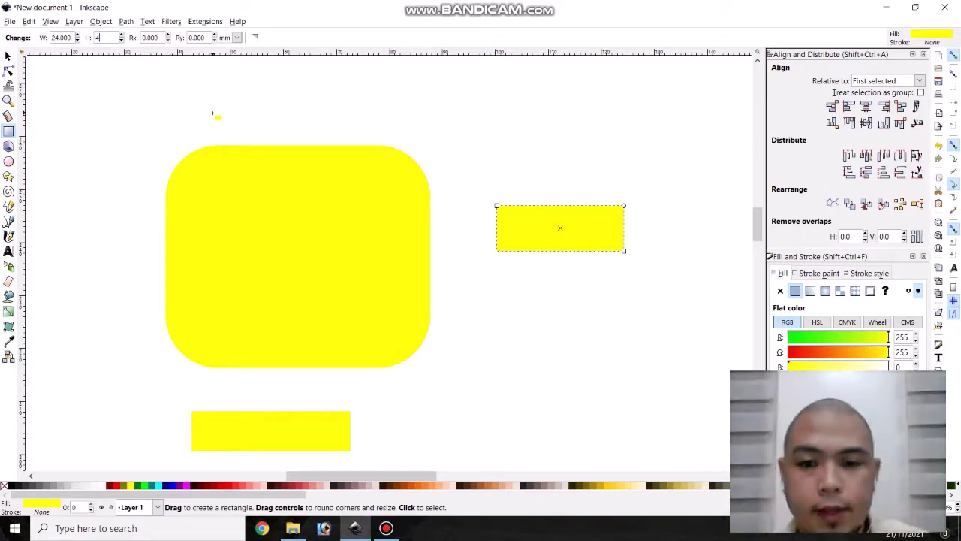
{"action": "key", "text": "Return"}
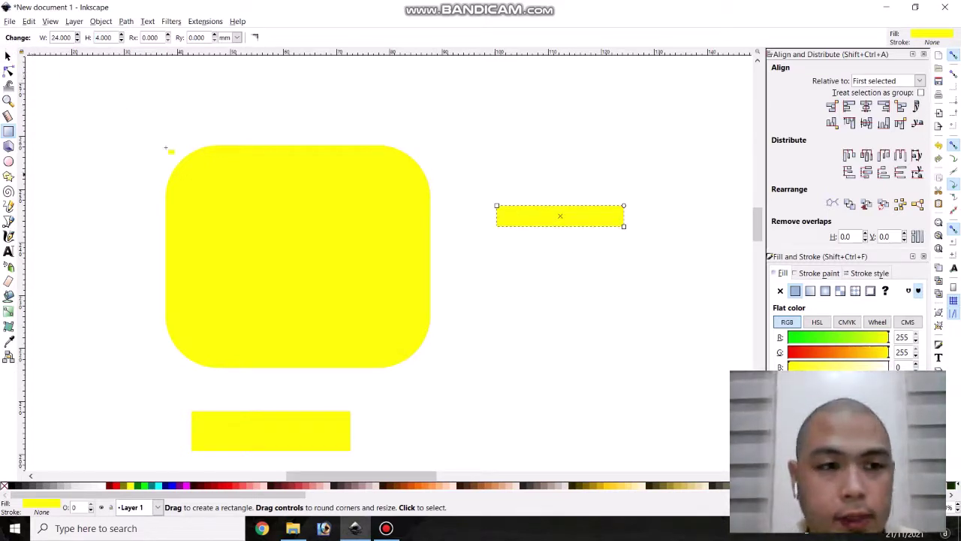
Step: Draw another rectangle below the 24 × 4 mm one and size it to 24 mm wide by 8 mm high
{"action": "left_click", "coordinate": [554, 273]}
{"action": "left_click_drag", "start_coordinate": [496, 262], "coordinate": [646, 319]}
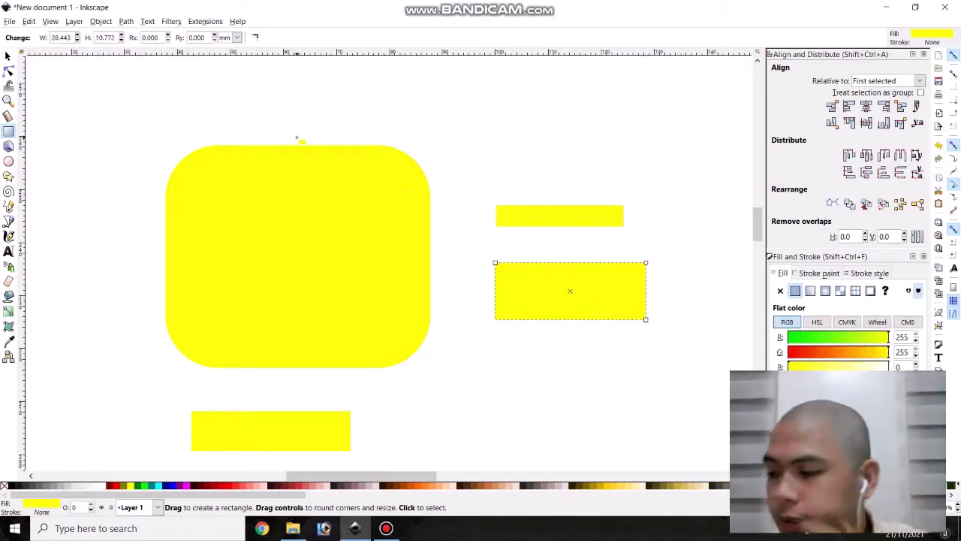
{"action": "triple_click", "coordinate": [68, 39]}
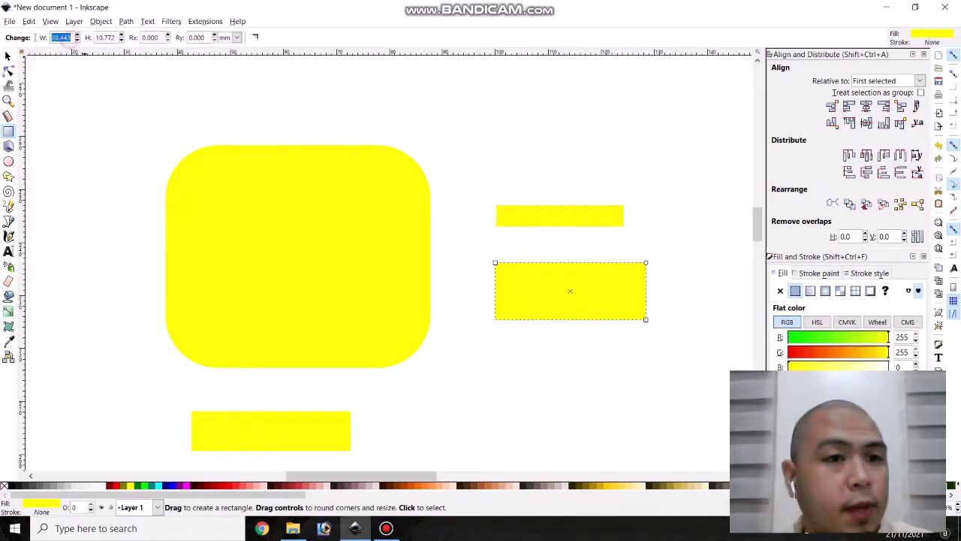
{"action": "type", "text": "24"}
{"action": "key", "text": "Tab"}
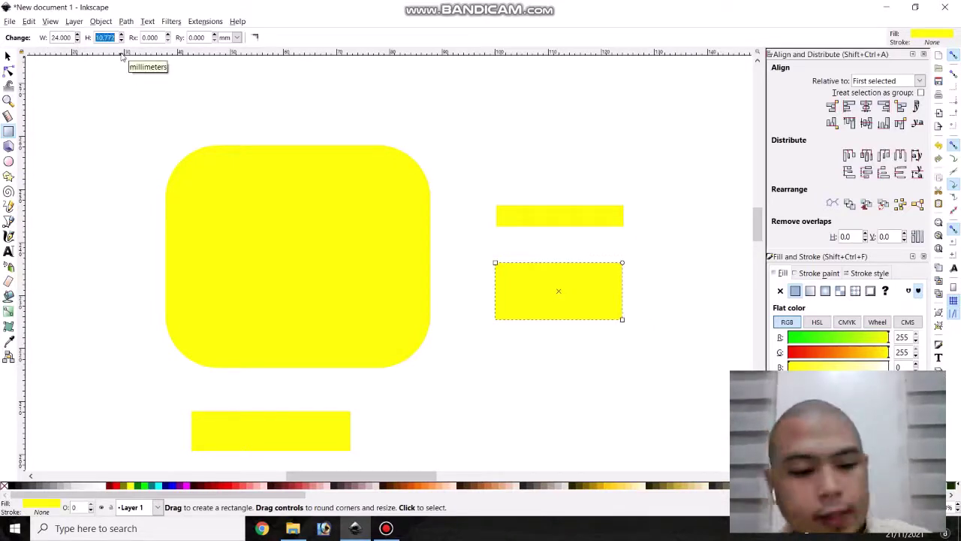
{"action": "type", "text": "8"}
{"action": "key", "text": "Tab"}
Step: Round the 24 × 8 mm rectangle's corners with a vertical radius (Ry) of 4 mm
{"action": "key", "text": "Tab"}
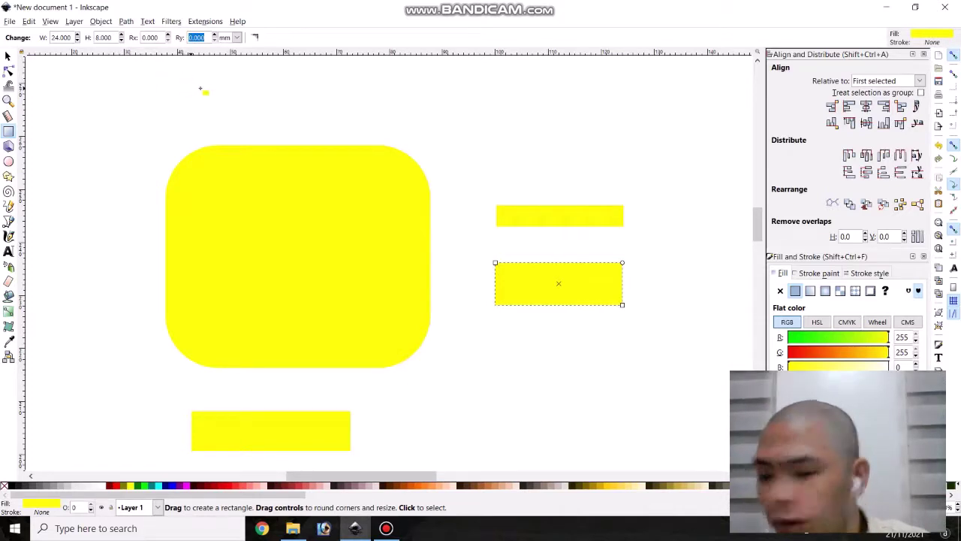
{"action": "type", "text": "4"}
{"action": "key", "text": "Return"}
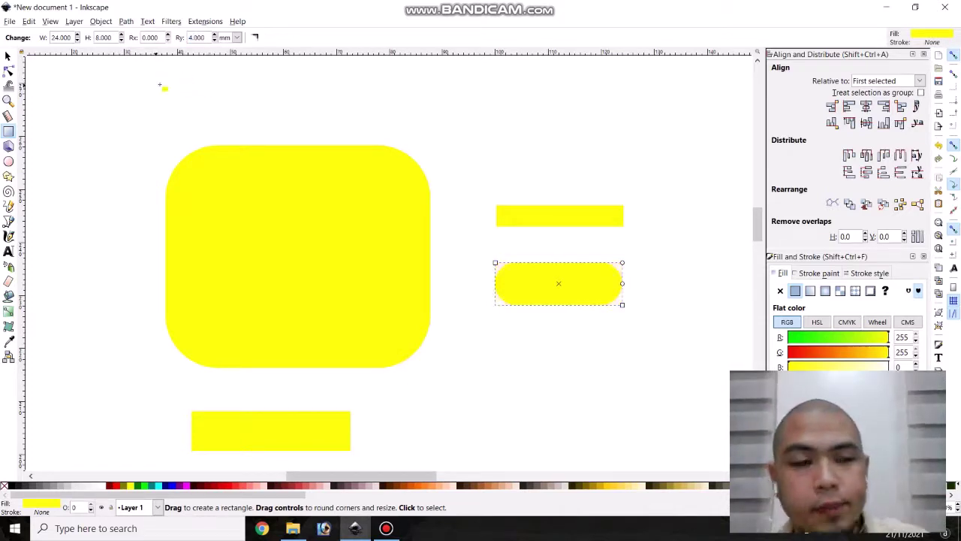
Step: Try to place the 24 × 8 mm rounded bar over the thin rectangle by hand, with their bottom edges matching
{"action": "left_click", "coordinate": [8, 56]}
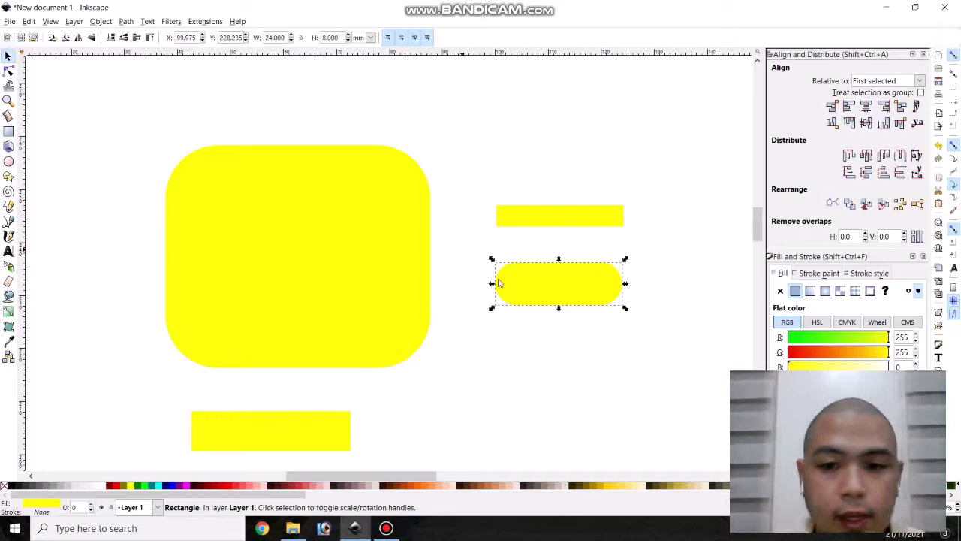
{"action": "left_click", "coordinate": [599, 354]}
{"action": "left_click", "coordinate": [549, 283]}
{"action": "left_click", "coordinate": [674, 282]}
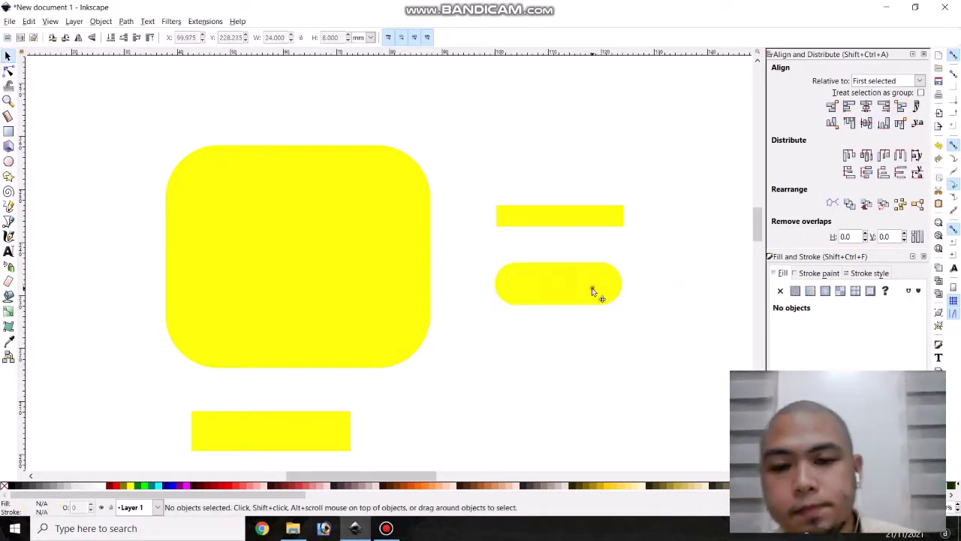
{"action": "left_click", "coordinate": [579, 298]}
{"action": "left_click_drag", "start_coordinate": [569, 293], "coordinate": [566, 215]}
{"action": "left_click", "coordinate": [583, 293]}
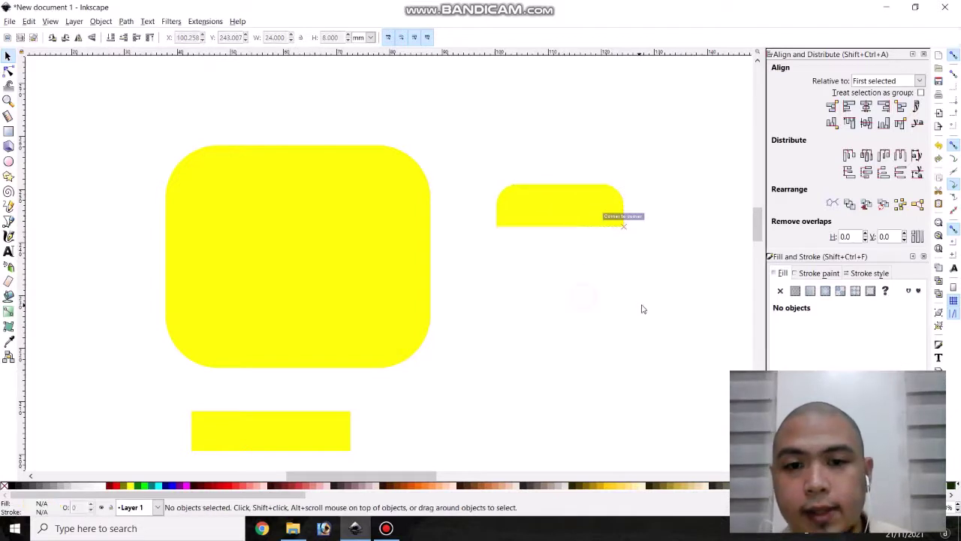
Step: Move the 24 × 8 mm rounded bar just above the thin rectangle, leaving a gap between them
{"action": "left_click", "coordinate": [577, 207]}
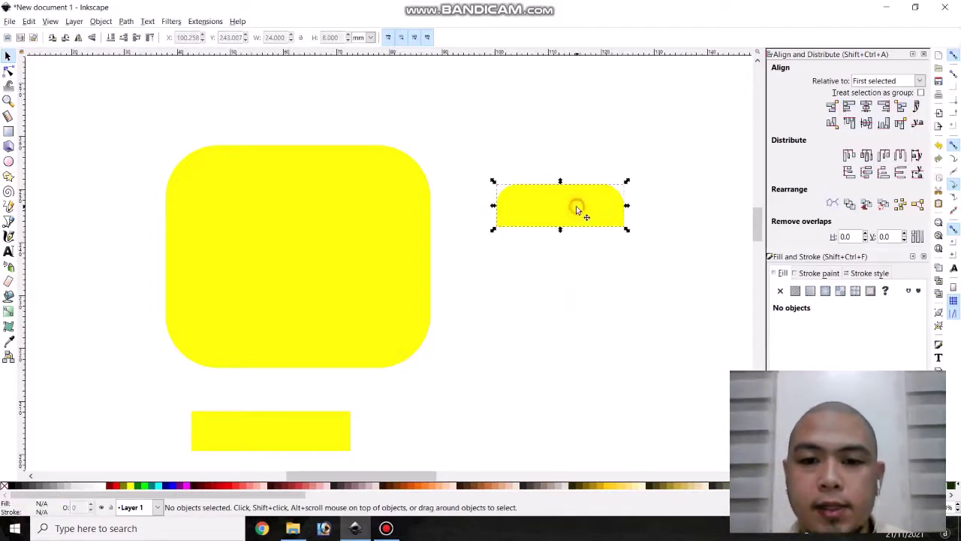
{"action": "left_click_drag", "start_coordinate": [574, 200], "coordinate": [573, 150]}
{"action": "left_click", "coordinate": [570, 266]}
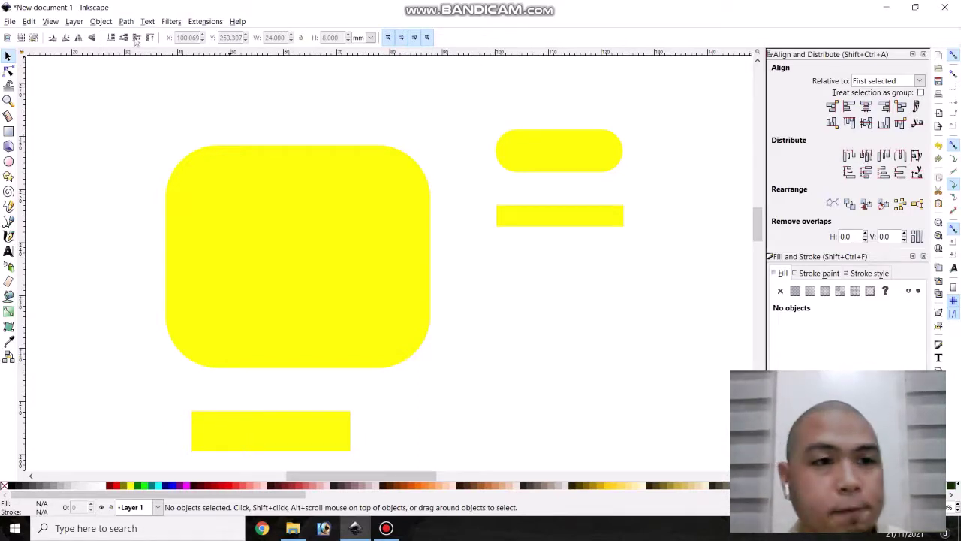
Step: Align the thin rectangle to the rounded bar as first selected, centring it horizontally and matching the bottom edges
{"action": "left_click", "coordinate": [104, 23]}
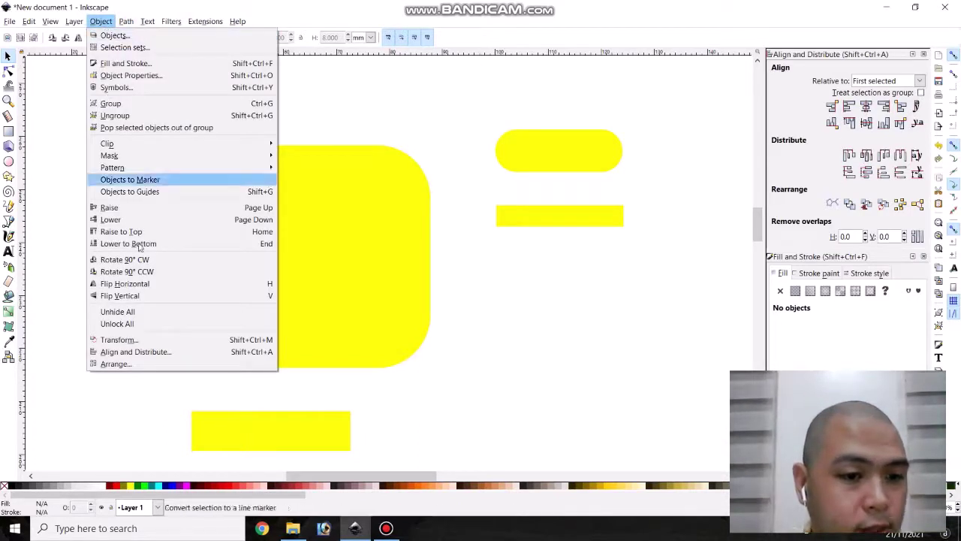
{"action": "left_click", "coordinate": [135, 352]}
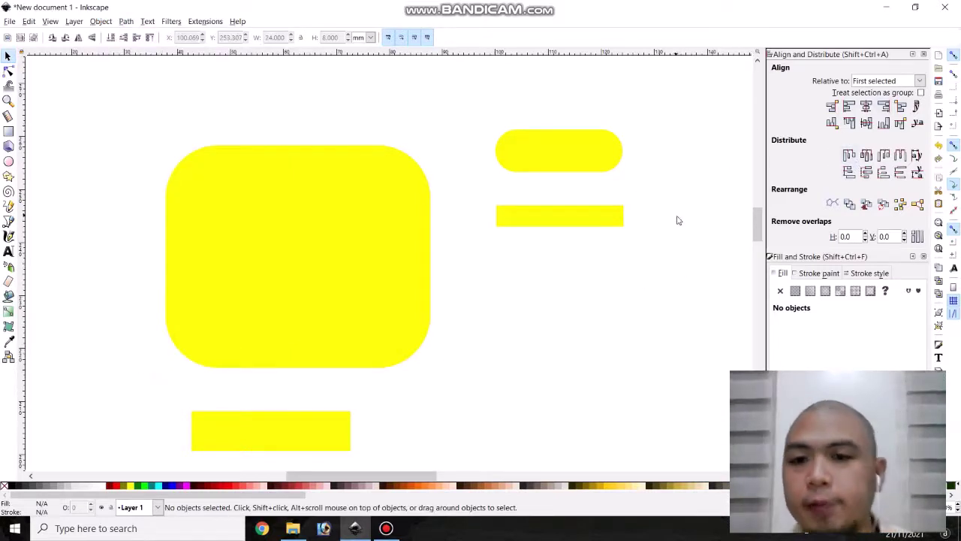
{"action": "left_click", "coordinate": [585, 159]}
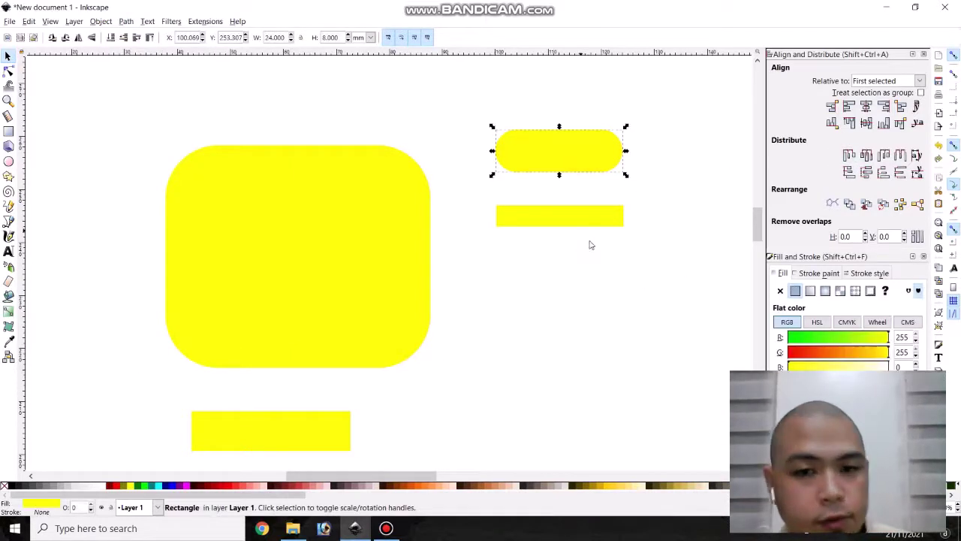
{"action": "left_click", "coordinate": [608, 255]}
{"action": "left_click", "coordinate": [593, 160]}
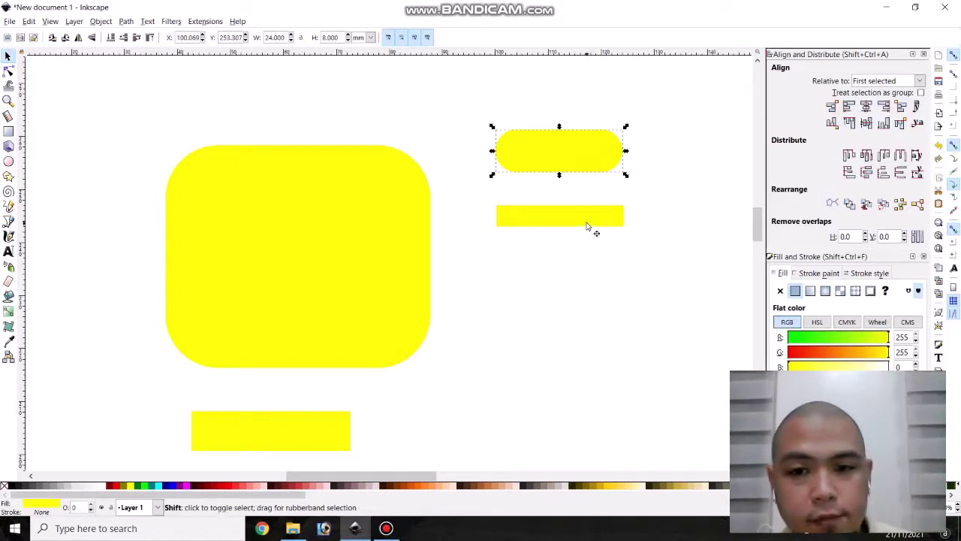
{"action": "left_click", "coordinate": [591, 220], "text": "shift"}
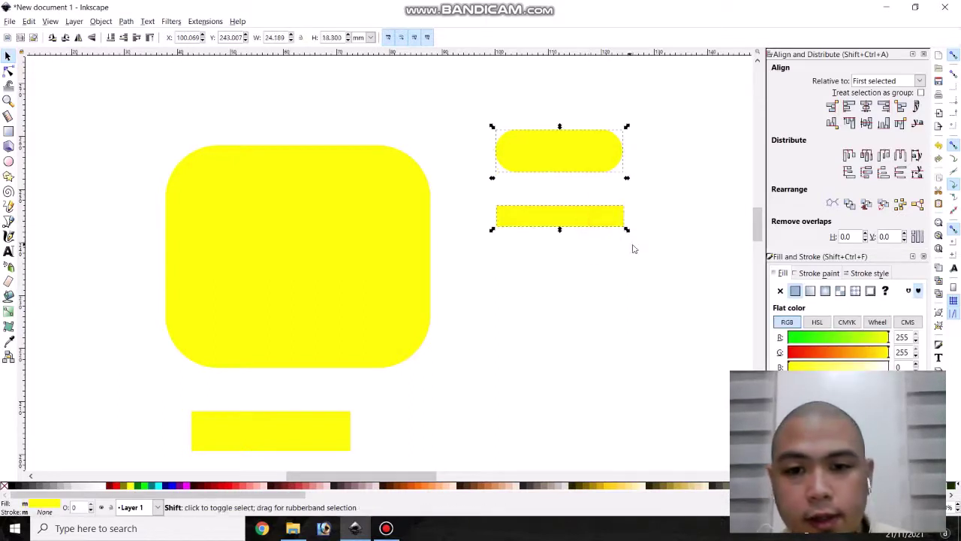
{"action": "left_click", "coordinate": [866, 107]}
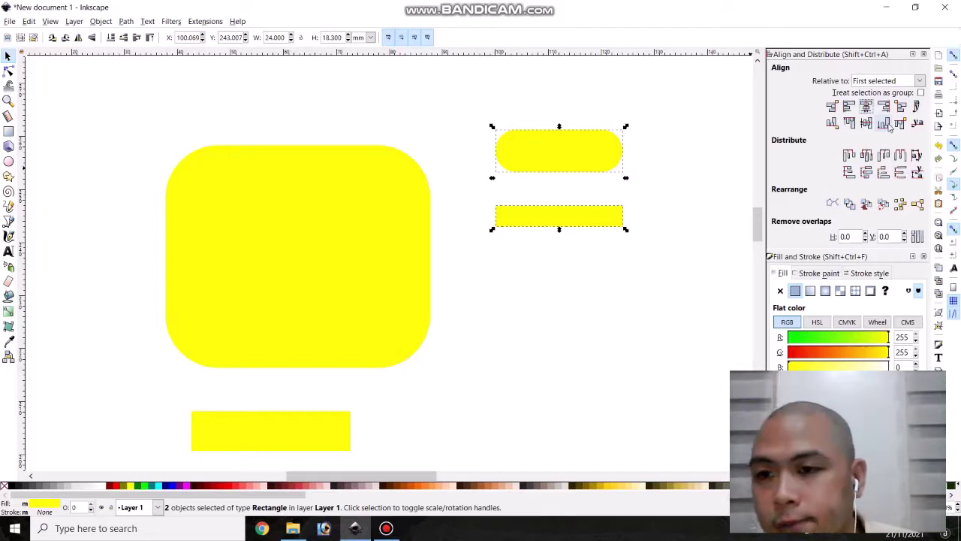
{"action": "left_click", "coordinate": [885, 124]}
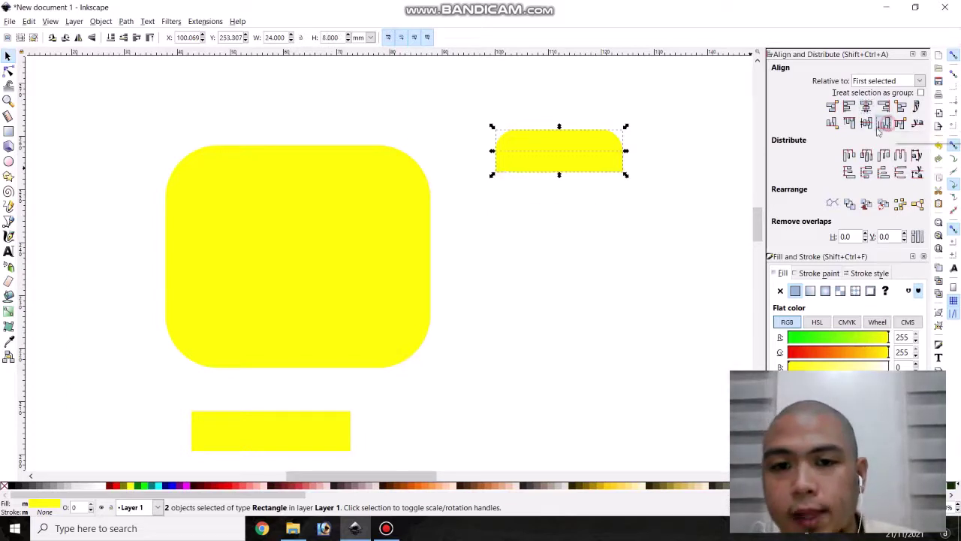
{"action": "left_click", "coordinate": [631, 253]}
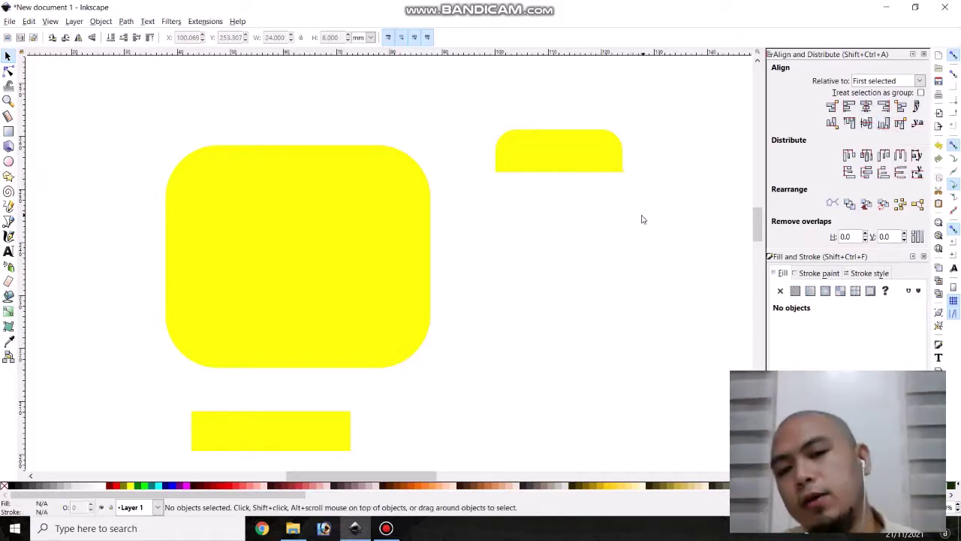
{"action": "left_click", "coordinate": [597, 165]}
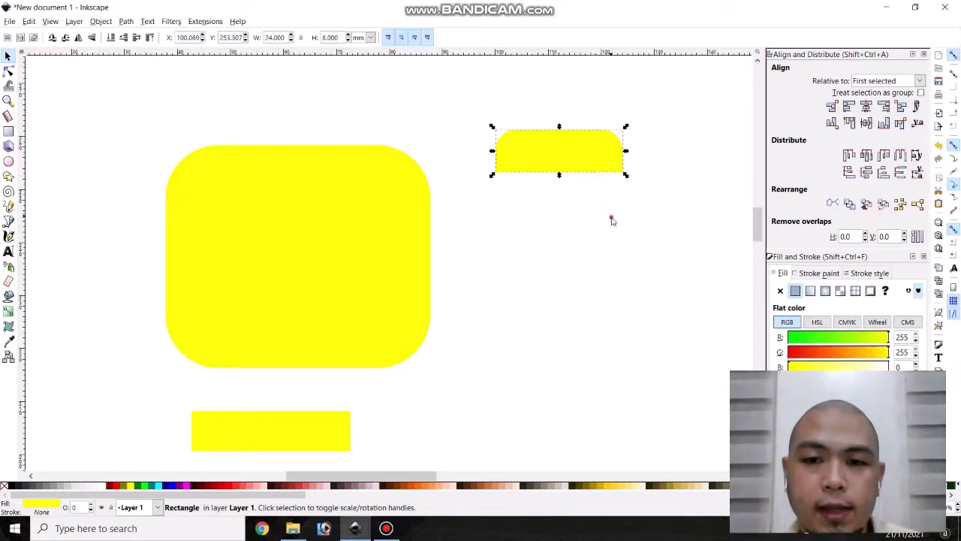
{"action": "left_click", "coordinate": [612, 220]}
{"action": "left_click", "coordinate": [600, 154]}
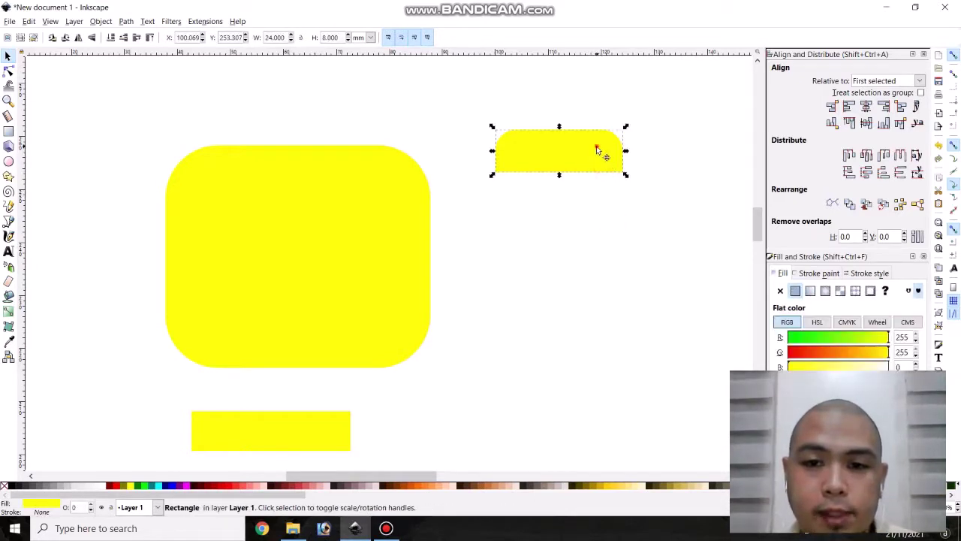
{"action": "left_click_drag", "start_coordinate": [597, 151], "coordinate": [611, 99]}
{"action": "key", "text": "ctrl+z"}
{"action": "left_click", "coordinate": [607, 248]}
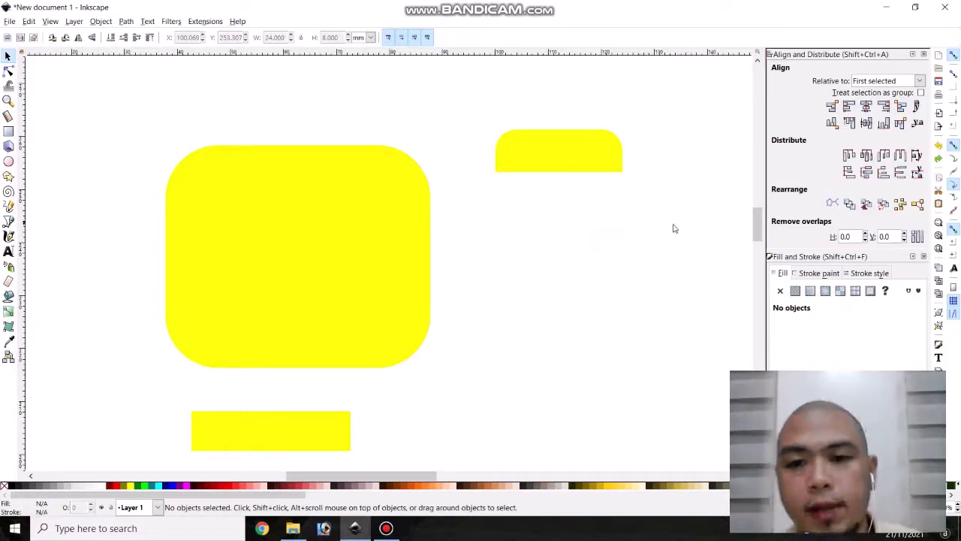
Step: Select the rounded bar together with the thin rectangle overlapping it and merge them into one path with Union
{"action": "left_click_drag", "start_coordinate": [676, 225], "coordinate": [637, 211]}
{"action": "left_click", "coordinate": [457, 131]}
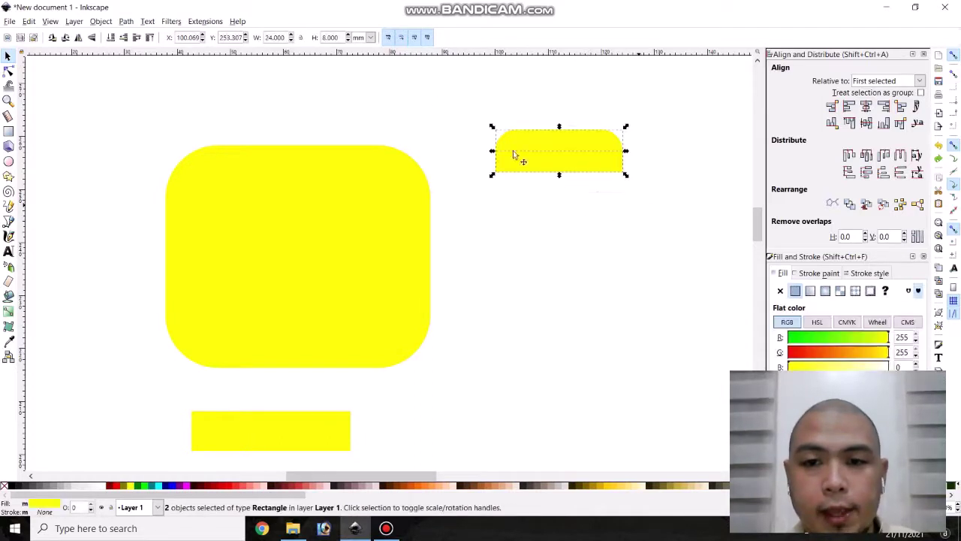
{"action": "left_click", "coordinate": [129, 22]}
{"action": "mouse_move", "coordinate": [103, 23]}
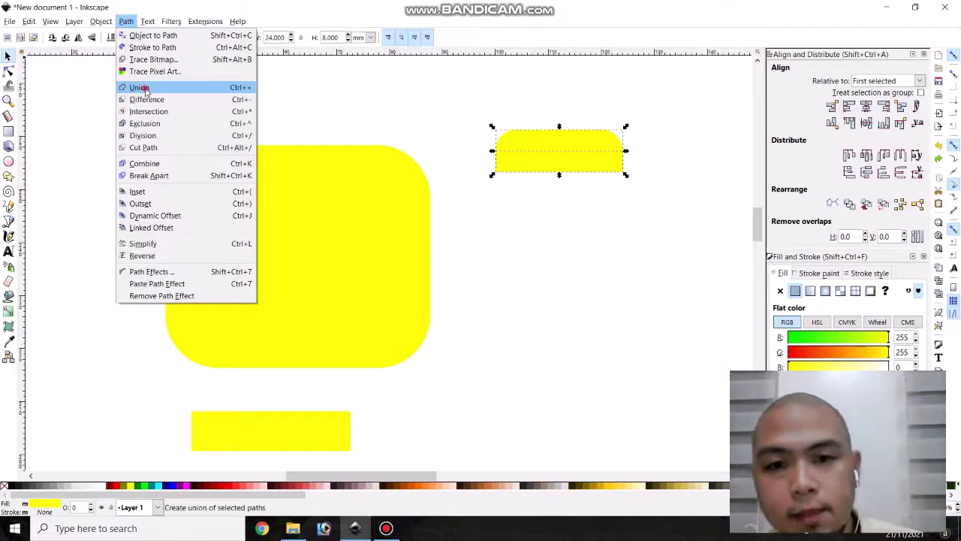
{"action": "left_click", "coordinate": [140, 88]}
{"action": "left_click", "coordinate": [573, 260]}
{"action": "left_click", "coordinate": [587, 162]}
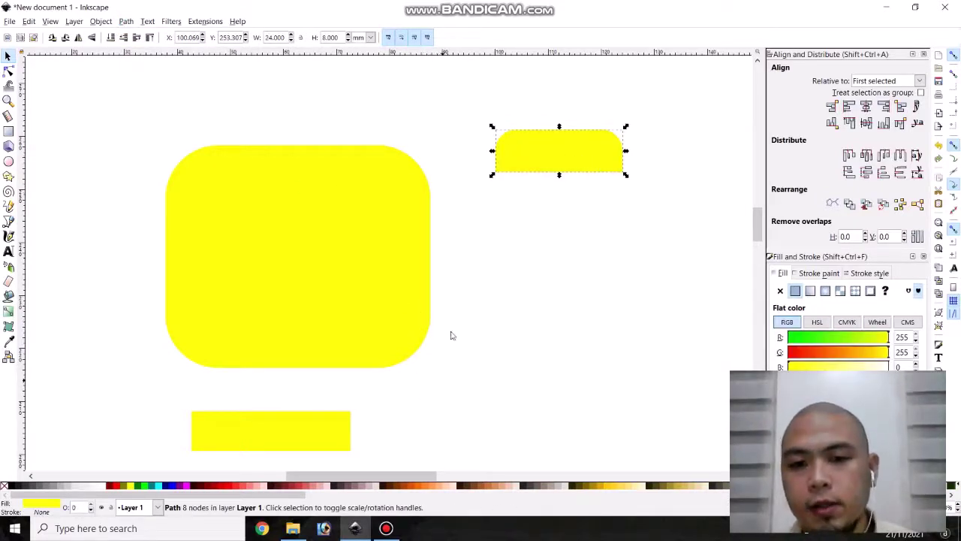
{"action": "left_click", "coordinate": [475, 331]}
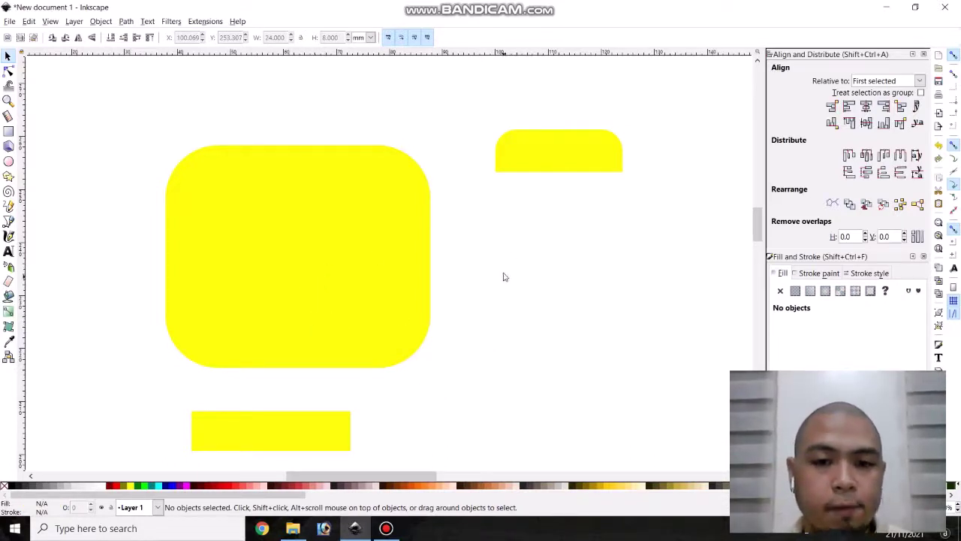
Step: Align the merged bar to the large rounded rectangle as first selected, centring it horizontally and resting its bottom edge on the rectangle's top edge
{"action": "left_click", "coordinate": [377, 304]}
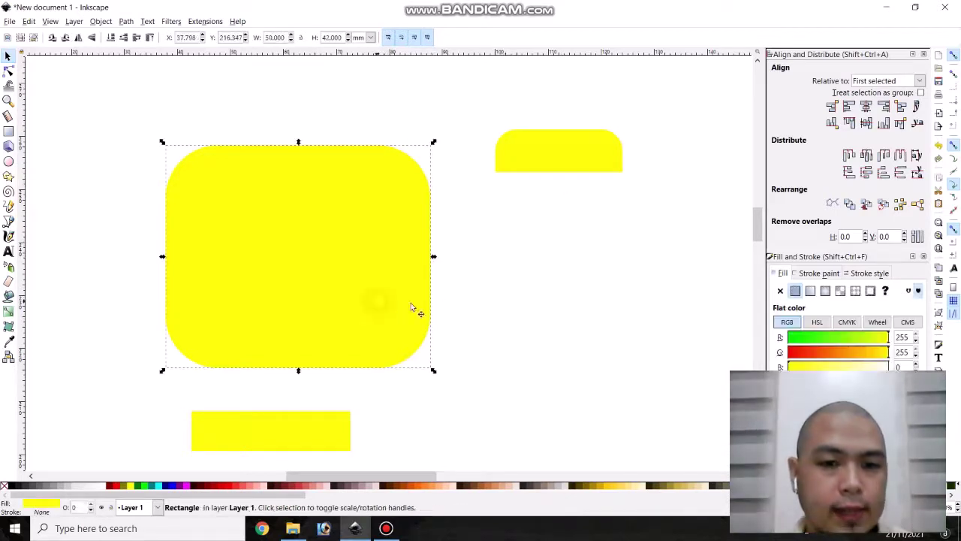
{"action": "left_click", "coordinate": [562, 154], "text": "shift"}
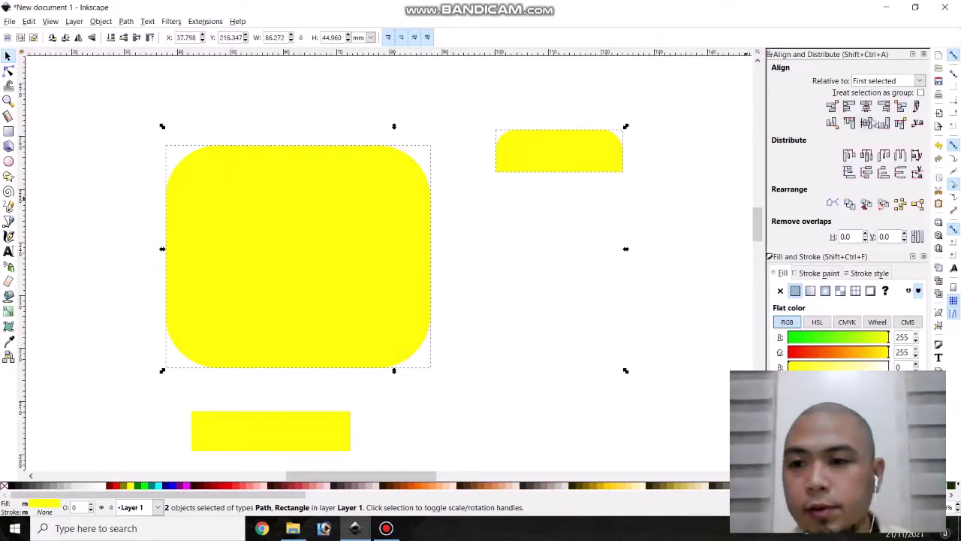
{"action": "left_click", "coordinate": [868, 107]}
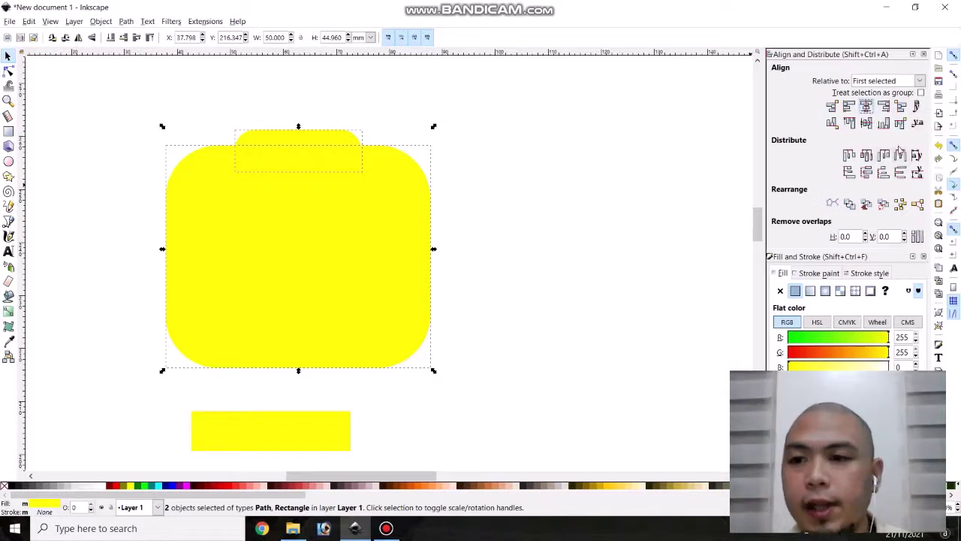
{"action": "left_click", "coordinate": [834, 124]}
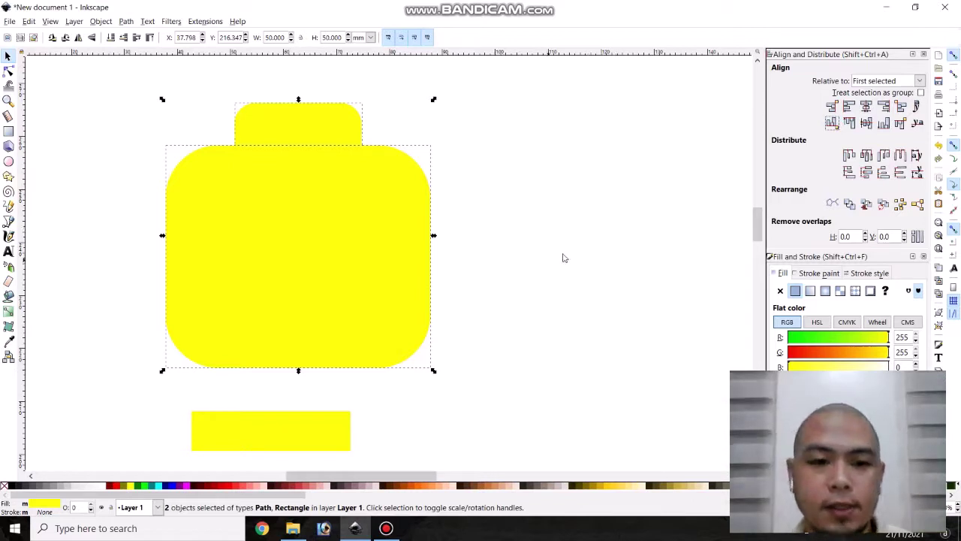
{"action": "left_click", "coordinate": [508, 299]}
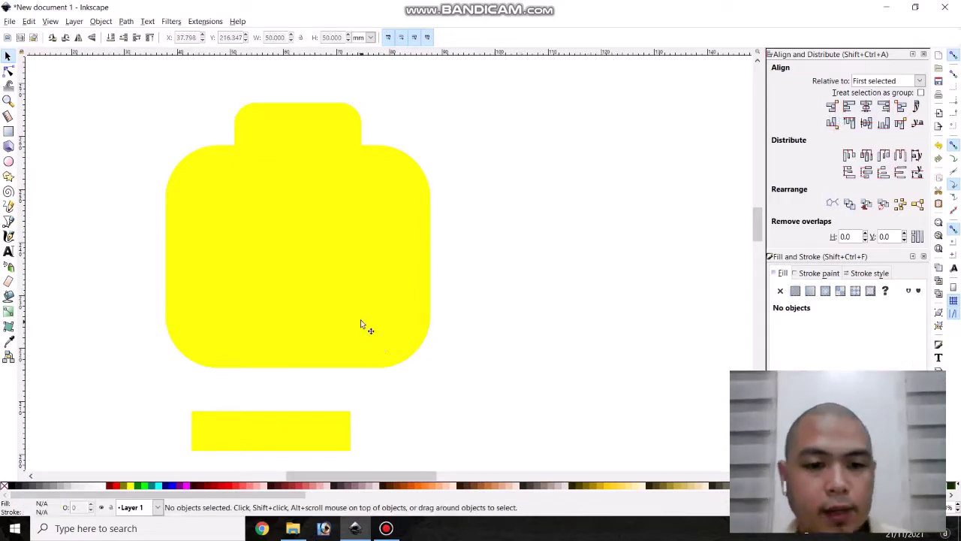
Step: Align the lower rectangle to the large rounded rectangle, centring it horizontally and joining its top edge to the large shape's bottom edge
{"action": "left_click", "coordinate": [354, 300]}
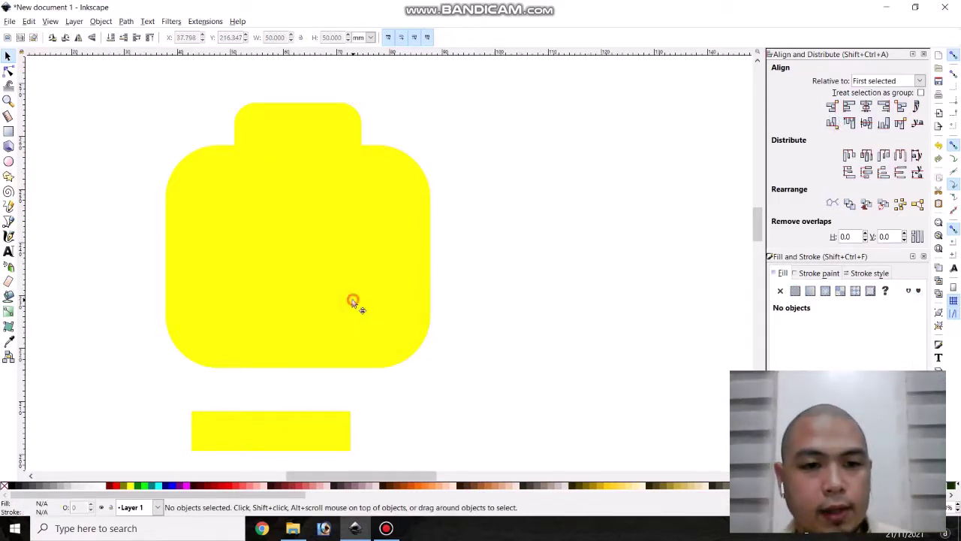
{"action": "key", "text": "shift"}
{"action": "left_click", "coordinate": [303, 431], "text": "shift"}
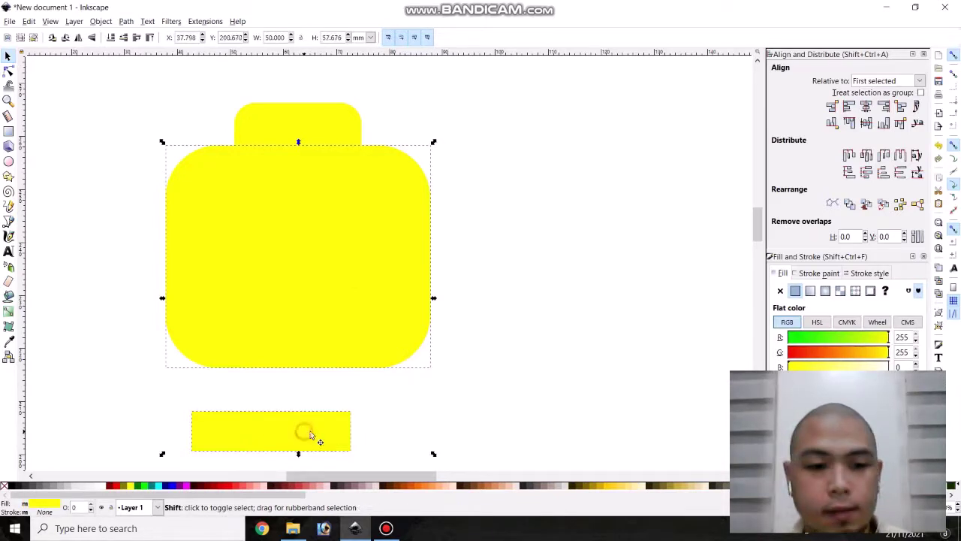
{"action": "left_click", "coordinate": [866, 108]}
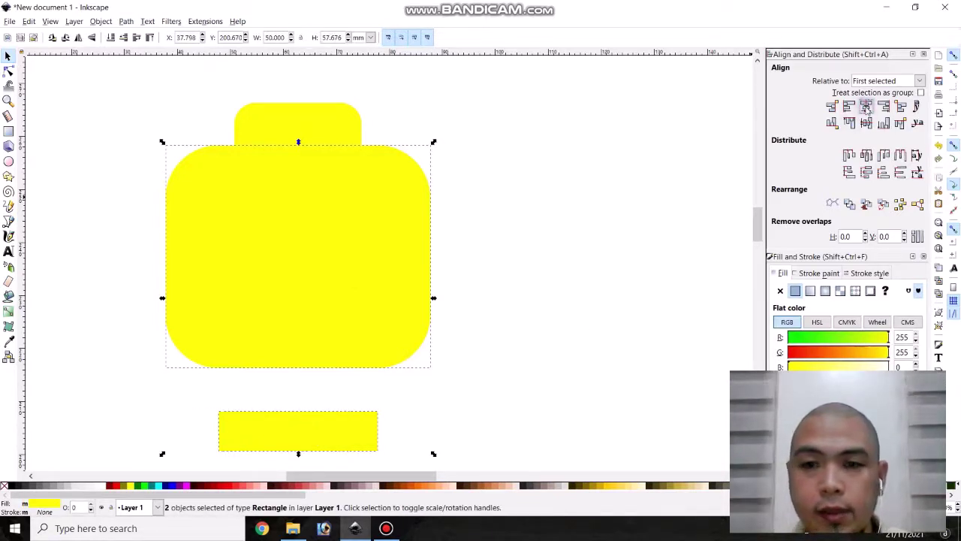
{"action": "left_click", "coordinate": [901, 124]}
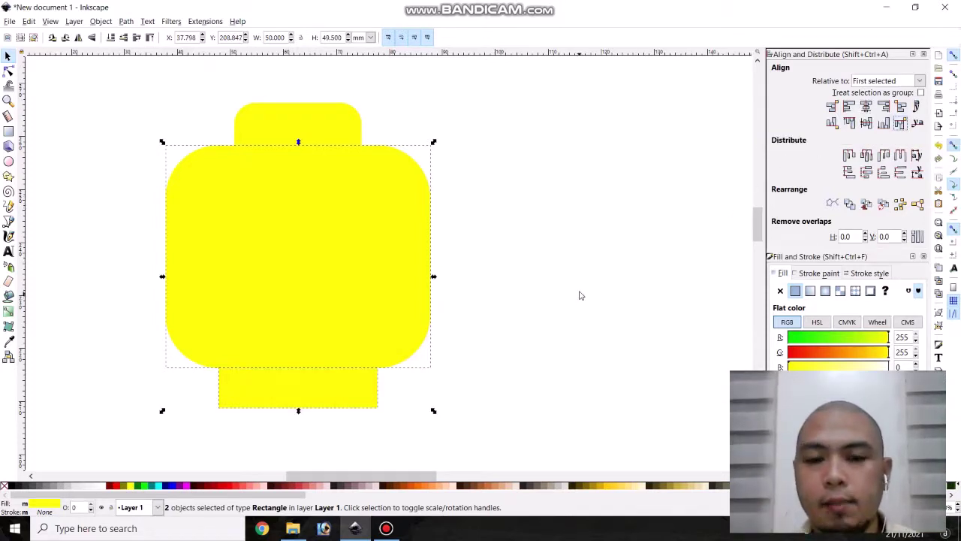
{"action": "left_click", "coordinate": [522, 338]}
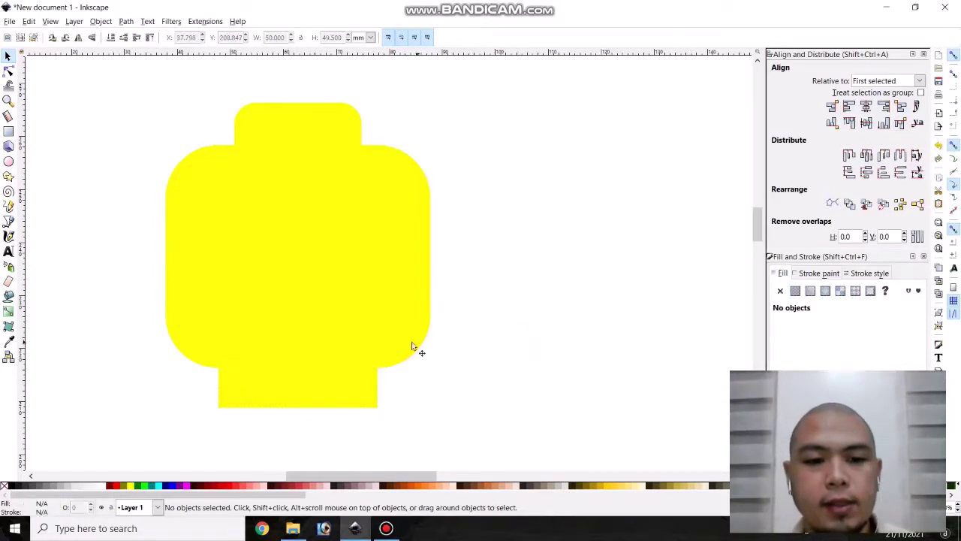
Step: Try deleting the lower rectangle, and undo back to before its vertical alignment to the large rounded rectangle
{"action": "left_click", "coordinate": [379, 338]}
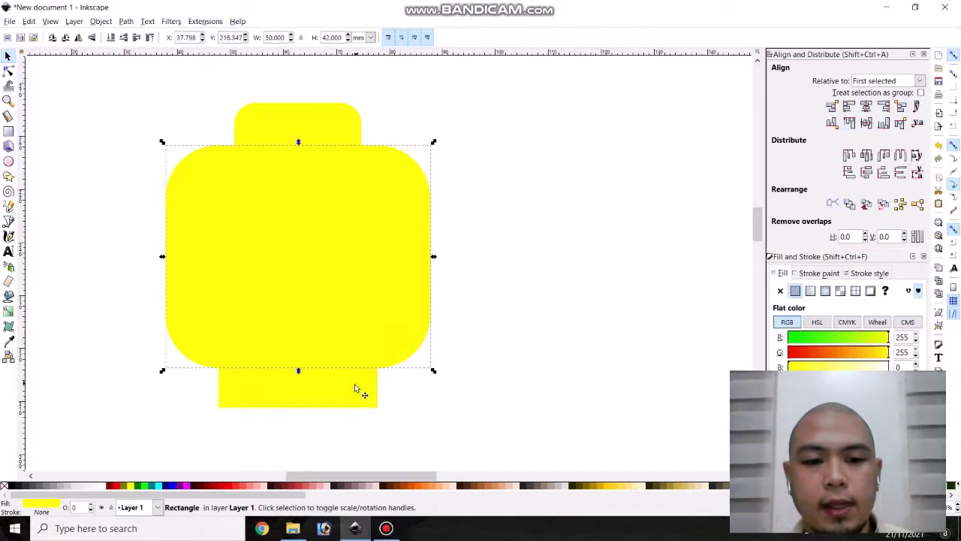
{"action": "left_click", "coordinate": [459, 396]}
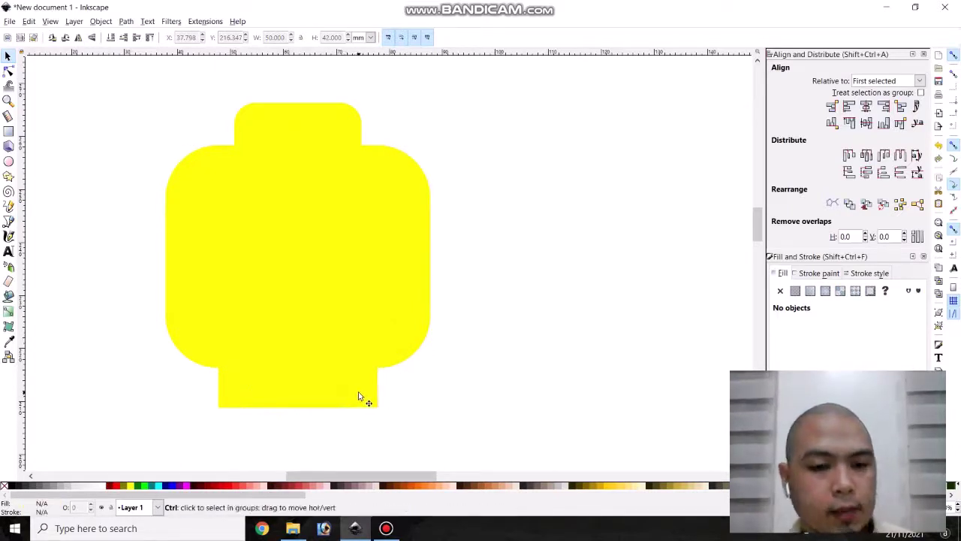
{"action": "left_click", "coordinate": [365, 391]}
{"action": "key", "text": "Delete"}
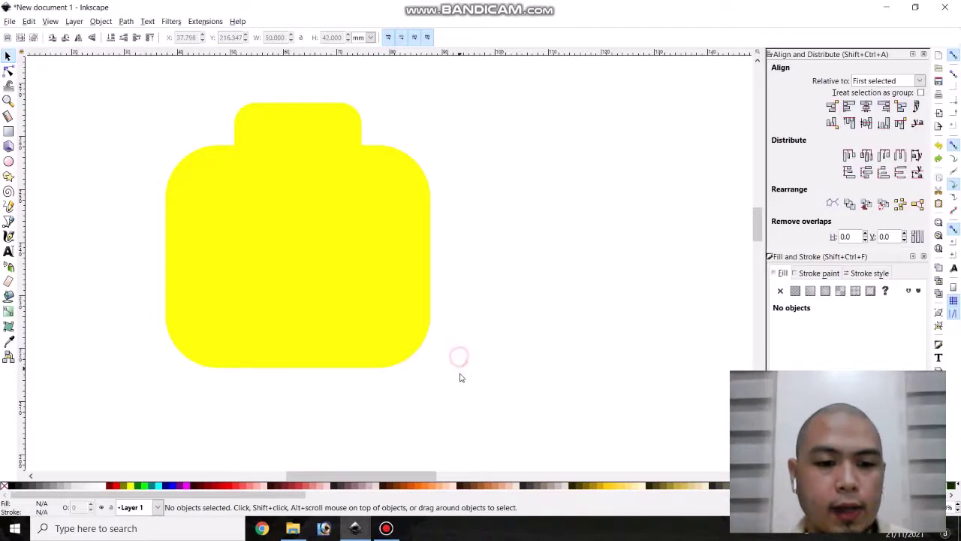
{"action": "key", "text": "ctrl+z"}
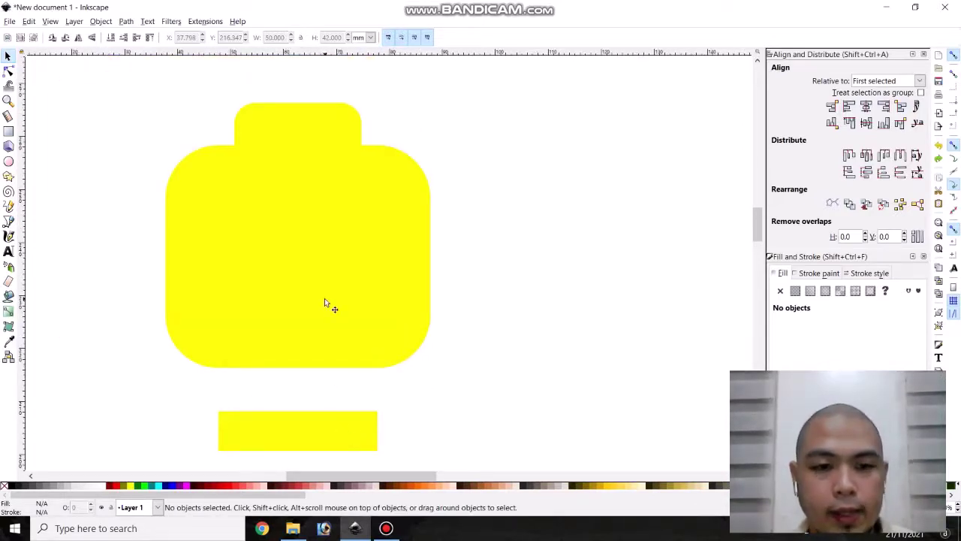
Step: Try the same edge alignment with the lower rectangle selected first and the large rounded rectangle second, and undo it
{"action": "left_click", "coordinate": [303, 433]}
{"action": "left_click", "coordinate": [364, 344], "text": "shift"}
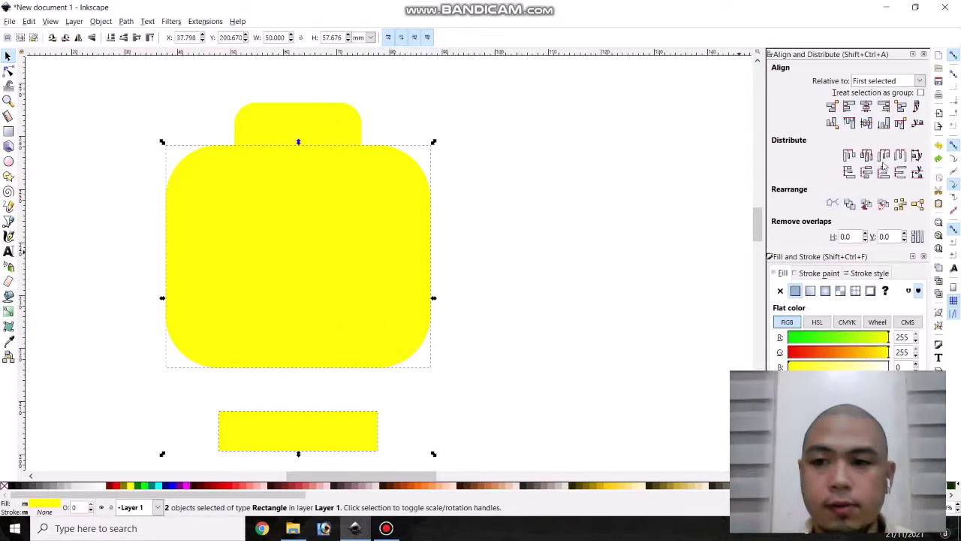
{"action": "left_click", "coordinate": [901, 123]}
{"action": "scroll", "coordinate": [391, 394], "scroll_direction": "down", "scroll_amount": 6}
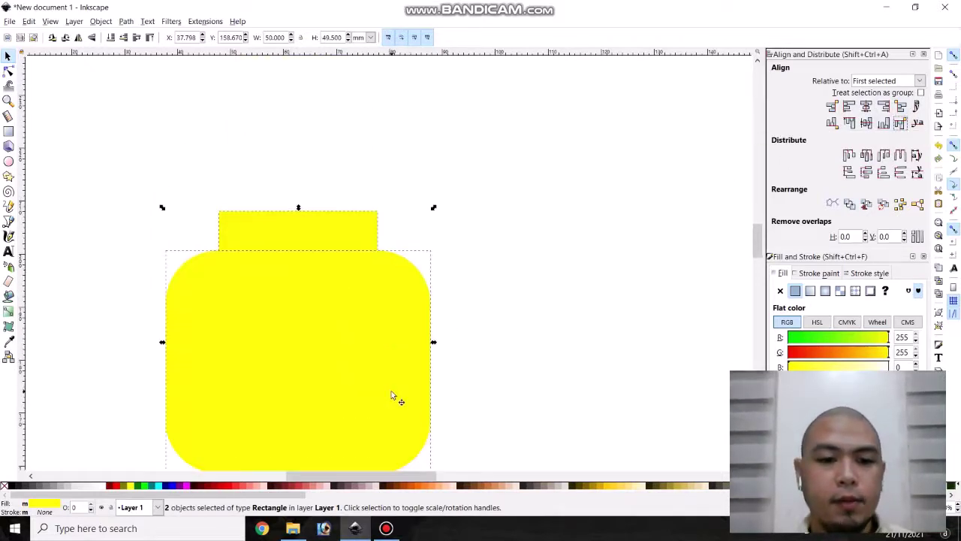
{"action": "scroll", "coordinate": [391, 396], "scroll_direction": "down", "scroll_amount": 3}
{"action": "scroll", "coordinate": [391, 396], "scroll_direction": "up", "scroll_amount": 3}
{"action": "key", "text": "ctrl+z"}
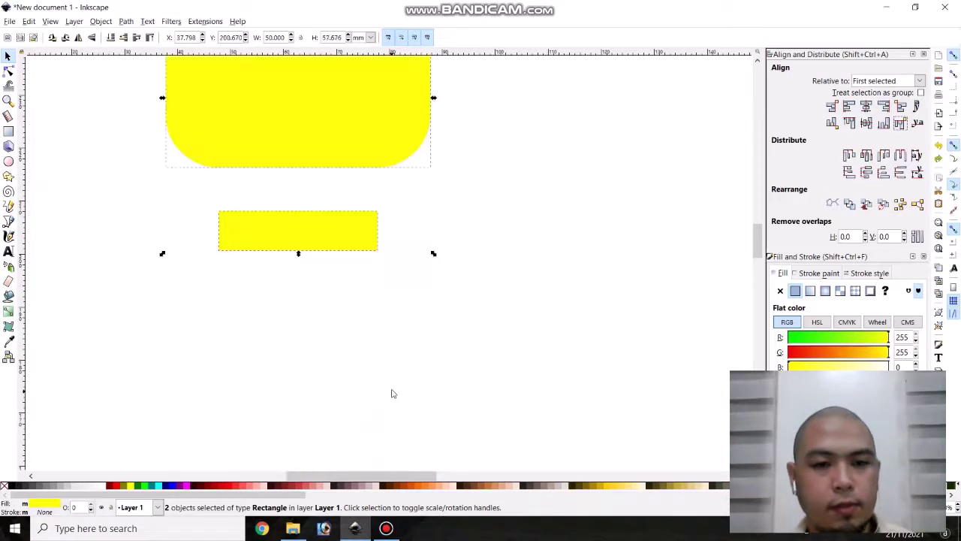
{"action": "scroll", "coordinate": [391, 396], "scroll_direction": "up", "scroll_amount": 6}
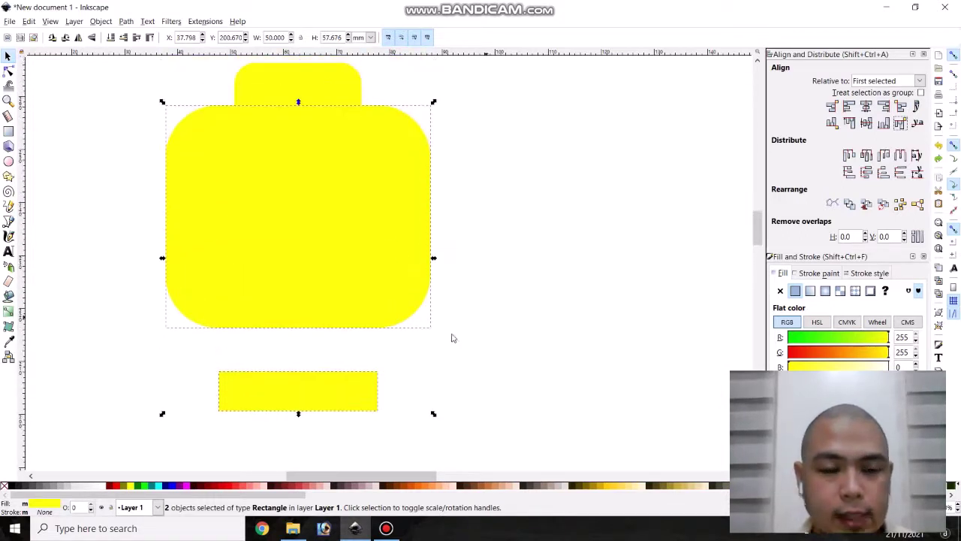
{"action": "left_click", "coordinate": [546, 298]}
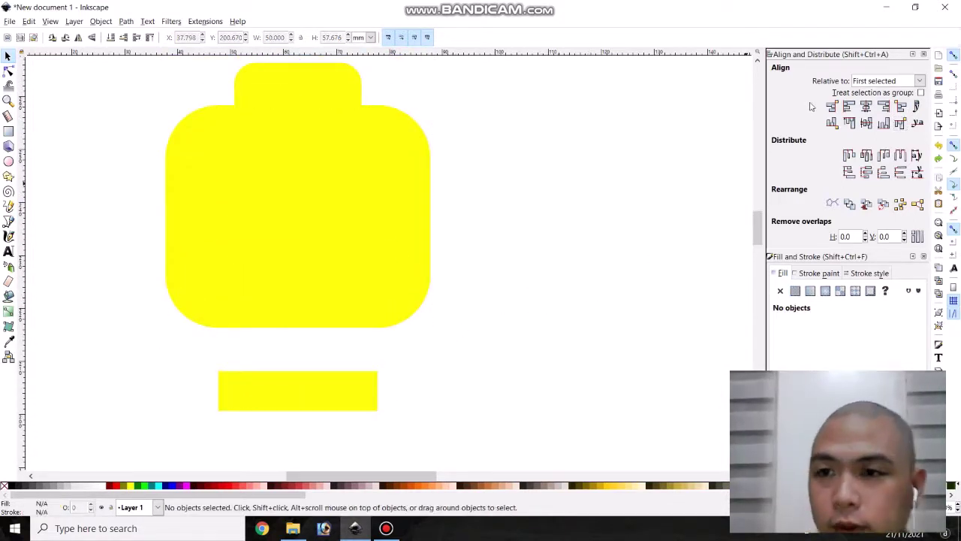
Step: Keep alignment relative to First selected and attach the lower rectangle's top edge to the bottom edge of the large rounded rectangle
{"action": "left_click", "coordinate": [920, 81]}
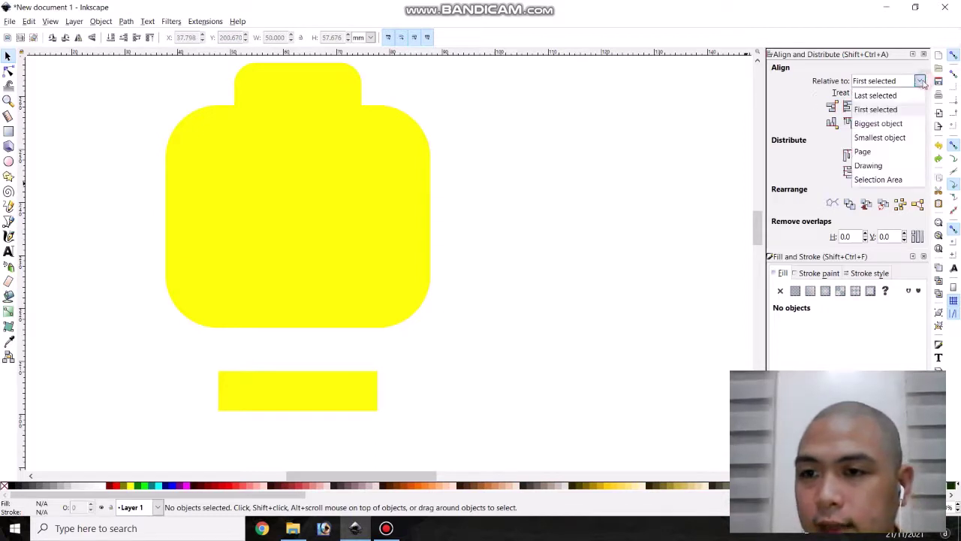
{"action": "left_click", "coordinate": [896, 110]}
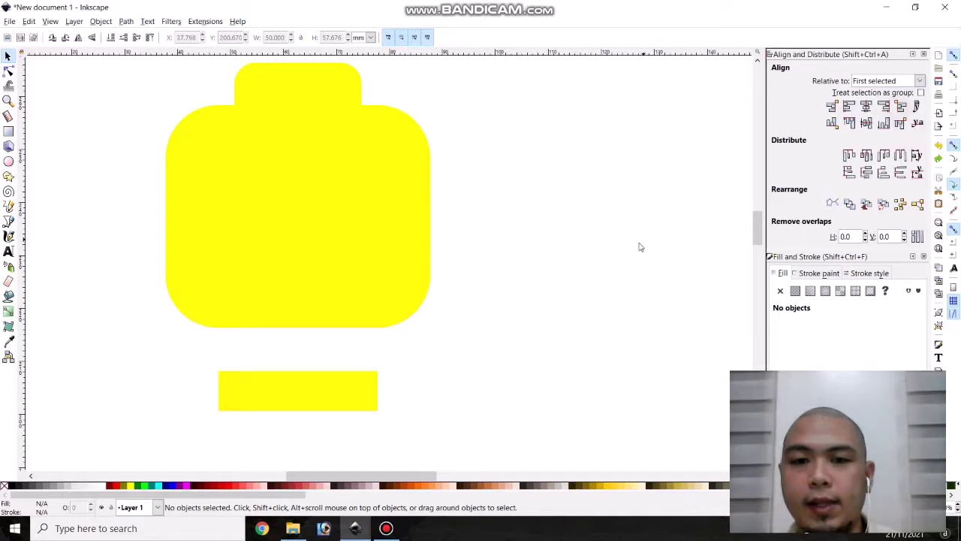
{"action": "left_click", "coordinate": [407, 275]}
{"action": "left_click", "coordinate": [336, 387], "text": "shift"}
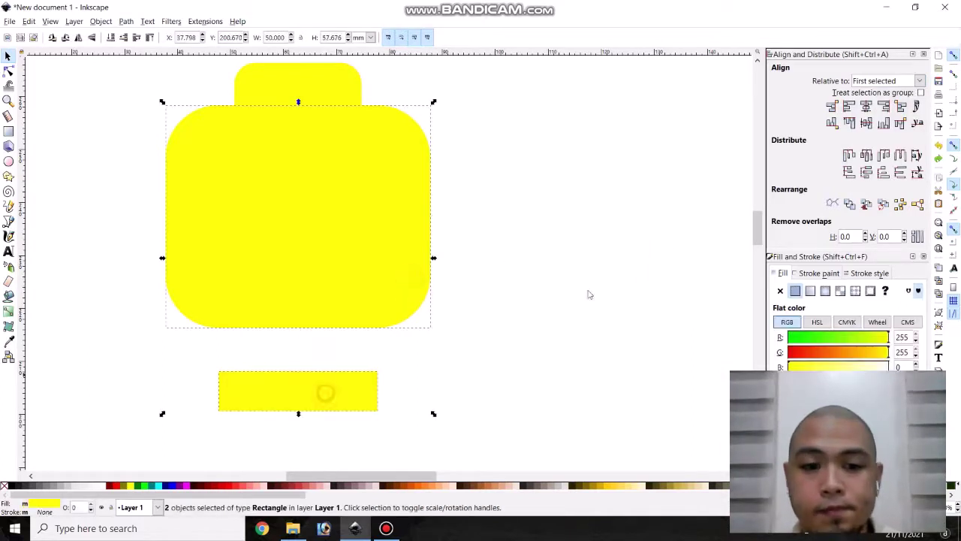
{"action": "left_click", "coordinate": [901, 122]}
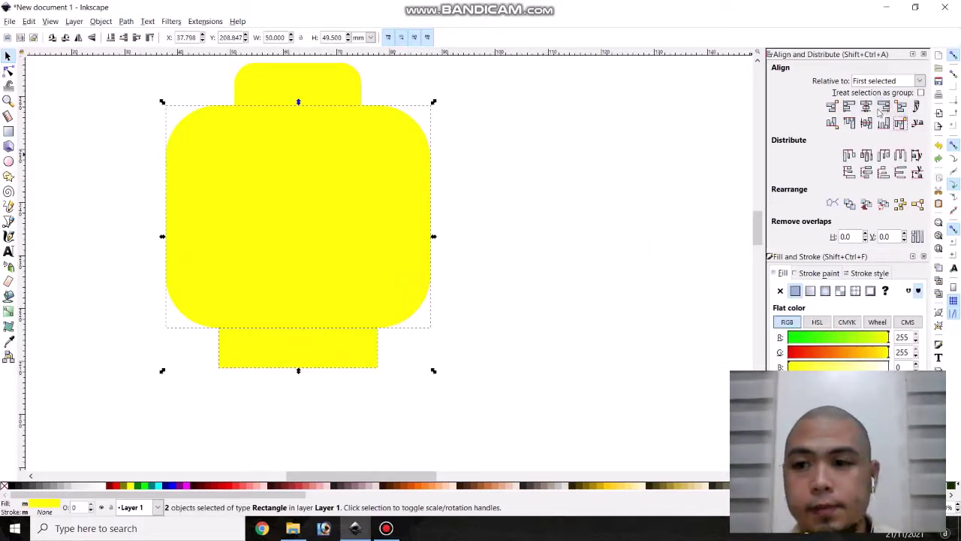
{"action": "left_click", "coordinate": [480, 275]}
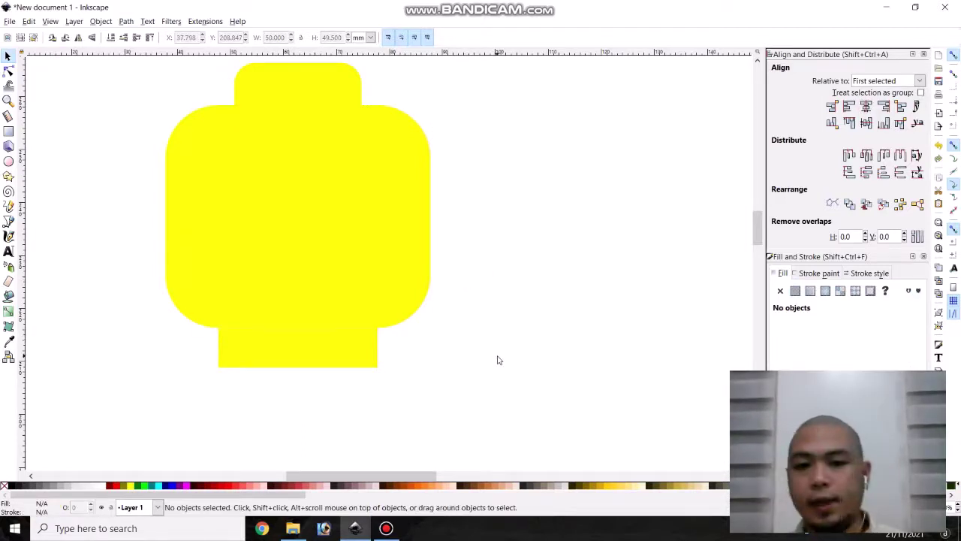
Step: Draw a rectangle about 26.8 × 9.6 mm in the empty area beside the yellow head shape and fill it with red
{"action": "scroll", "coordinate": [497, 360], "scroll_direction": "up", "scroll_amount": 1}
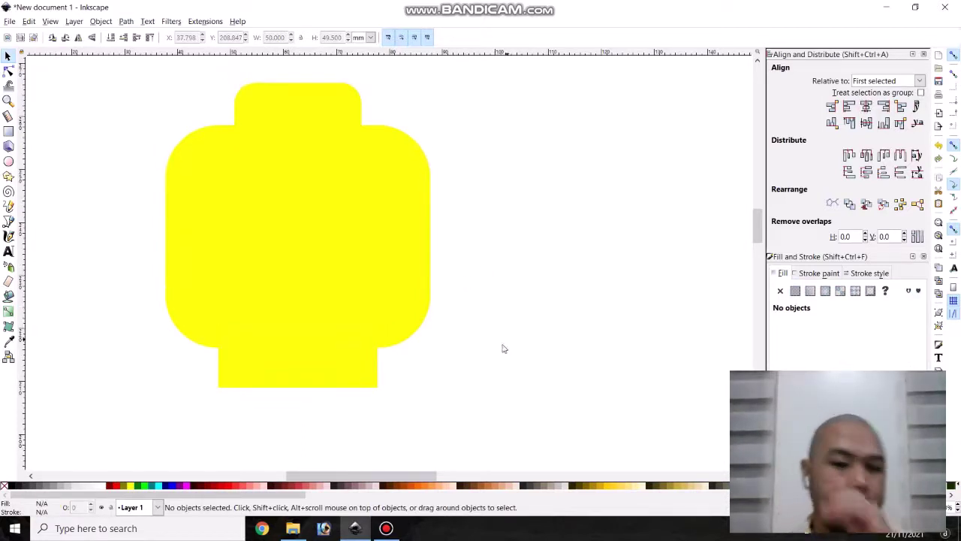
{"action": "left_click_drag", "start_coordinate": [394, 476], "coordinate": [414, 476]}
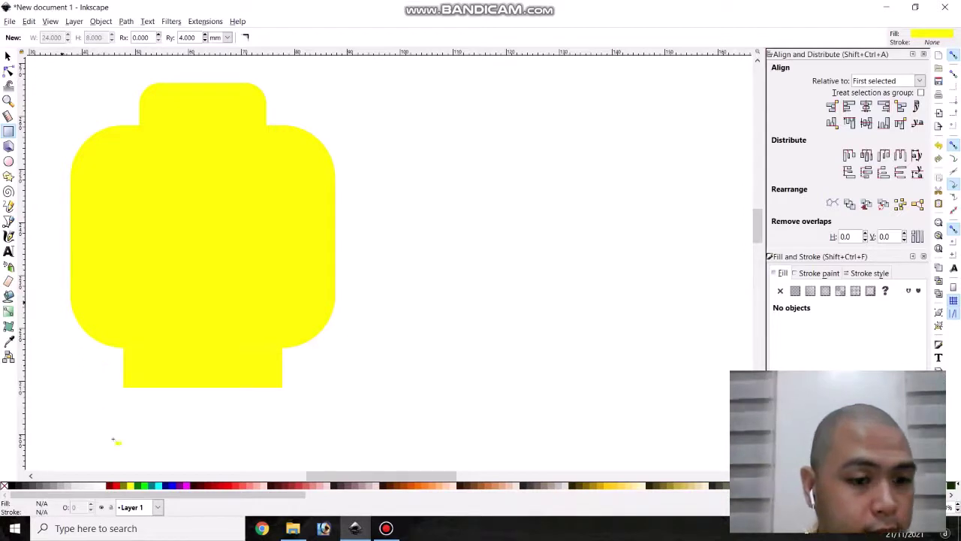
{"action": "mouse_move", "coordinate": [404, 248]}
{"action": "left_mouse_down"}
{"action": "mouse_move", "coordinate": [547, 298]}
{"action": "mouse_move", "coordinate": [553, 230]}
{"action": "left_mouse_up"}
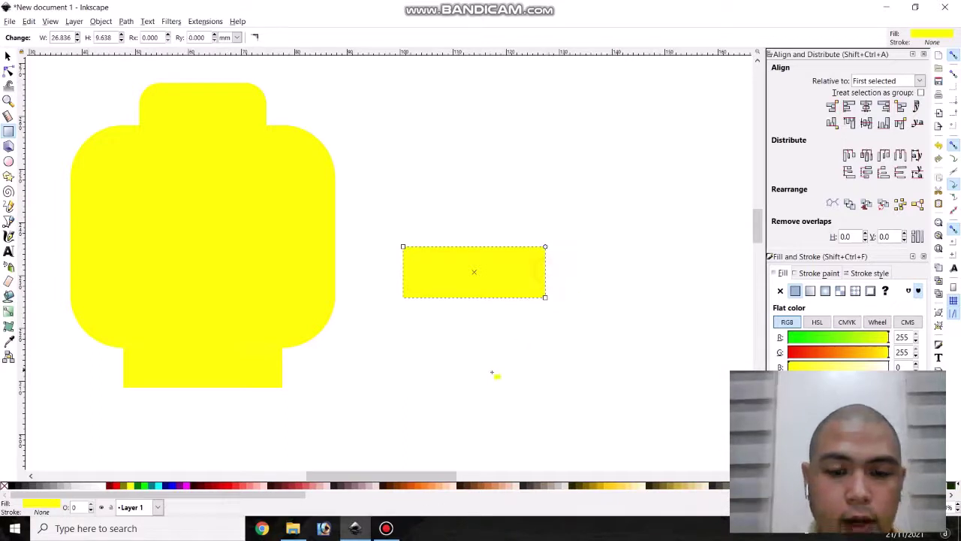
{"action": "left_click", "coordinate": [112, 486]}
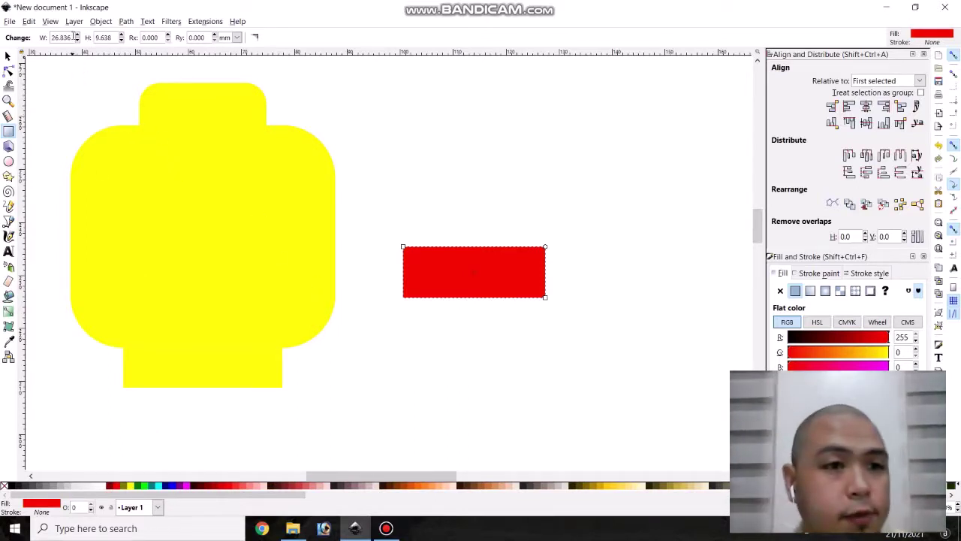
Step: Set the red rectangle beside the head to 16 mm wide and 10.5 mm high, and deselect it
{"action": "left_click_drag", "start_coordinate": [73, 37], "coordinate": [30, 39]}
{"action": "type", "text": "1"}
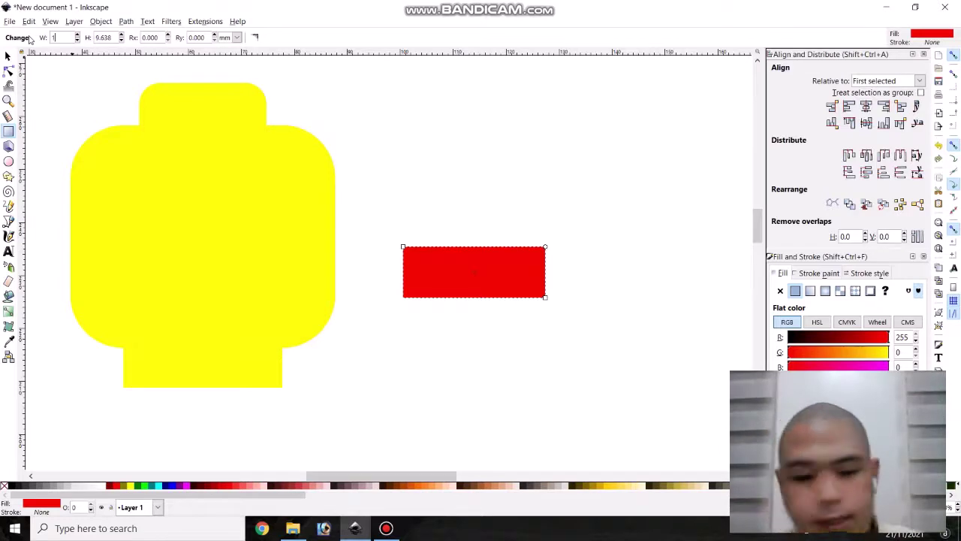
{"action": "type", "text": "6"}
{"action": "key", "text": "Tab"}
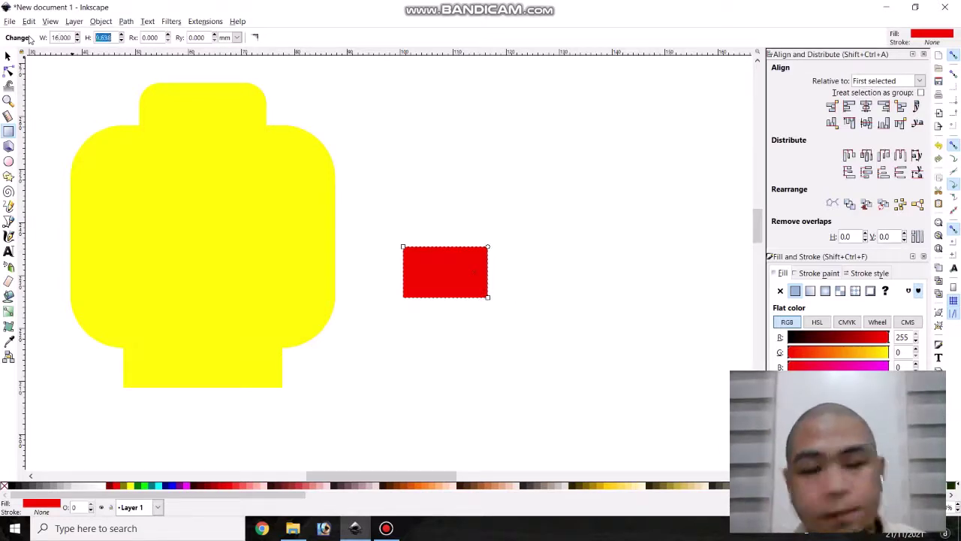
{"action": "type", "text": "1"}
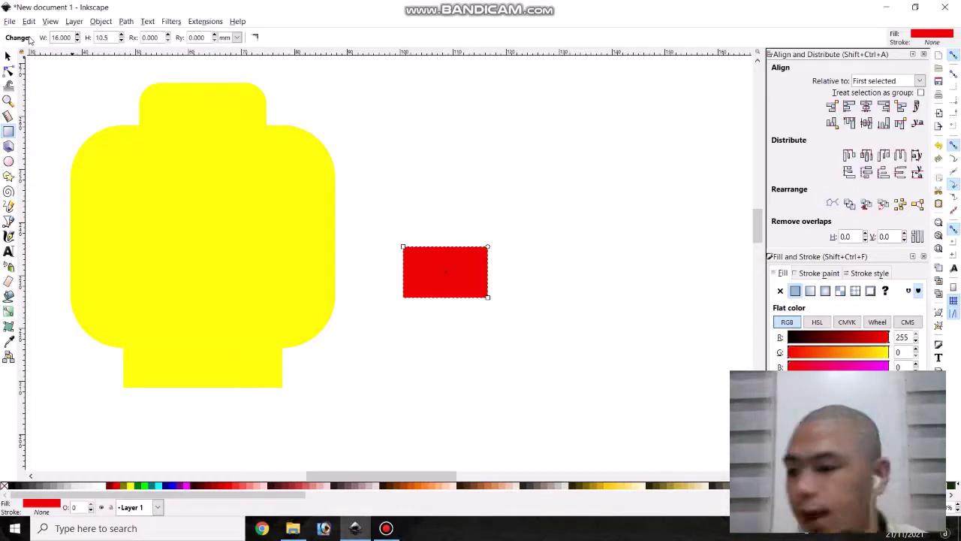
{"action": "type", "text": "0.5"}
{"action": "key", "text": "Return"}
{"action": "left_click", "coordinate": [8, 55]}
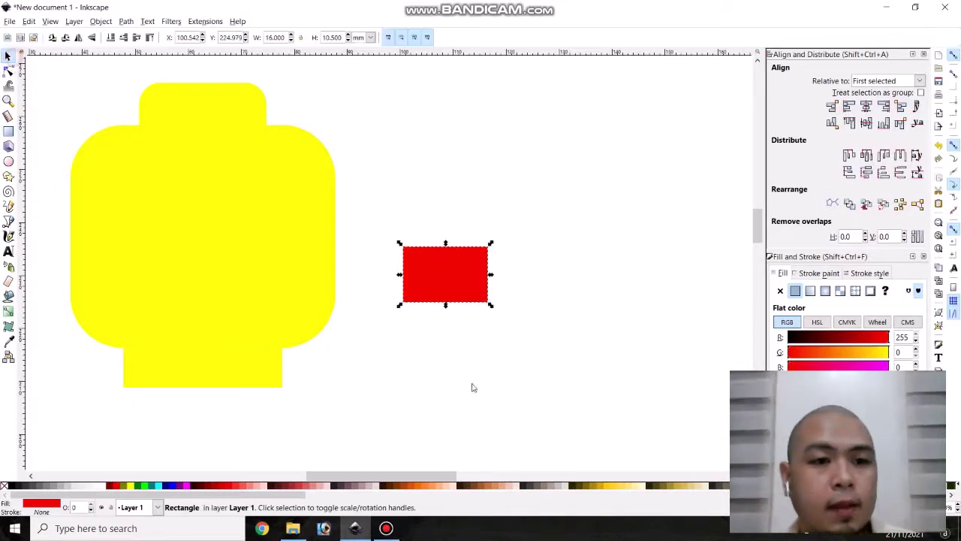
{"action": "left_click", "coordinate": [510, 394]}
Step: Draw a second red rectangle below the first and set its size to 8 × 5 mm
{"action": "left_click", "coordinate": [9, 131]}
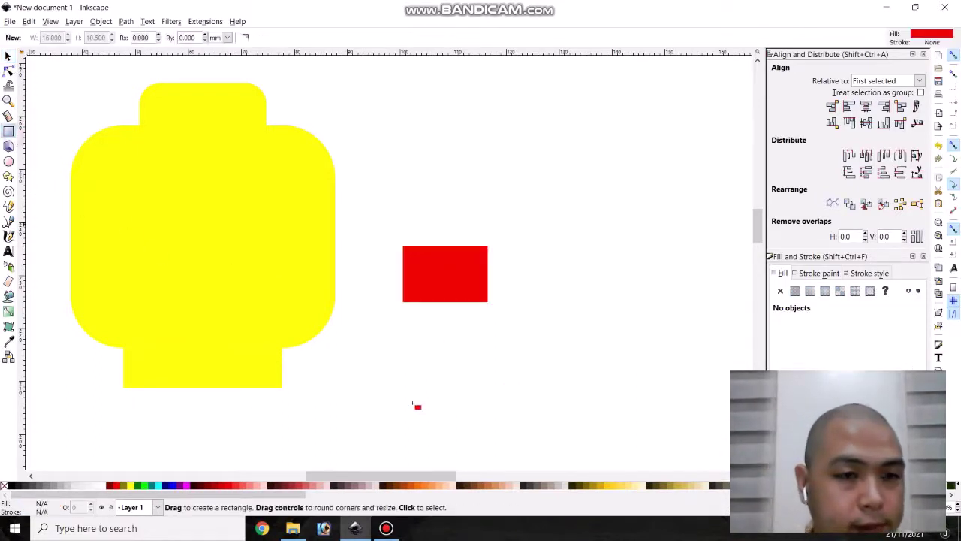
{"action": "left_click_drag", "start_coordinate": [406, 350], "coordinate": [459, 387]}
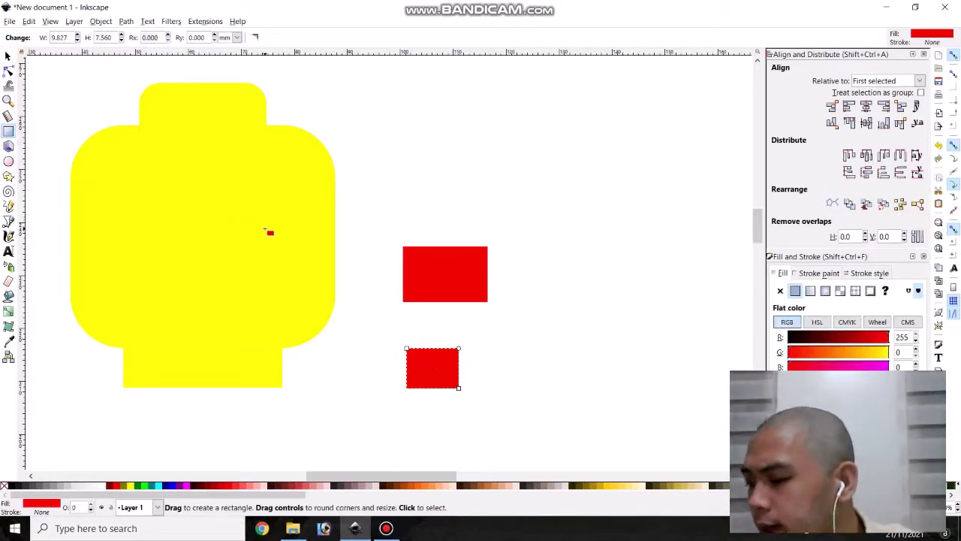
{"action": "double_click", "coordinate": [67, 38]}
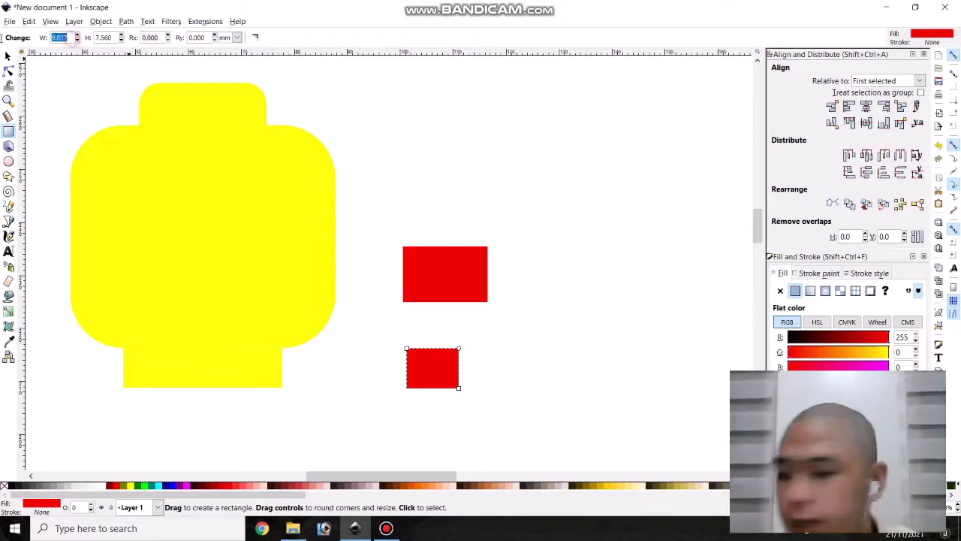
{"action": "type", "text": "8"}
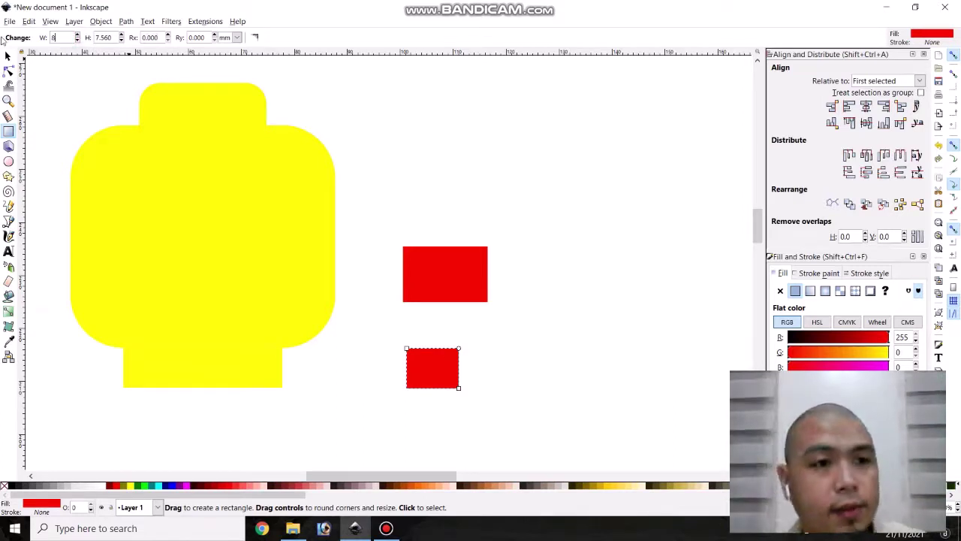
{"action": "key", "text": "Tab"}
{"action": "type", "text": "5"}
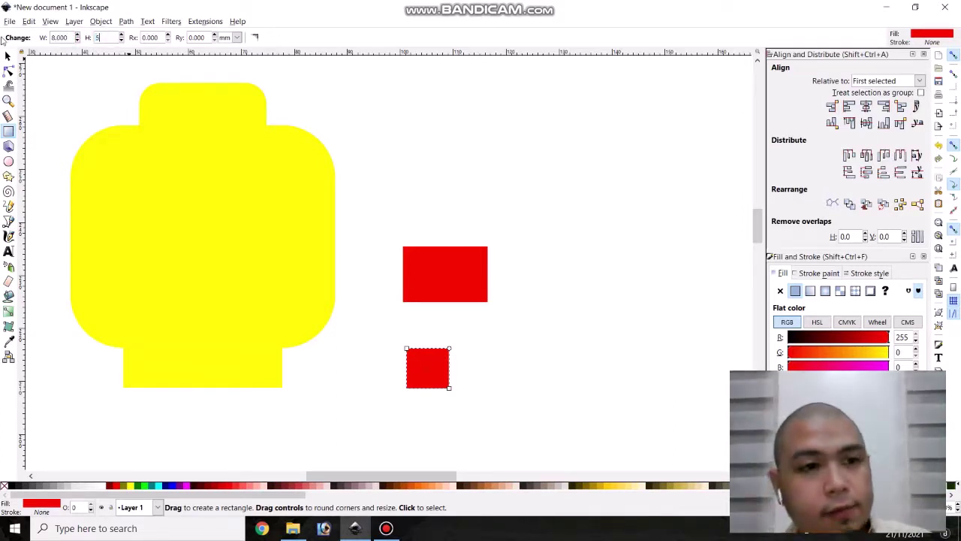
{"action": "key", "text": "Return"}
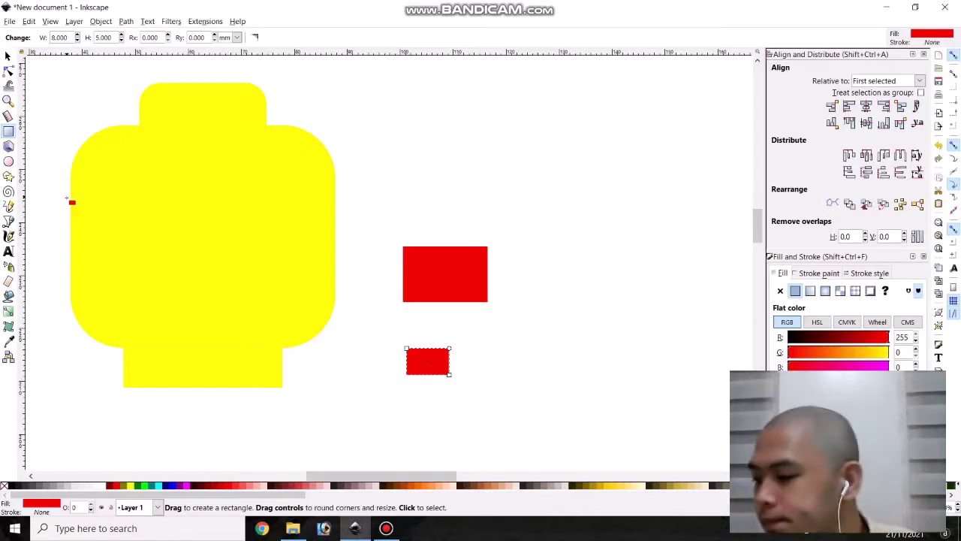
{"action": "left_click", "coordinate": [7, 56]}
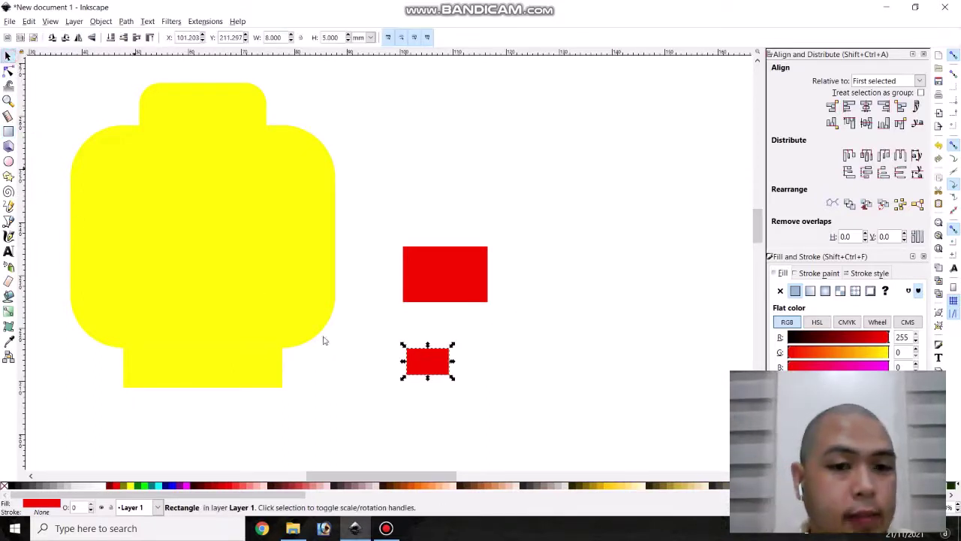
{"action": "left_click", "coordinate": [470, 367]}
Step: Move the small red rectangle up, then align the larger one's left edge to it and attach its bottom edge to the small one's top edge
{"action": "left_click", "coordinate": [432, 364]}
{"action": "left_click_drag", "start_coordinate": [436, 364], "coordinate": [436, 351]}
{"action": "left_click", "coordinate": [449, 285], "text": "shift"}
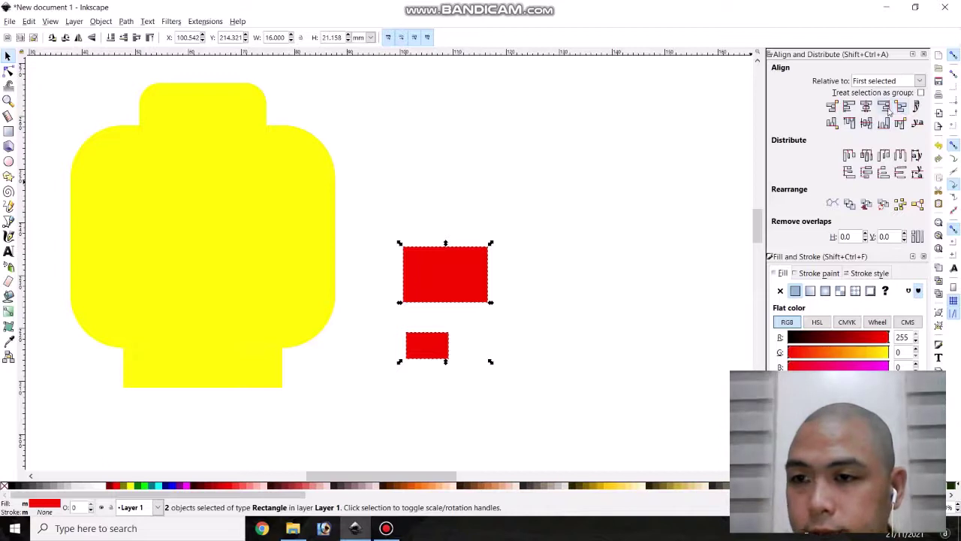
{"action": "left_click", "coordinate": [849, 106]}
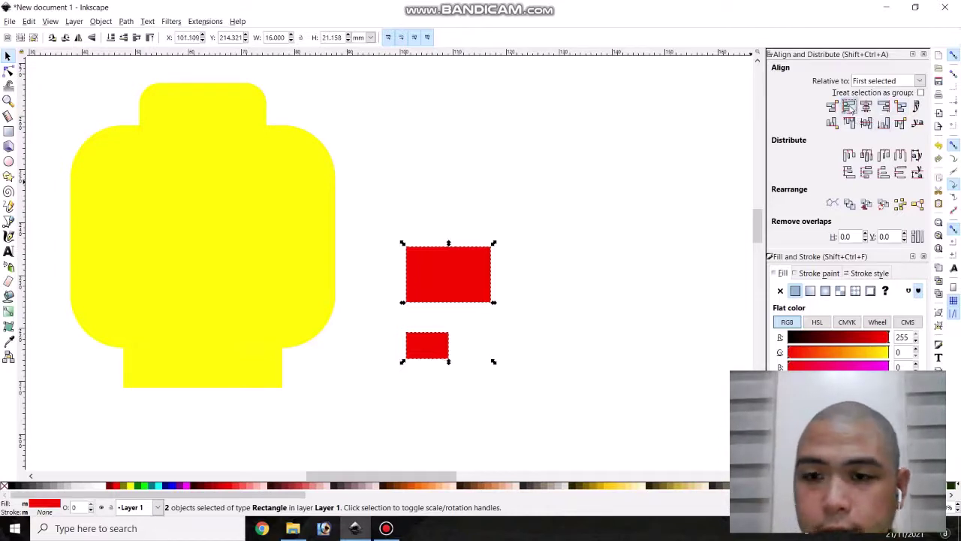
{"action": "left_click", "coordinate": [833, 123]}
{"action": "left_click", "coordinate": [577, 336]}
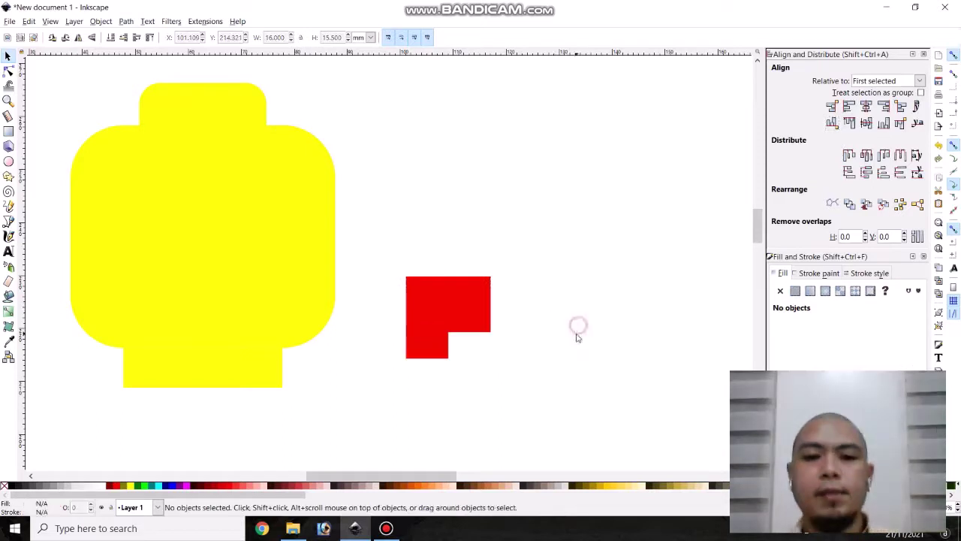
Step: Move the larger red rectangle up into empty space and snap the small one's top-left corner to its bottom-left corner
{"action": "left_click", "coordinate": [460, 310]}
{"action": "left_click_drag", "start_coordinate": [468, 311], "coordinate": [485, 207]}
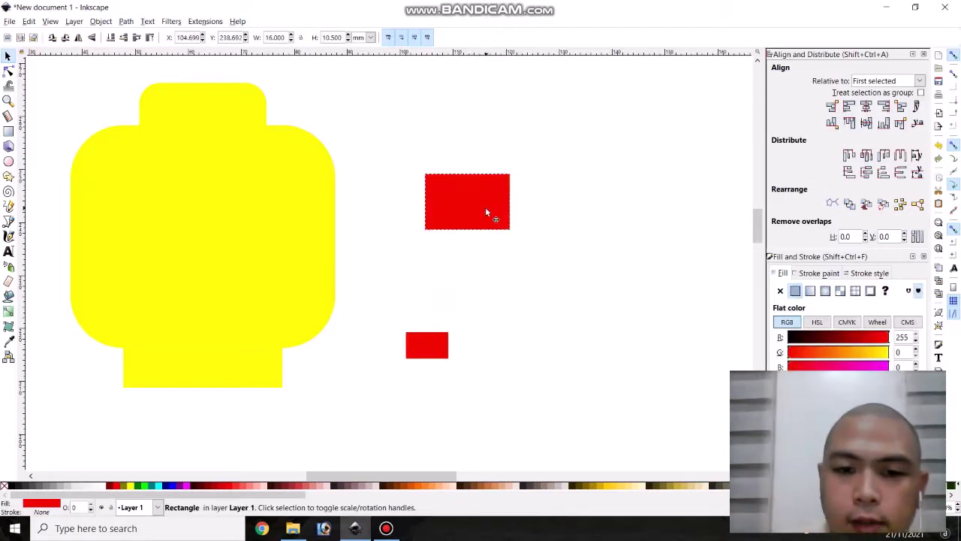
{"action": "left_click", "coordinate": [453, 348]}
{"action": "left_click", "coordinate": [432, 352]}
{"action": "left_click_drag", "start_coordinate": [432, 352], "coordinate": [453, 251]}
{"action": "left_click", "coordinate": [473, 285]}
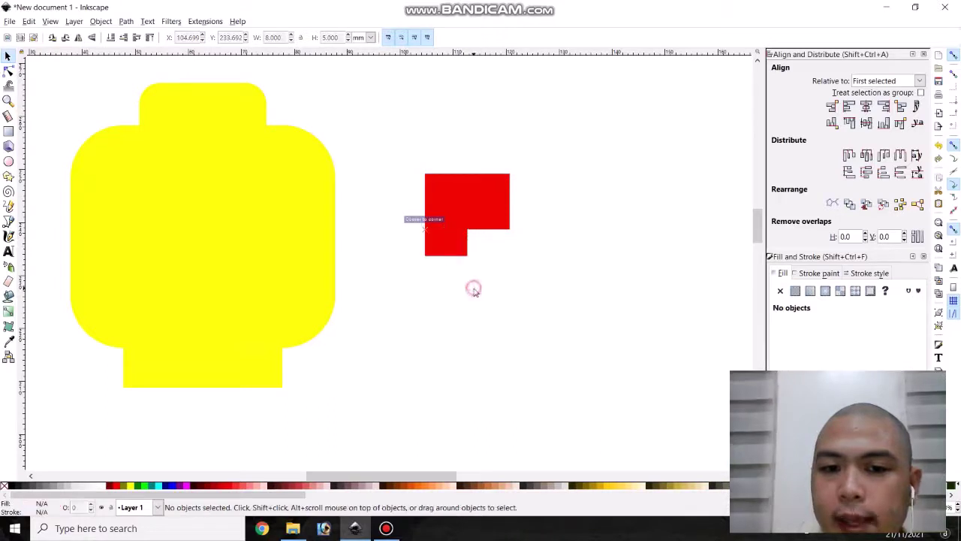
{"action": "left_click", "coordinate": [452, 243]}
{"action": "left_click", "coordinate": [459, 192]}
{"action": "left_click", "coordinate": [447, 240]}
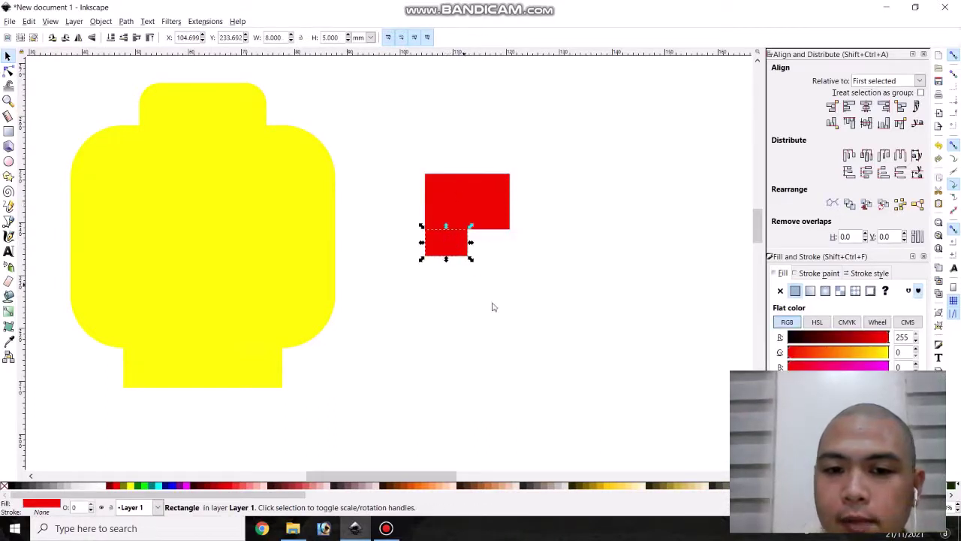
{"action": "left_click", "coordinate": [494, 307]}
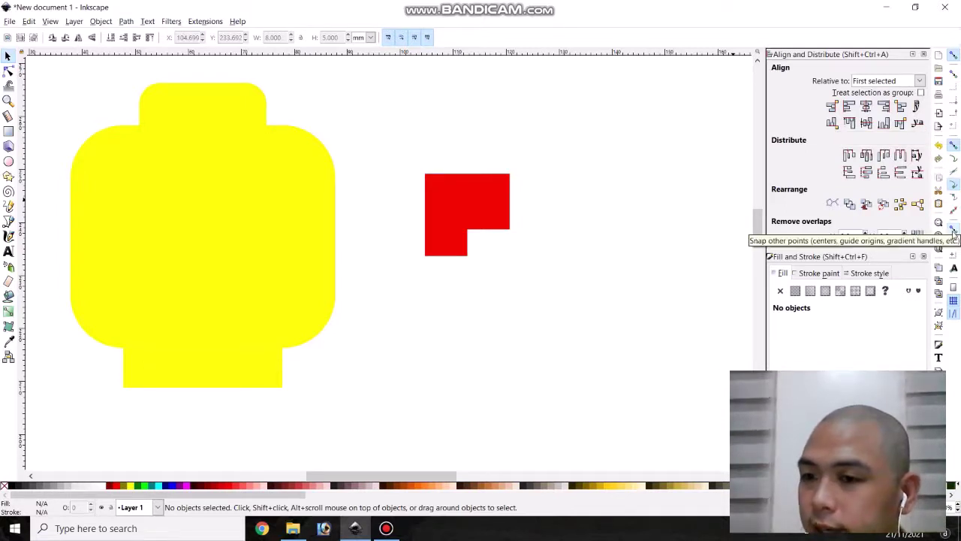
{"action": "left_click", "coordinate": [464, 247]}
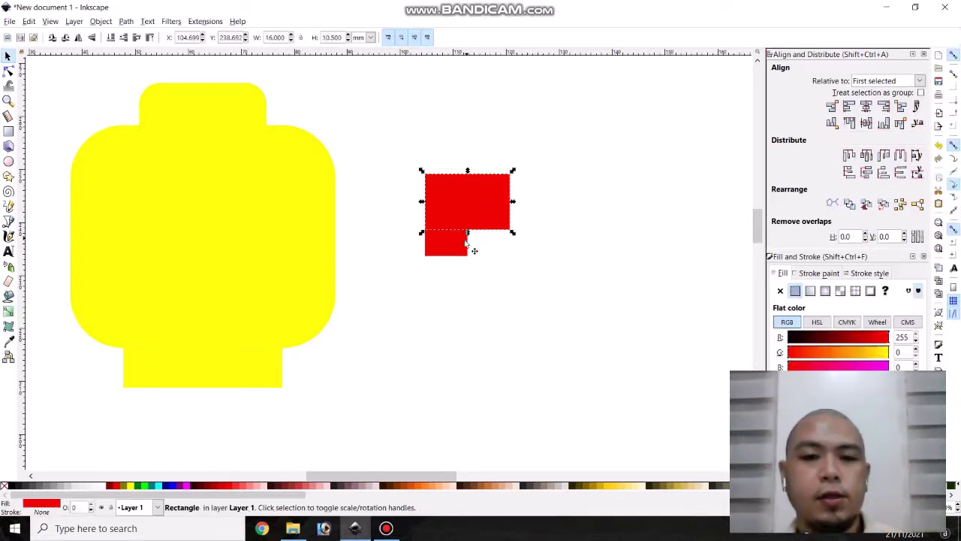
{"action": "left_click", "coordinate": [467, 244]}
{"action": "left_click", "coordinate": [506, 279]}
{"action": "left_click", "coordinate": [449, 224]}
{"action": "left_click", "coordinate": [451, 225]}
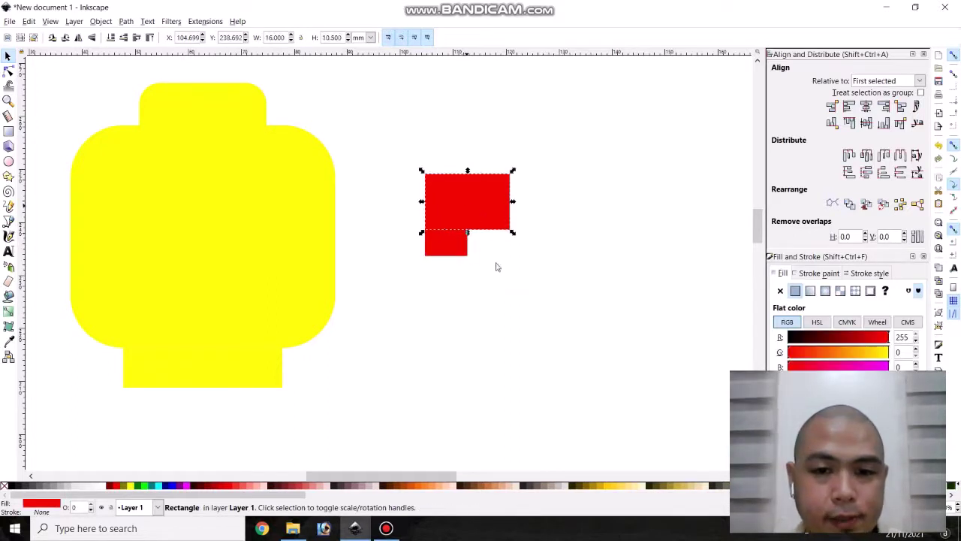
{"action": "left_click", "coordinate": [503, 280]}
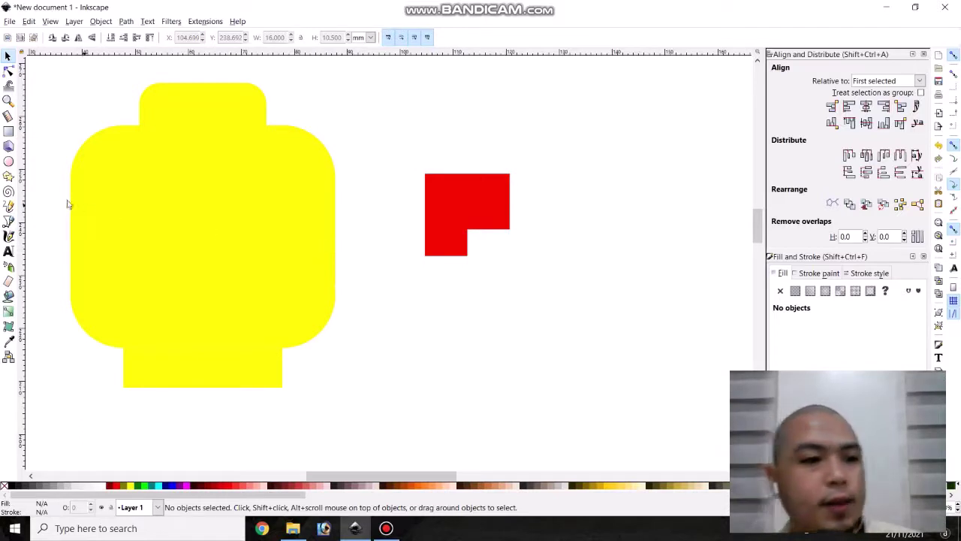
Step: Draw an ellipse about 5.9 × 6.2 mm below the red rectangles and fill it with black
{"action": "left_click", "coordinate": [9, 161]}
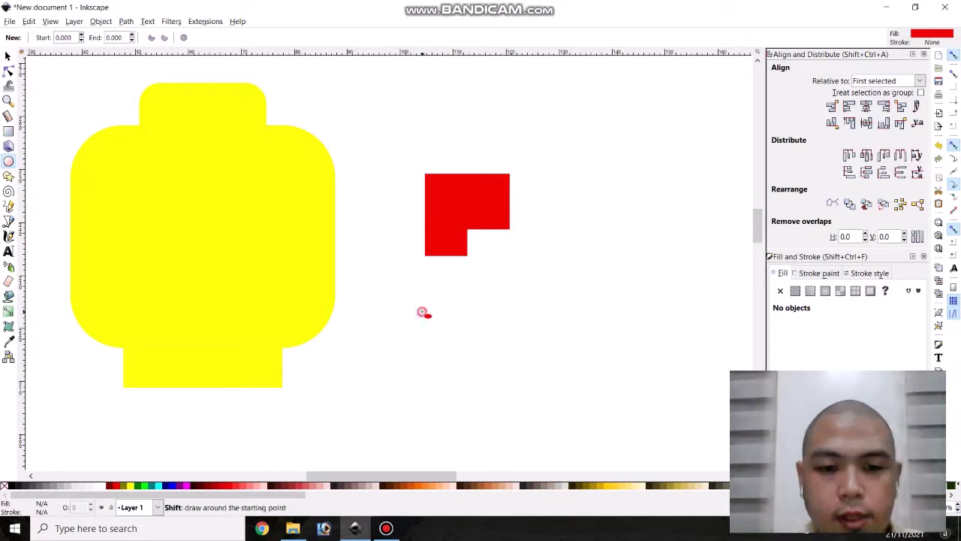
{"action": "left_click_drag", "start_coordinate": [407, 296], "coordinate": [439, 329]}
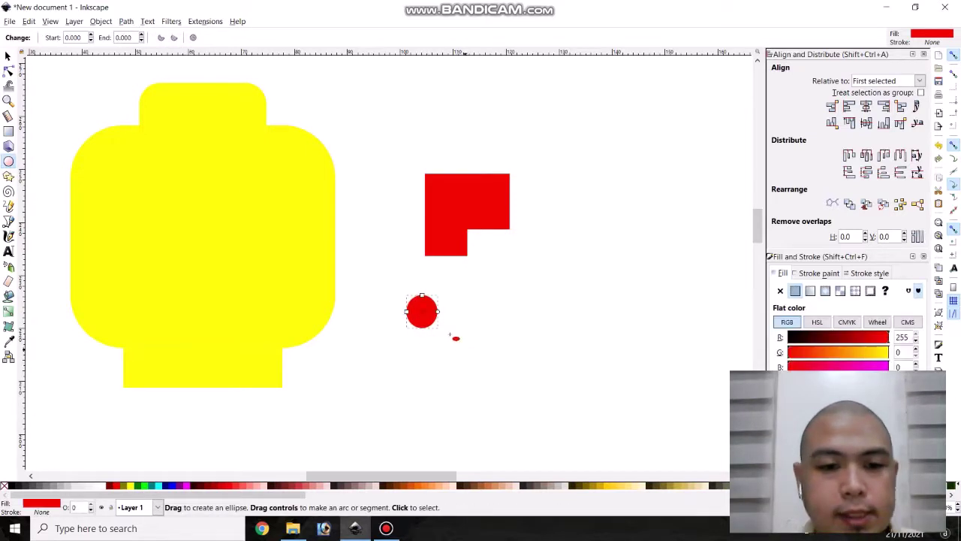
{"action": "left_click", "coordinate": [83, 37]}
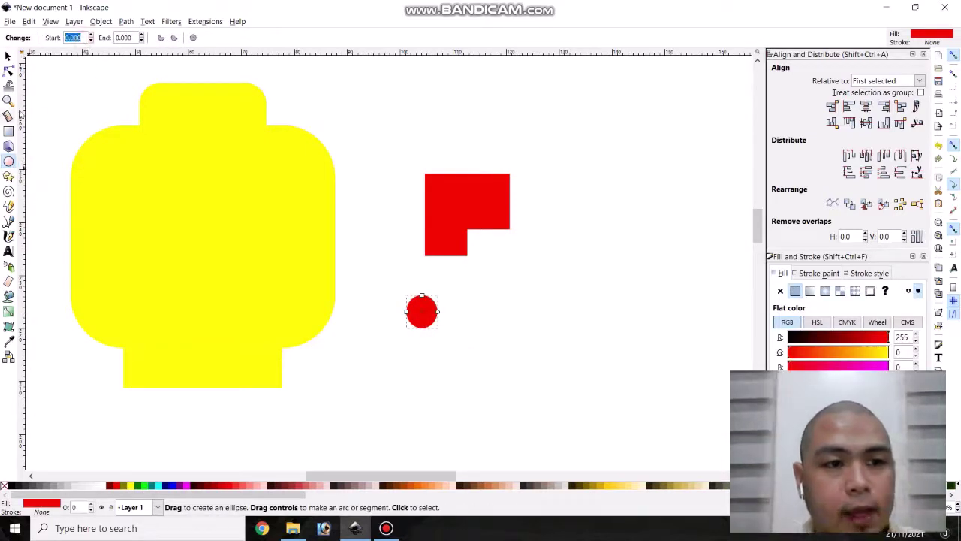
{"action": "left_click", "coordinate": [13, 486]}
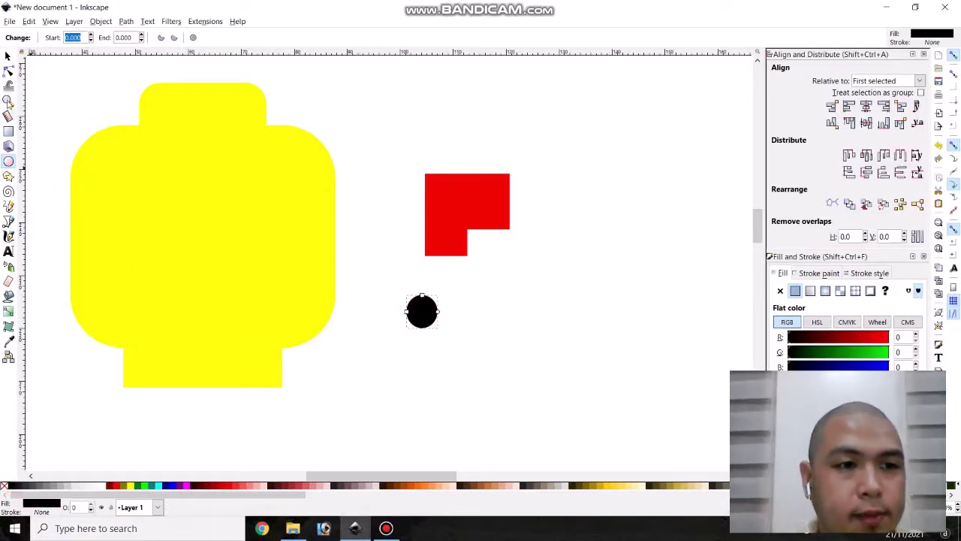
Step: Resize the black ellipse to 5 mm wide and 5 mm high, and deselect it
{"action": "left_click", "coordinate": [8, 56]}
{"action": "left_click", "coordinate": [500, 369]}
{"action": "left_click", "coordinate": [434, 318]}
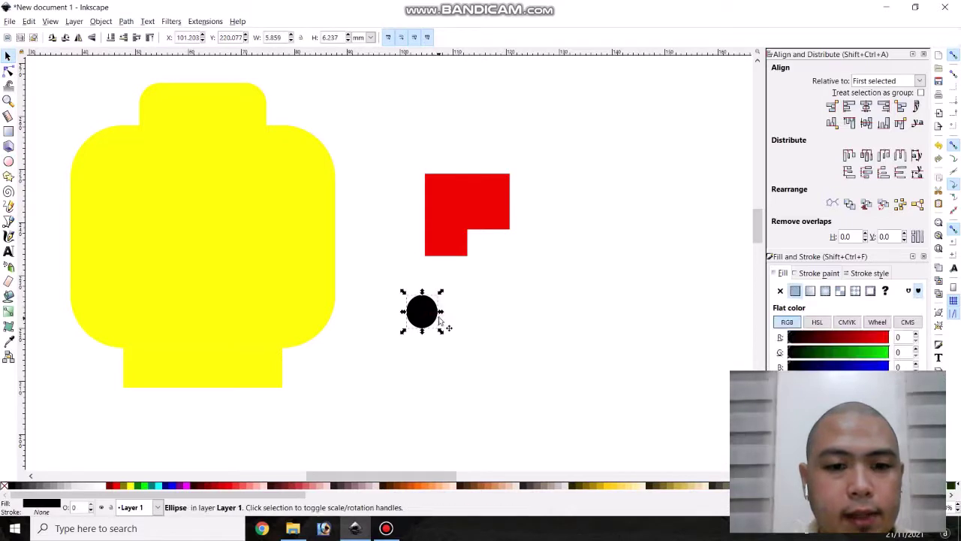
{"action": "left_click_drag", "start_coordinate": [283, 37], "coordinate": [253, 41]}
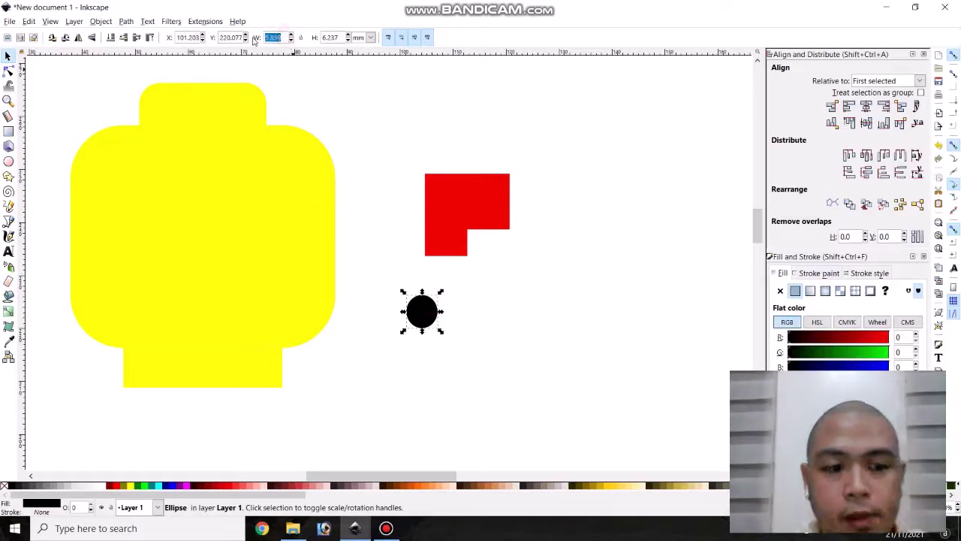
{"action": "type", "text": "5"}
{"action": "key", "text": "Tab"}
{"action": "type", "text": "5"}
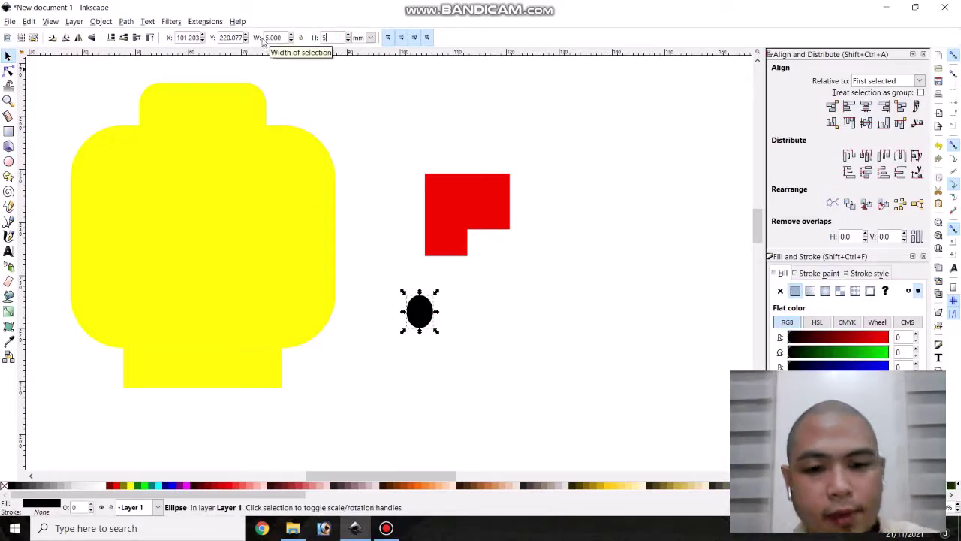
{"action": "key", "text": "Return"}
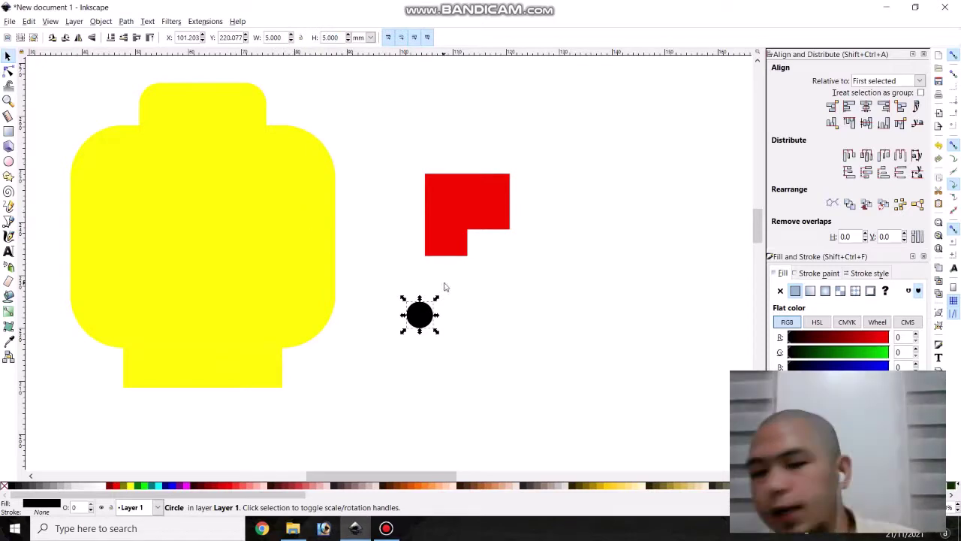
{"action": "left_click", "coordinate": [475, 383]}
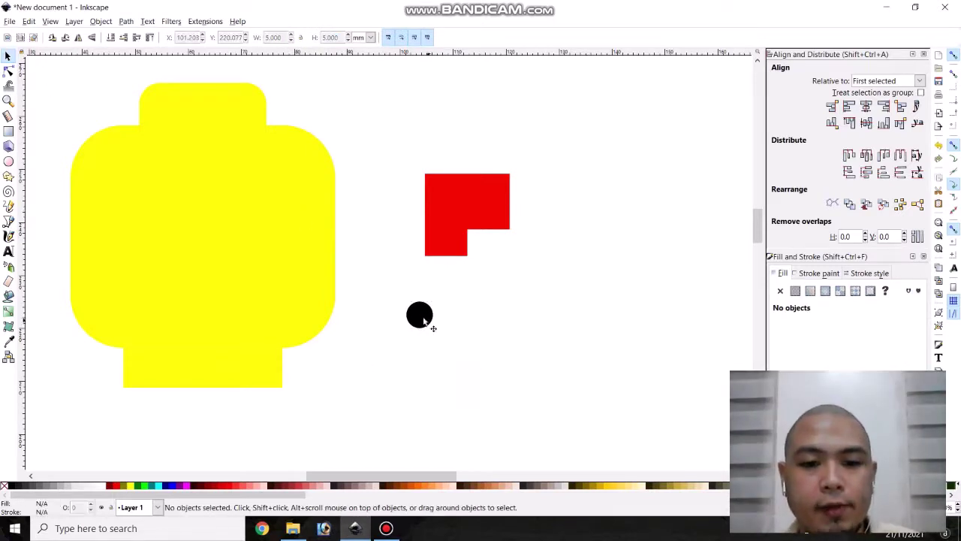
Step: Move the black circle slightly down and to the left, and paste a copy of it to its right
{"action": "left_click", "coordinate": [422, 318]}
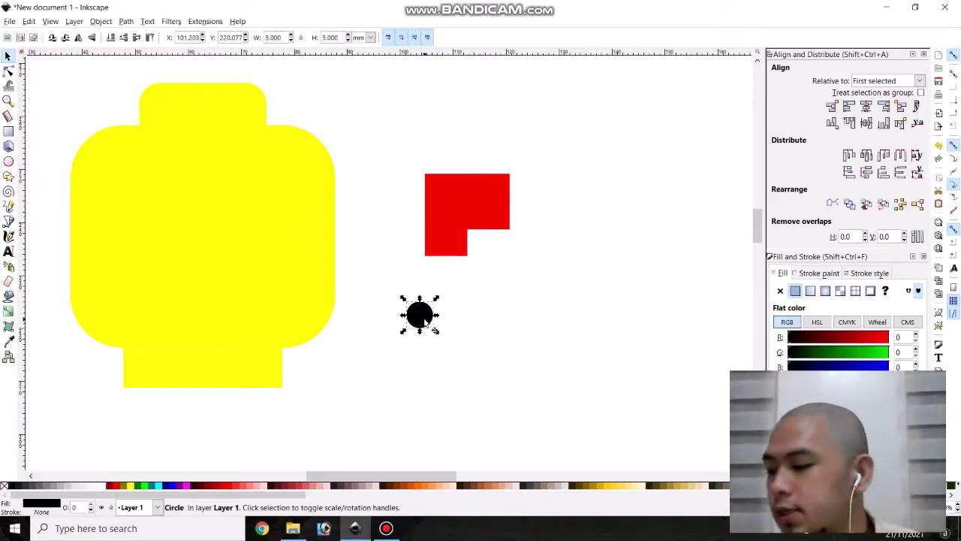
{"action": "left_click_drag", "start_coordinate": [424, 321], "coordinate": [404, 331]}
{"action": "left_click", "coordinate": [411, 341]}
{"action": "left_click", "coordinate": [406, 335]}
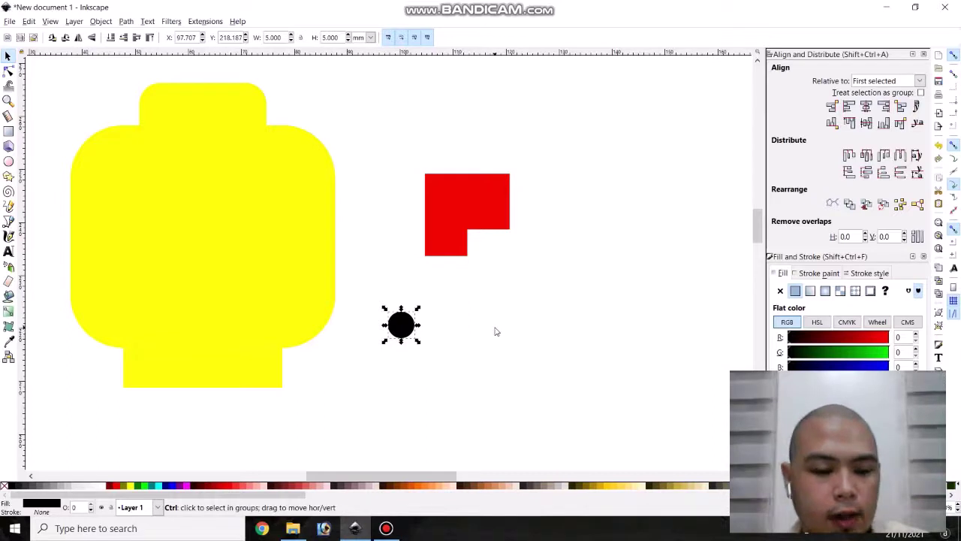
{"action": "left_click", "coordinate": [423, 351]}
{"action": "left_click", "coordinate": [406, 335]}
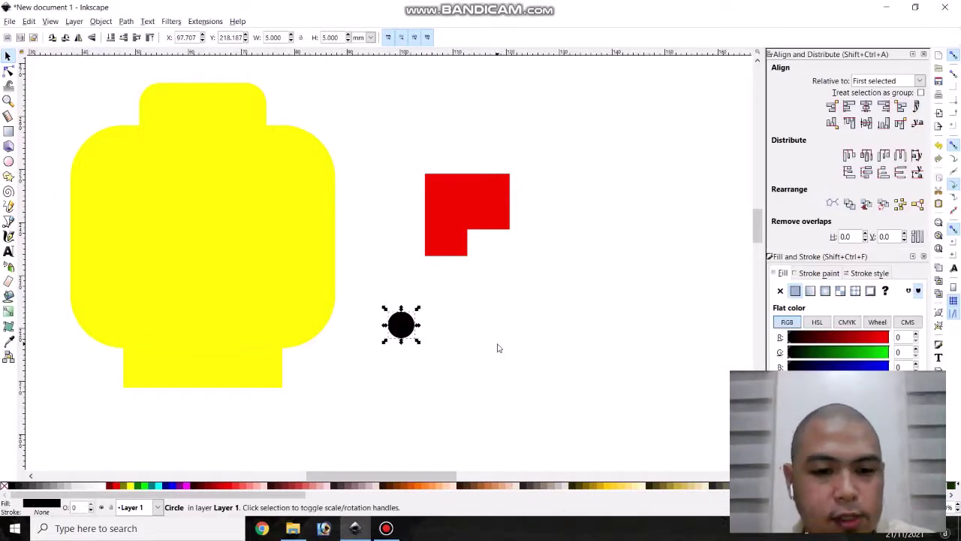
{"action": "key", "text": "ctrl+v"}
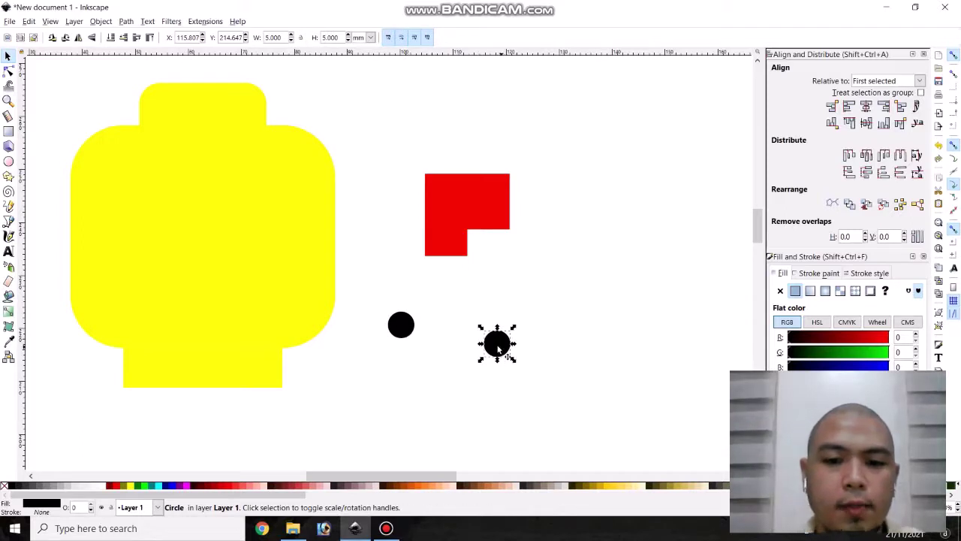
{"action": "left_click", "coordinate": [540, 351]}
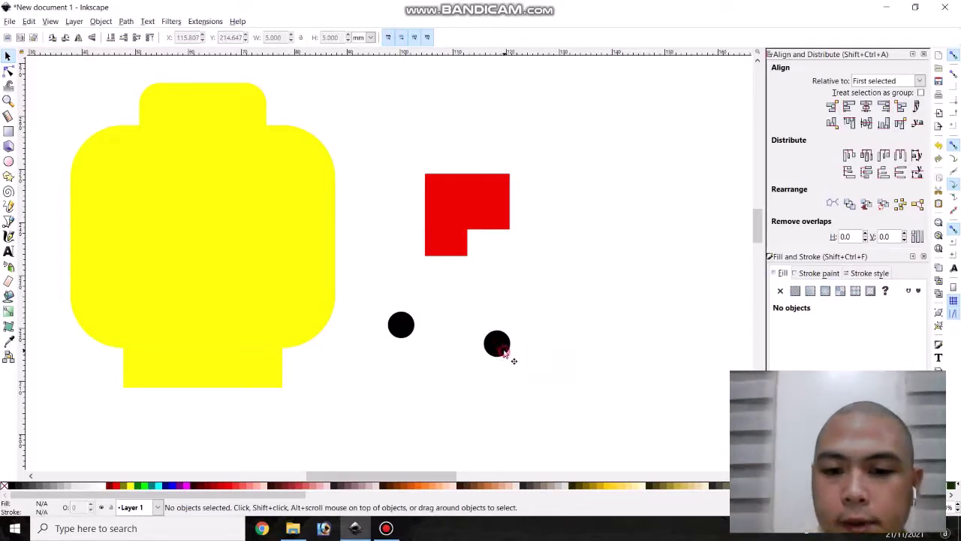
Step: Snap the centres of the two black circles to the larger red rectangle's top-right and top-left corners, and deselect
{"action": "left_click", "coordinate": [505, 351]}
{"action": "left_click_drag", "start_coordinate": [504, 352], "coordinate": [579, 241]}
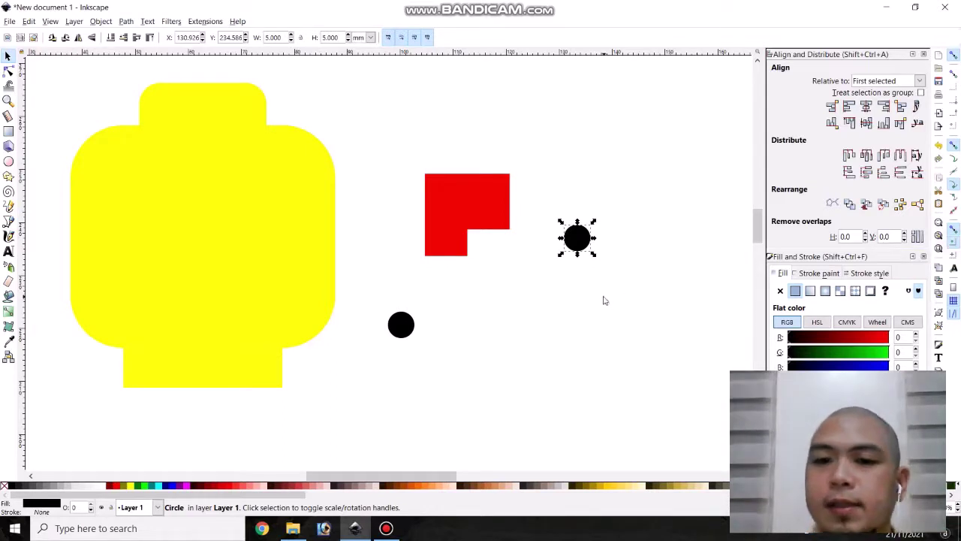
{"action": "left_click", "coordinate": [577, 240]}
{"action": "left_click_drag", "start_coordinate": [576, 240], "coordinate": [518, 188]}
{"action": "left_click", "coordinate": [479, 309]}
{"action": "left_click", "coordinate": [405, 327]}
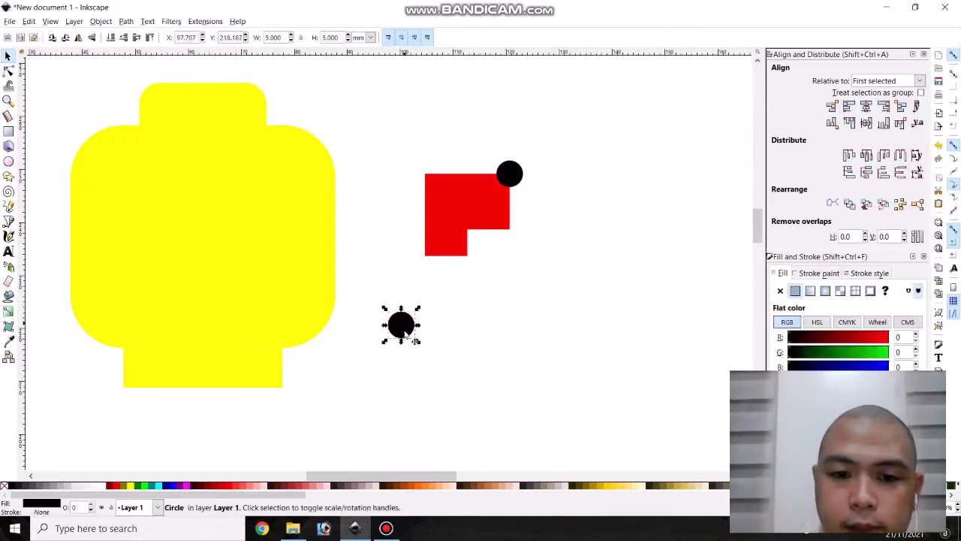
{"action": "left_click_drag", "start_coordinate": [411, 322], "coordinate": [424, 191]}
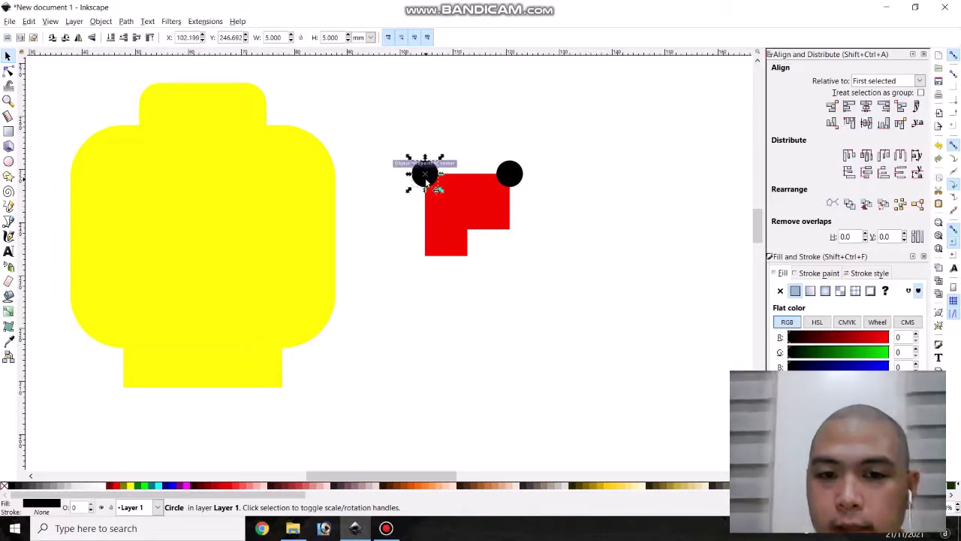
{"action": "left_click", "coordinate": [604, 281]}
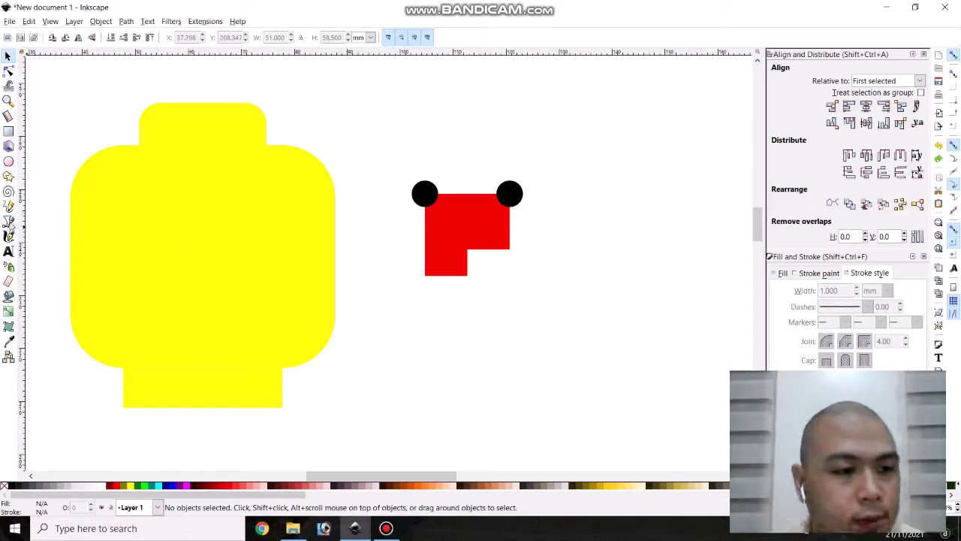
Step: Draw a BSpline smile between the larger red rectangle's bottom corners, using the small rectangle's bottom-right corner as its middle point
{"action": "left_click", "coordinate": [9, 222]}
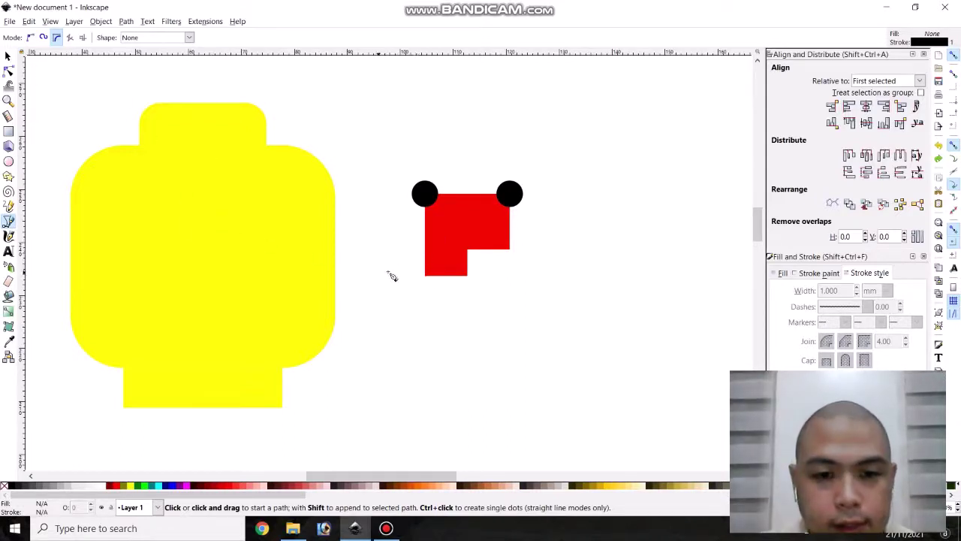
{"action": "left_click", "coordinate": [425, 249]}
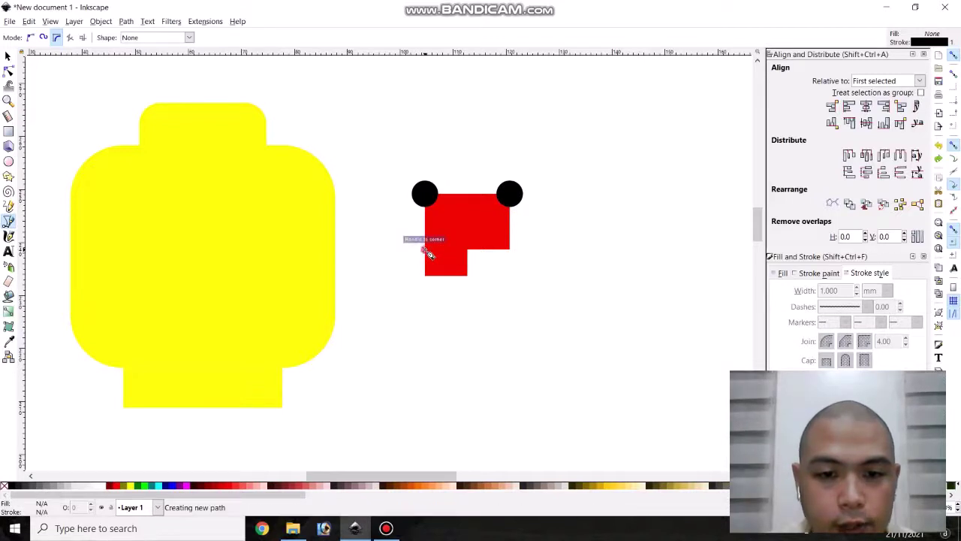
{"action": "left_click", "coordinate": [469, 276]}
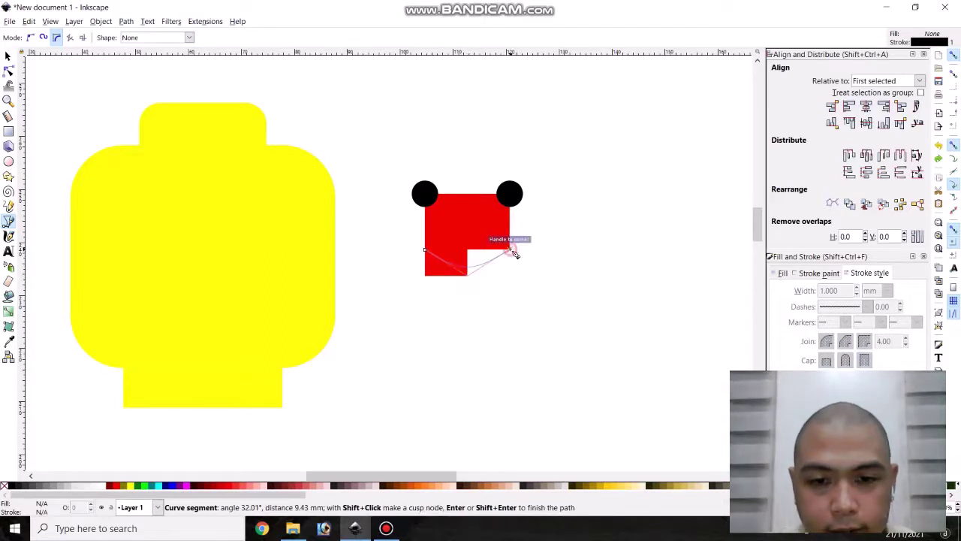
{"action": "left_click", "coordinate": [514, 250]}
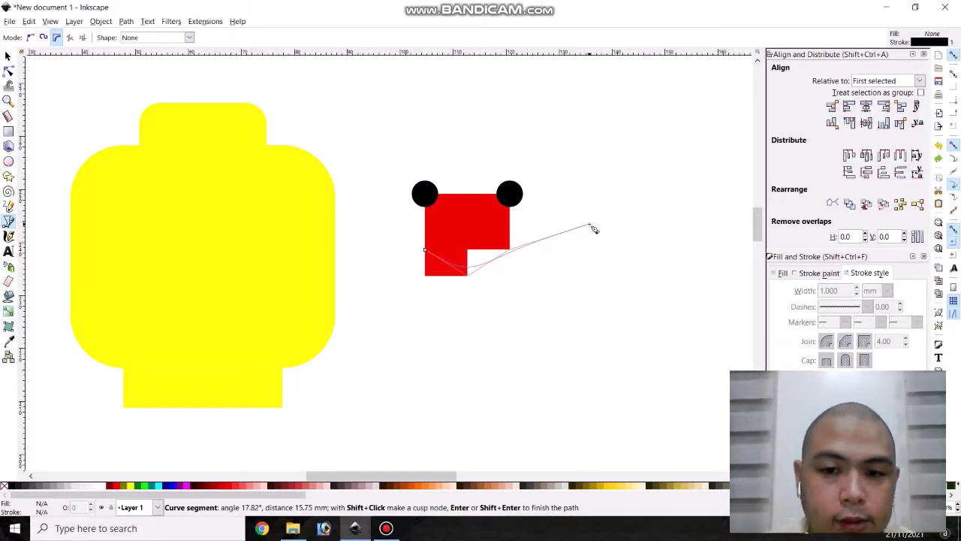
{"action": "key", "text": "Return"}
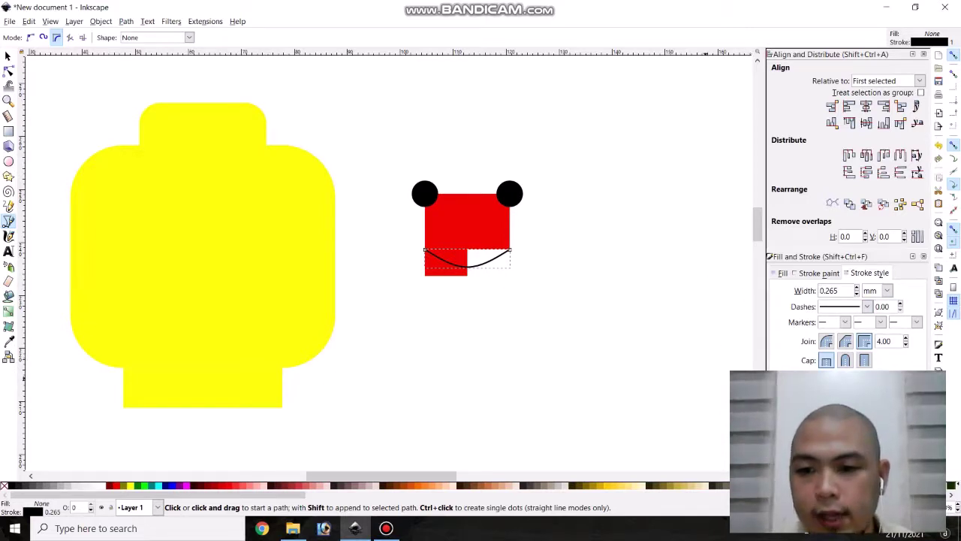
Step: Set the smile curve's stroke width to 2 mm and give it round end caps
{"action": "left_click", "coordinate": [101, 22]}
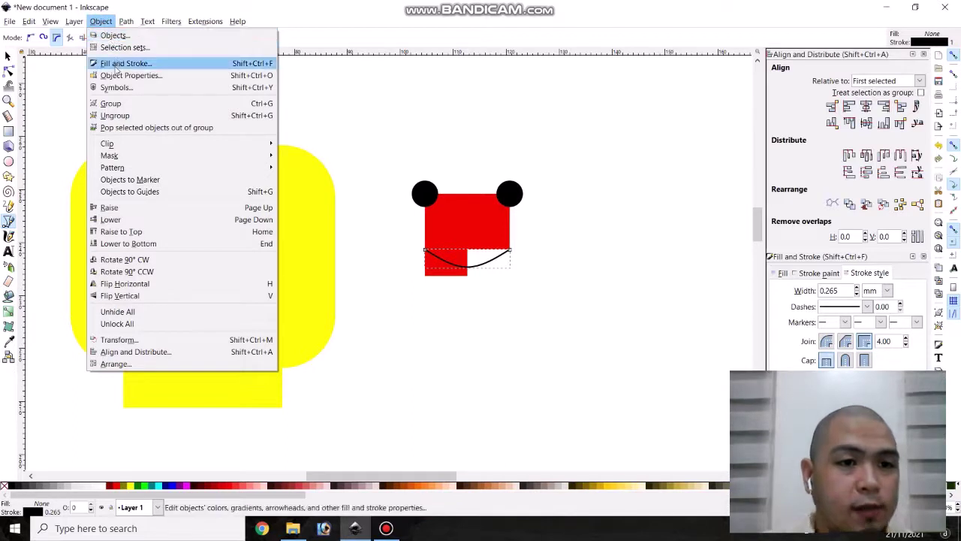
{"action": "left_click", "coordinate": [353, 21]}
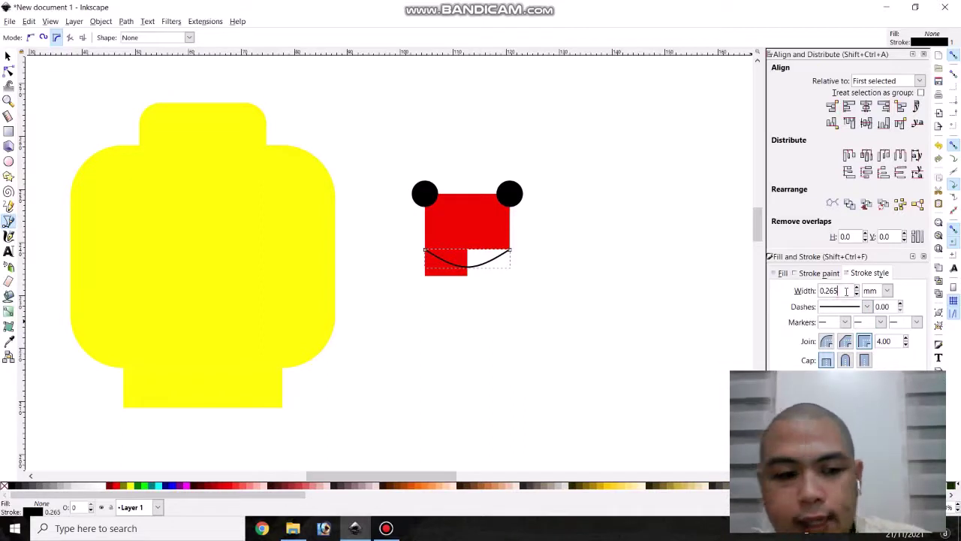
{"action": "left_click_drag", "start_coordinate": [849, 290], "coordinate": [820, 291]}
{"action": "type", "text": "1"}
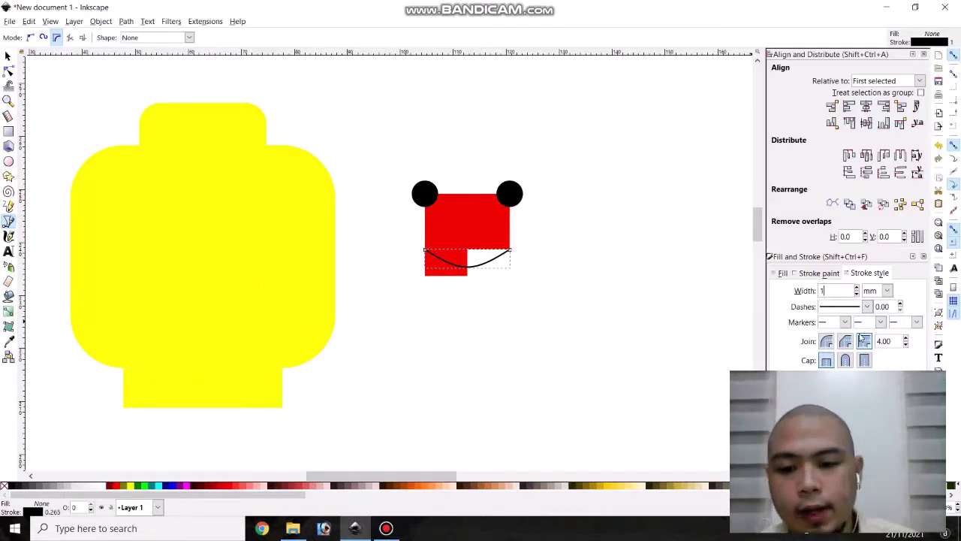
{"action": "key", "text": "BackSpace"}
{"action": "type", "text": "2"}
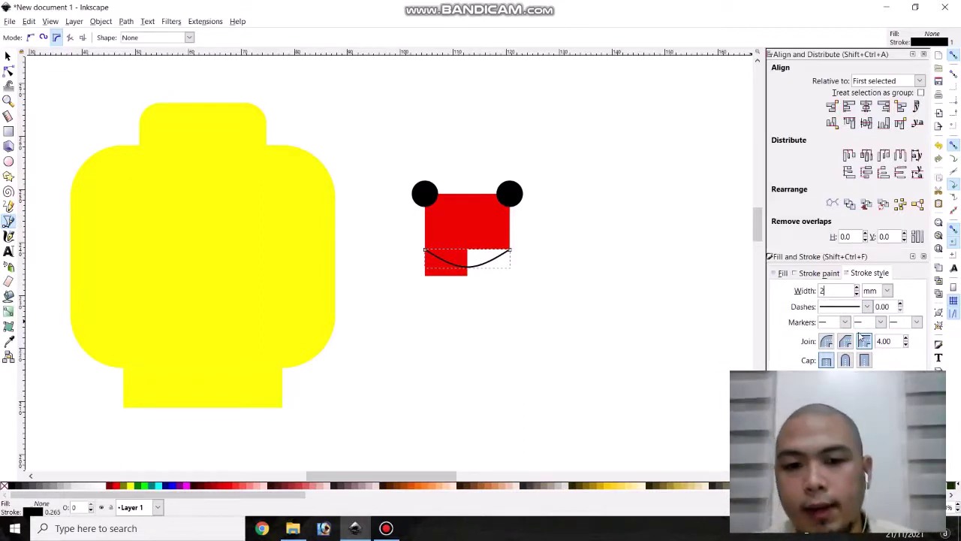
{"action": "key", "text": "Return"}
{"action": "left_click", "coordinate": [864, 340]}
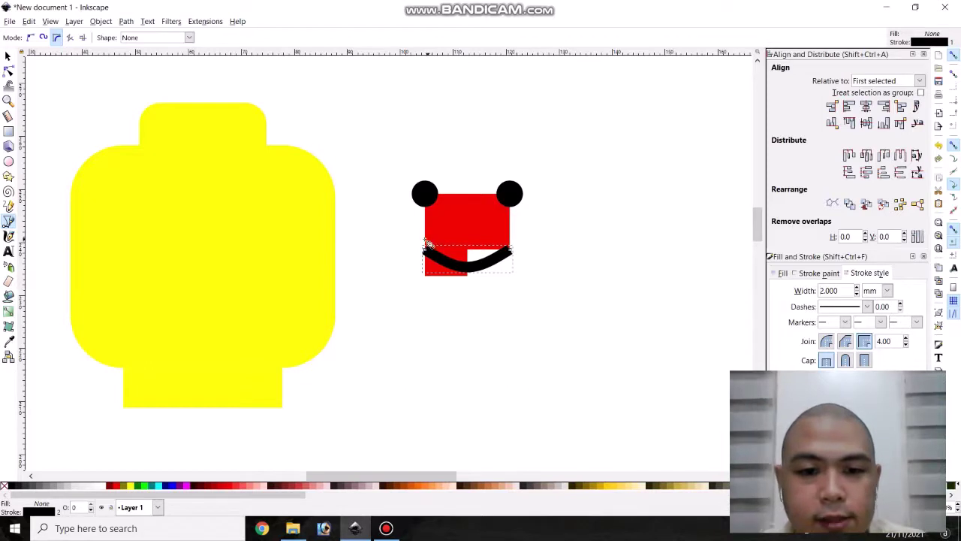
{"action": "left_click", "coordinate": [845, 362]}
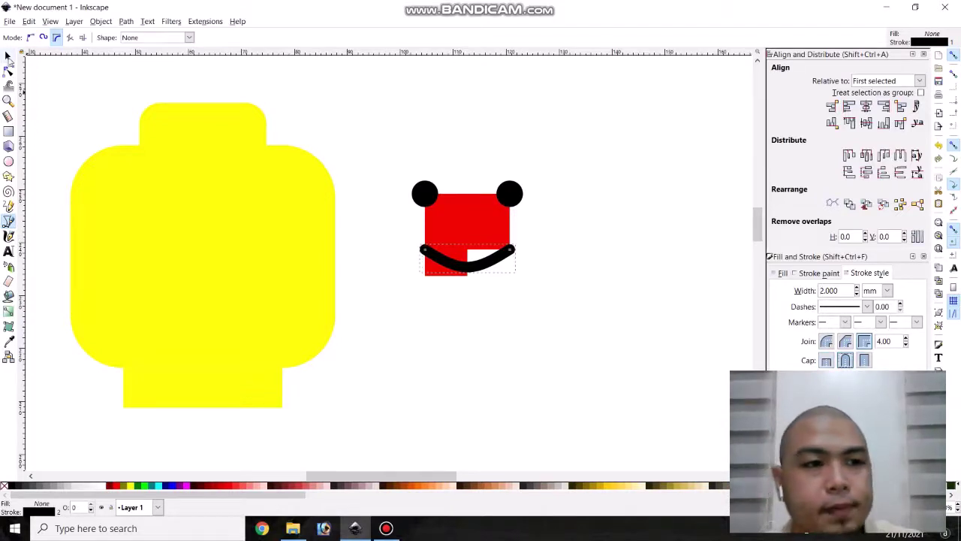
Step: Delete both red guide rectangles, keeping the black circles and the smile
{"action": "left_click", "coordinate": [8, 57]}
{"action": "left_click", "coordinate": [455, 298]}
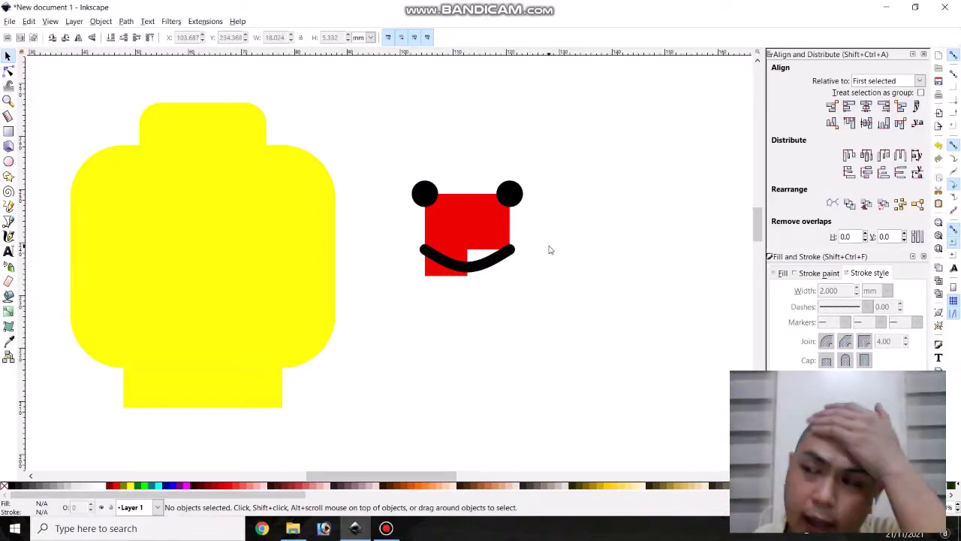
{"action": "left_click", "coordinate": [496, 233]}
{"action": "key", "text": "Delete"}
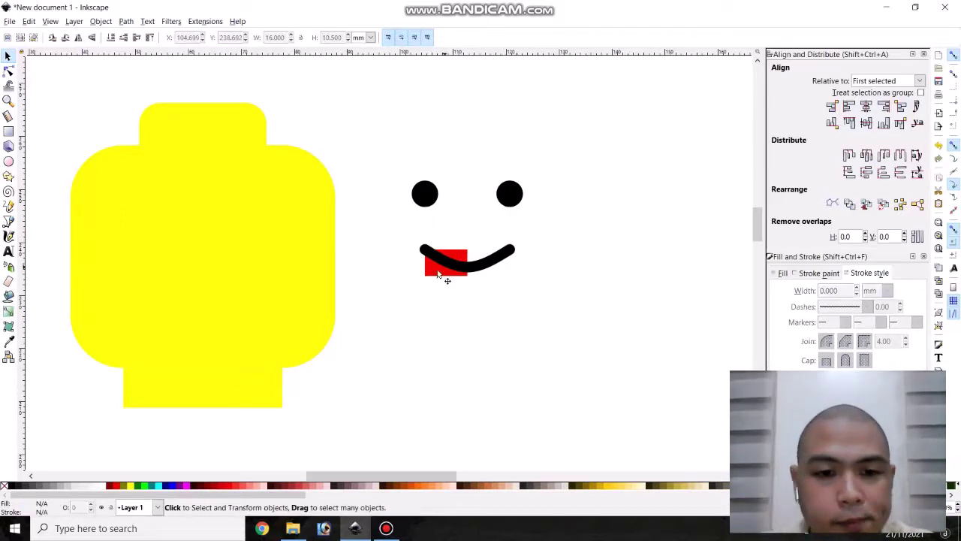
{"action": "left_click", "coordinate": [445, 269]}
{"action": "key", "text": "Delete"}
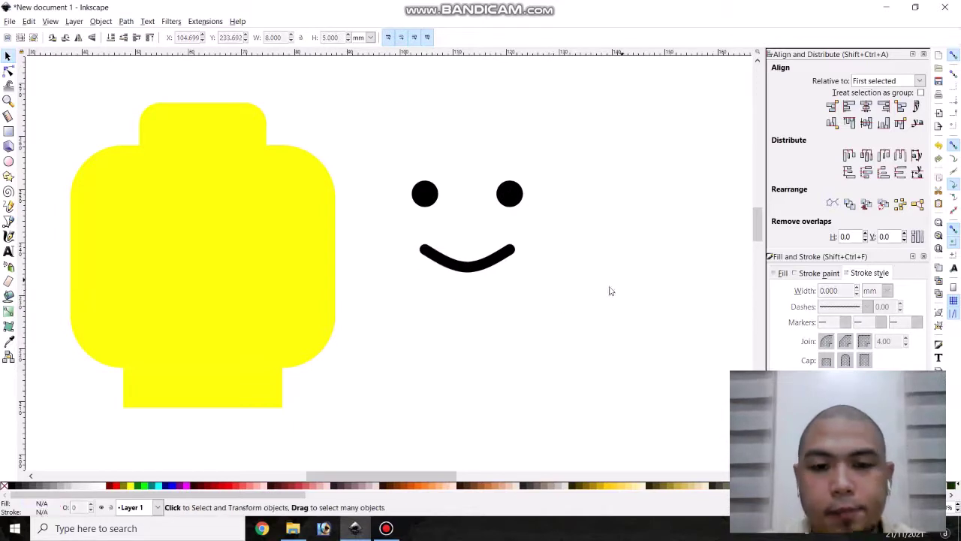
{"action": "left_click", "coordinate": [509, 195]}
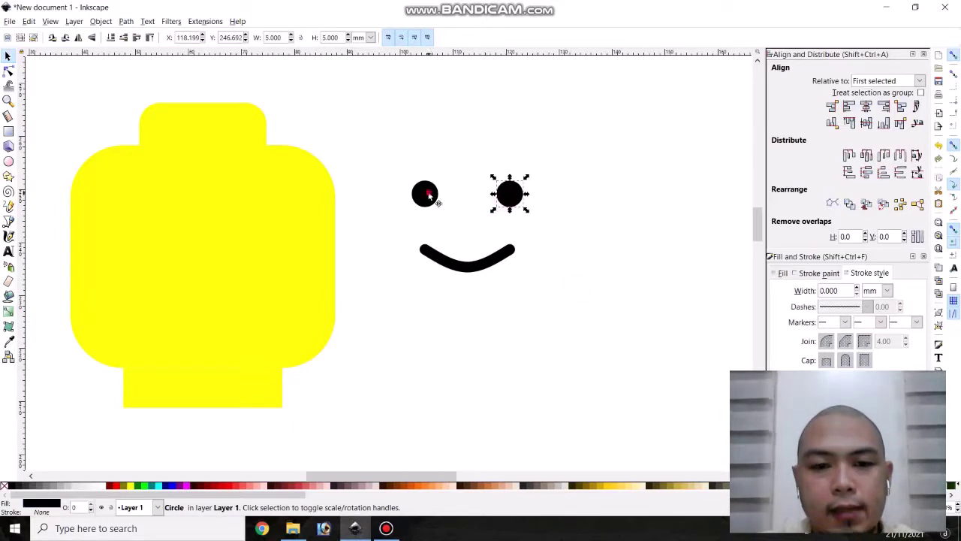
{"action": "left_click", "coordinate": [429, 197]}
{"action": "left_click", "coordinate": [457, 264]}
{"action": "left_click", "coordinate": [513, 201]}
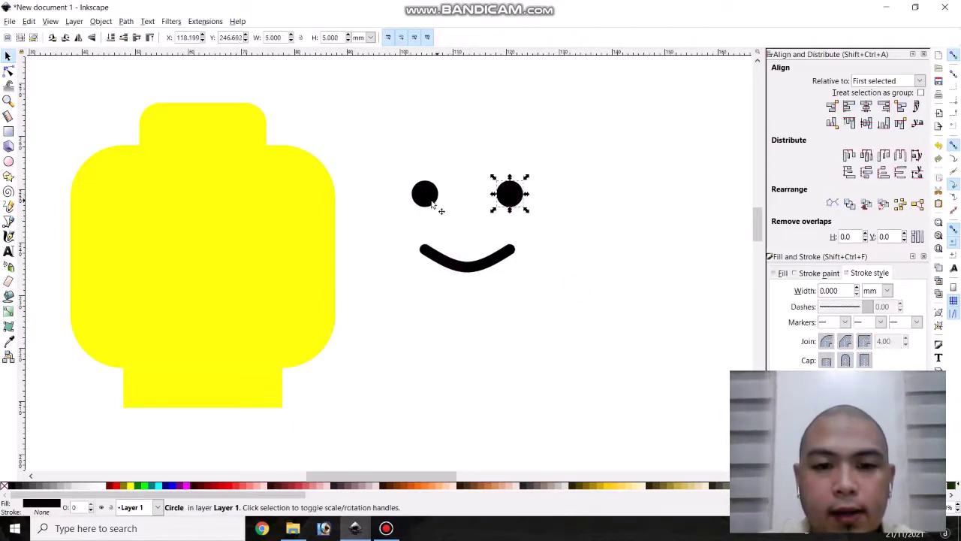
{"action": "left_click", "coordinate": [427, 198]}
{"action": "left_click", "coordinate": [458, 265]}
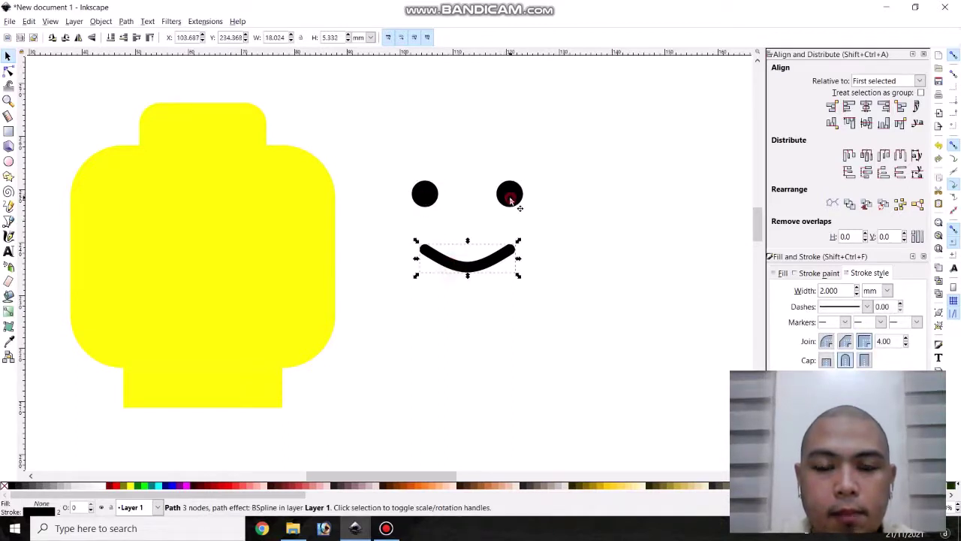
{"action": "left_click", "coordinate": [514, 198]}
{"action": "left_click", "coordinate": [495, 262]}
{"action": "left_click", "coordinate": [508, 200]}
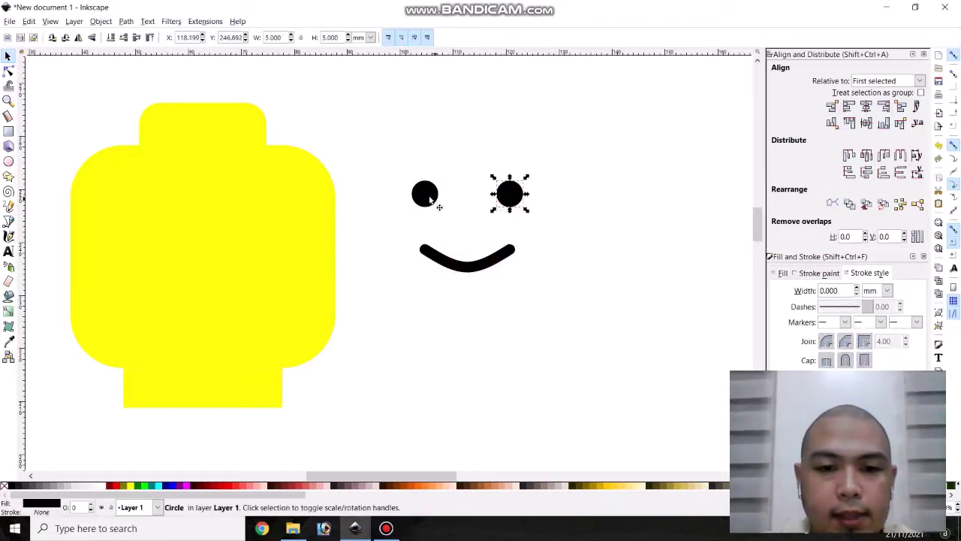
{"action": "left_click", "coordinate": [428, 197]}
{"action": "left_click", "coordinate": [462, 264]}
{"action": "left_click", "coordinate": [513, 200]}
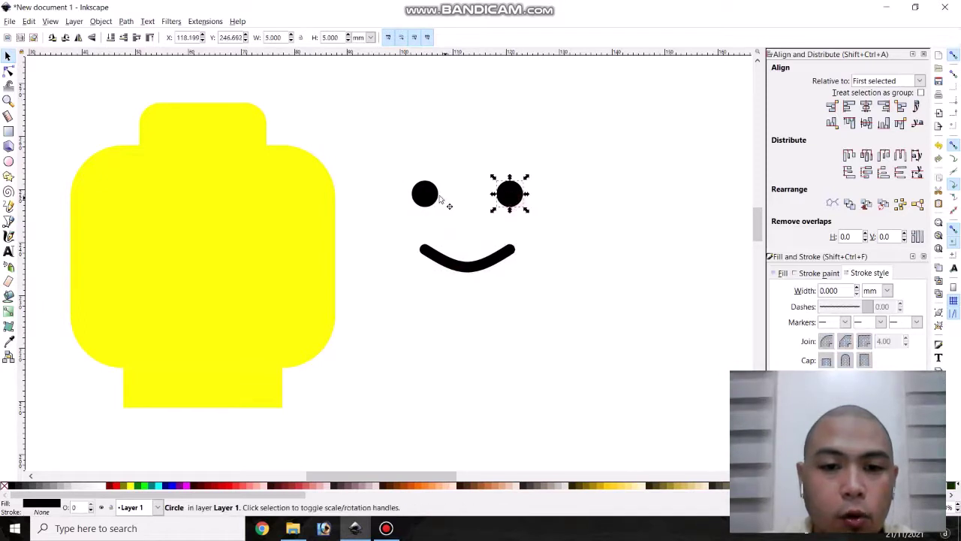
{"action": "left_click", "coordinate": [426, 197]}
{"action": "left_click", "coordinate": [457, 263]}
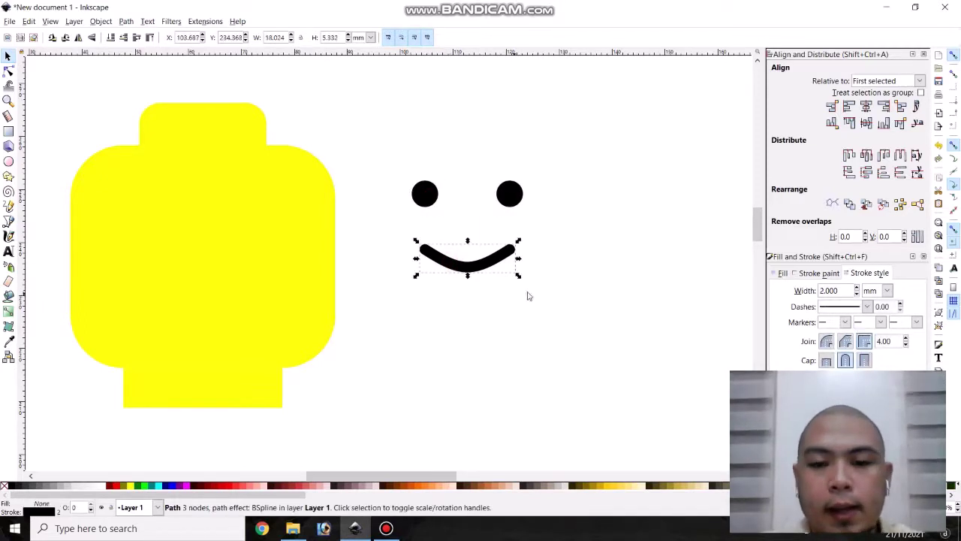
Step: Select the two black circles and the smile, group them, and deselect
{"action": "left_click", "coordinate": [560, 322]}
{"action": "left_click_drag", "start_coordinate": [560, 322], "coordinate": [381, 170]}
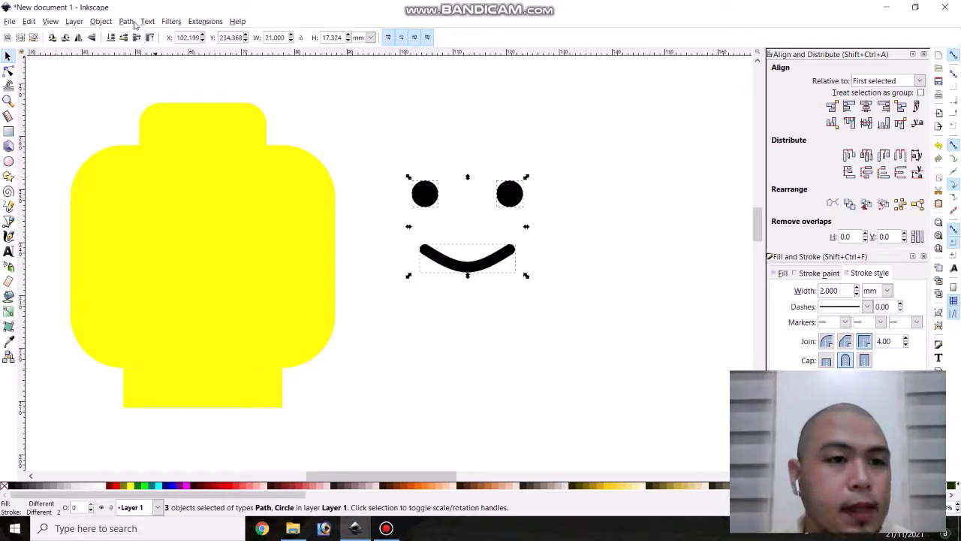
{"action": "left_click", "coordinate": [100, 21]}
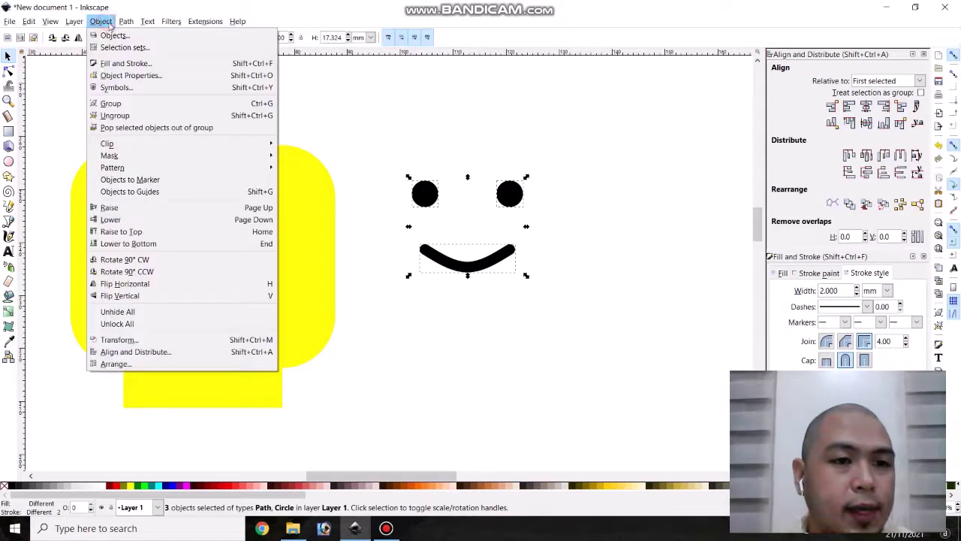
{"action": "left_click", "coordinate": [110, 101]}
{"action": "left_click", "coordinate": [544, 323]}
Step: Move the grouped eyes and smile as one object up and left, closer to the yellow head
{"action": "left_click", "coordinate": [521, 204]}
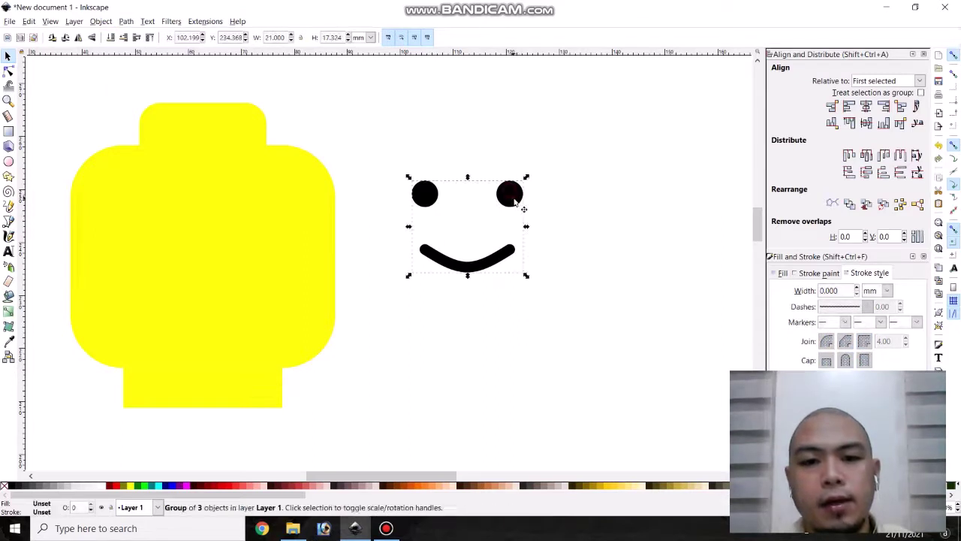
{"action": "mouse_move", "coordinate": [522, 204]}
{"action": "left_mouse_down"}
{"action": "mouse_move", "coordinate": [543, 129]}
{"action": "mouse_move", "coordinate": [594, 255]}
{"action": "mouse_move", "coordinate": [492, 157]}
{"action": "mouse_move", "coordinate": [558, 303]}
{"action": "mouse_move", "coordinate": [594, 123]}
{"action": "mouse_move", "coordinate": [468, 182]}
{"action": "mouse_move", "coordinate": [502, 206]}
{"action": "mouse_move", "coordinate": [566, 223]}
{"action": "mouse_move", "coordinate": [588, 163]}
{"action": "mouse_move", "coordinate": [499, 217]}
{"action": "mouse_move", "coordinate": [515, 203]}
{"action": "mouse_move", "coordinate": [509, 216]}
{"action": "left_mouse_up"}
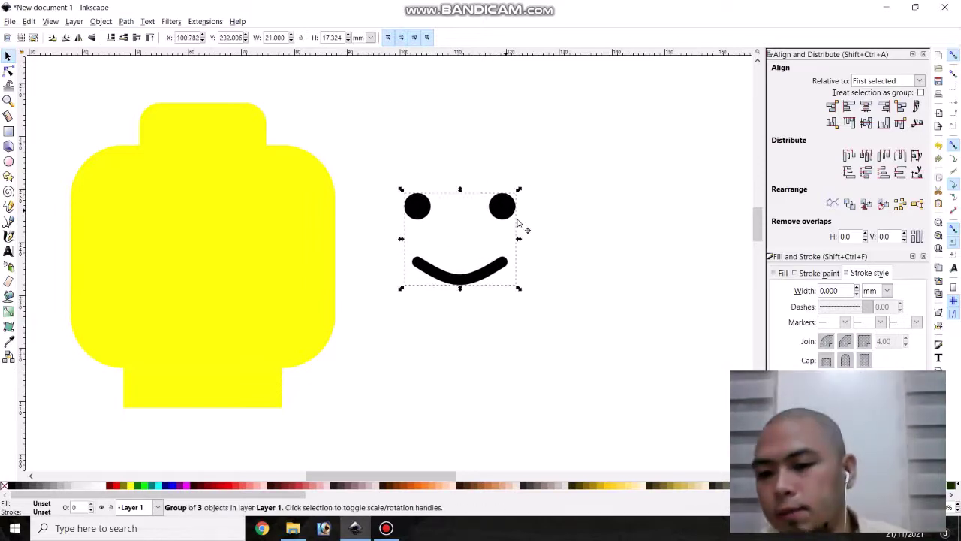
{"action": "left_click", "coordinate": [615, 273]}
{"action": "left_click", "coordinate": [518, 217]}
{"action": "left_click", "coordinate": [606, 253]}
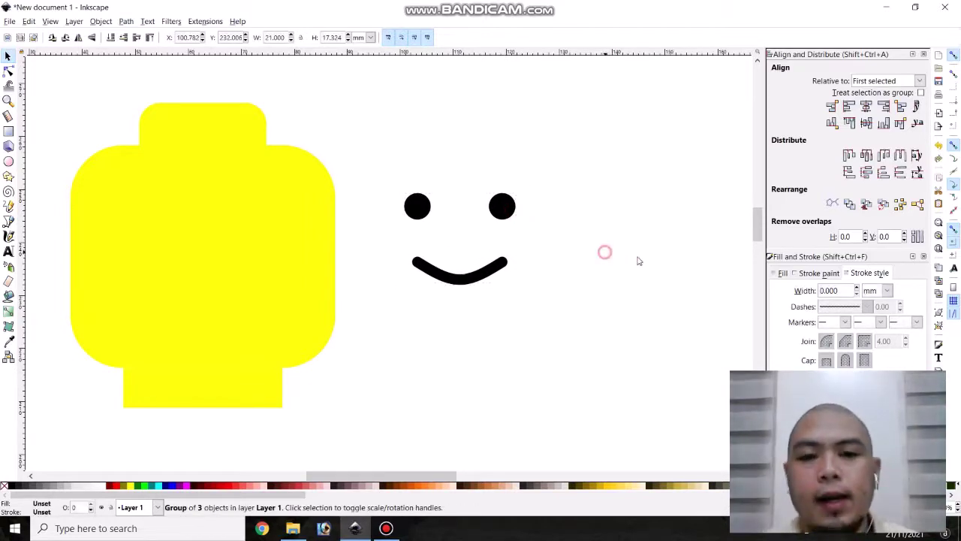
{"action": "left_click_drag", "start_coordinate": [502, 213], "coordinate": [488, 187]}
{"action": "left_click", "coordinate": [504, 294]}
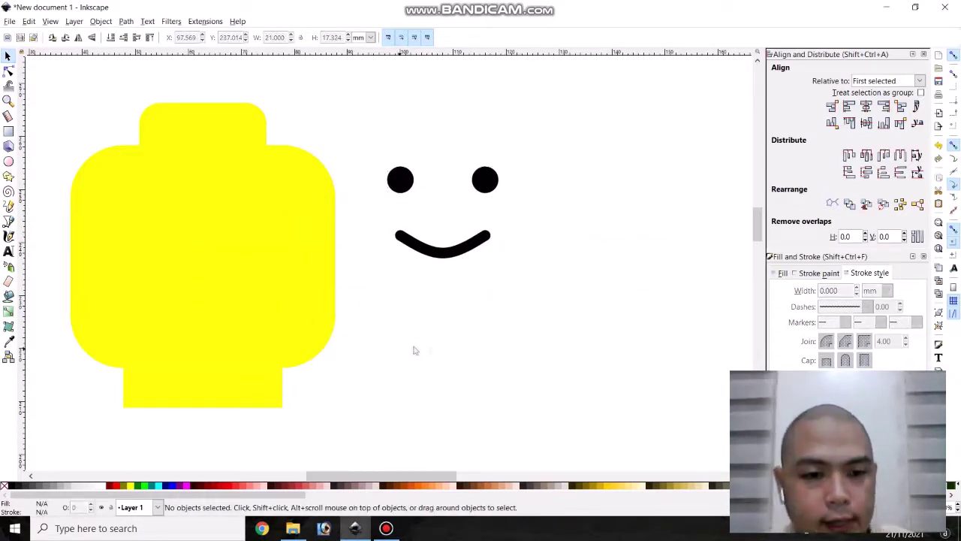
Step: Centre the face group horizontally and vertically on the large yellow rounded rectangle, relative to the first selected object, and deselect
{"action": "left_click", "coordinate": [278, 301]}
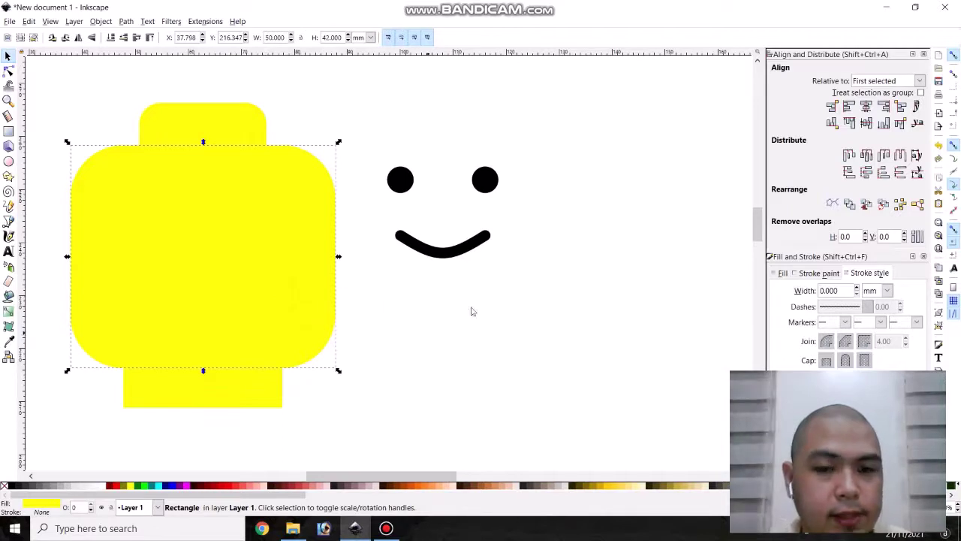
{"action": "left_click", "coordinate": [496, 200], "text": "shift"}
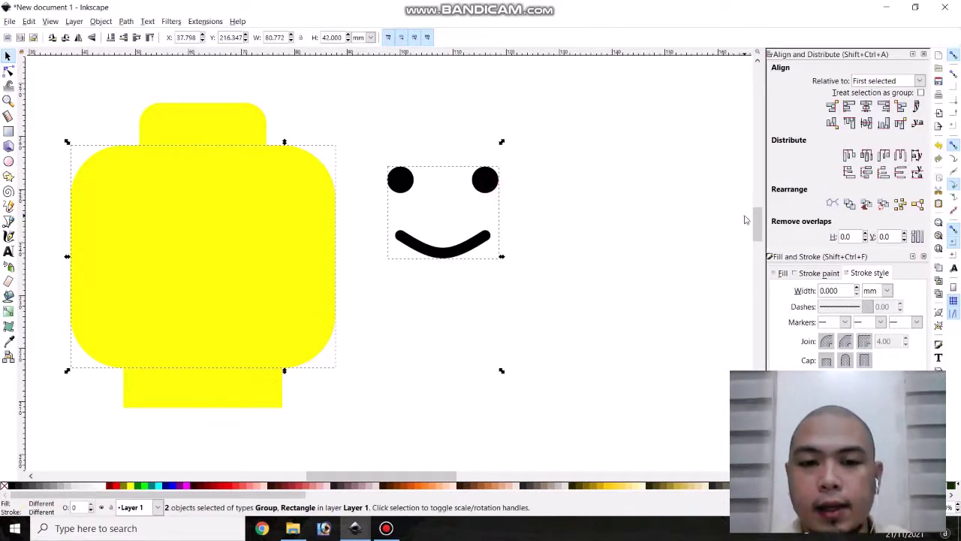
{"action": "left_click", "coordinate": [866, 107]}
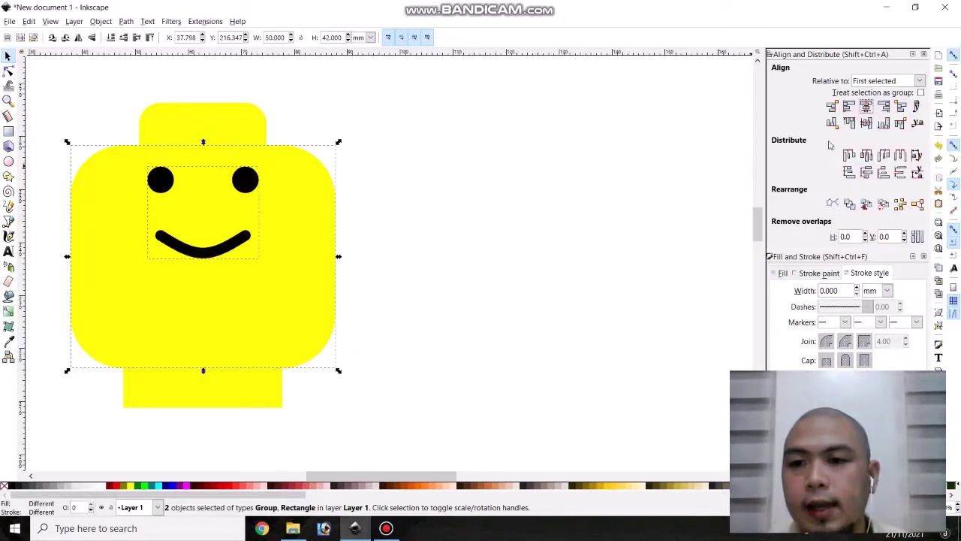
{"action": "left_click", "coordinate": [867, 123]}
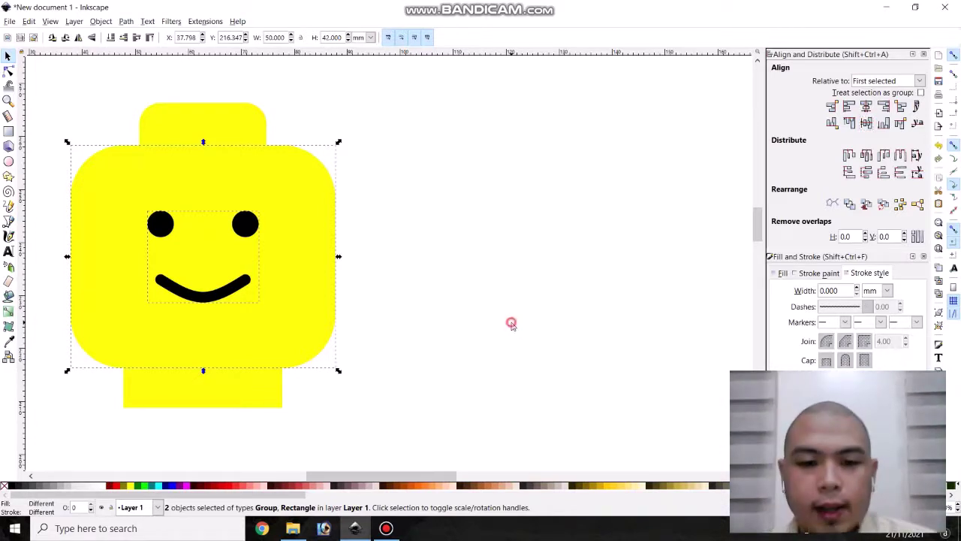
{"action": "left_click", "coordinate": [514, 328]}
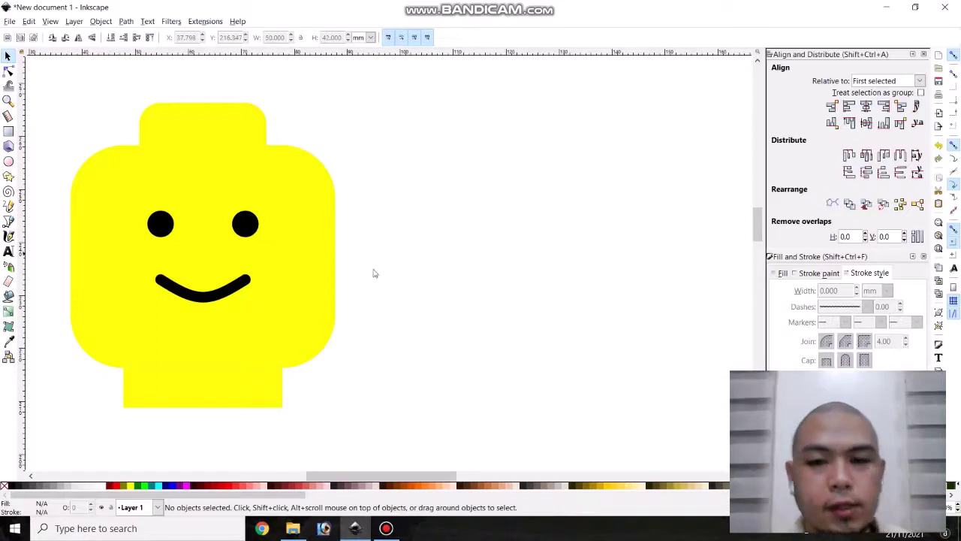
Step: Lower the grouped face on the head by setting its Y position to 223.685 mm, and deselect
{"action": "left_click", "coordinate": [246, 224]}
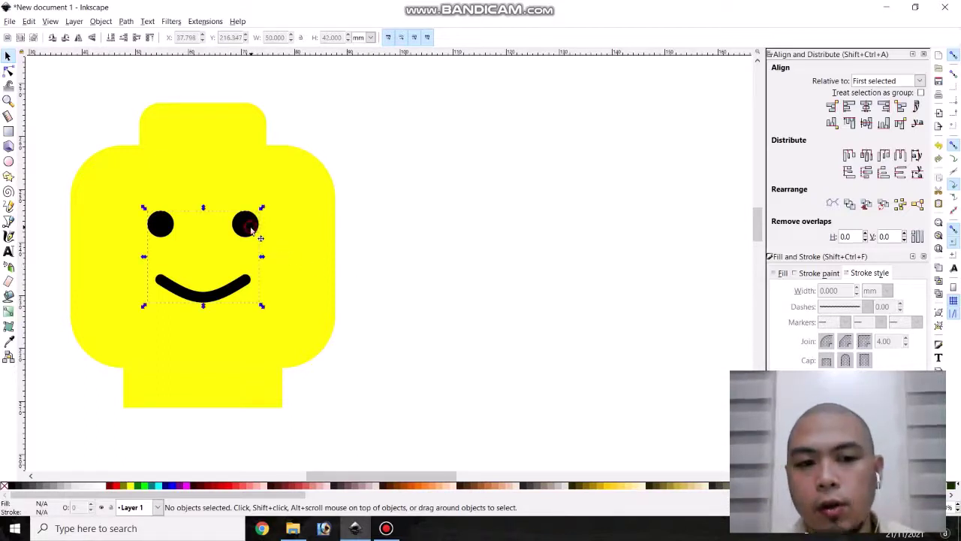
{"action": "left_click", "coordinate": [411, 265]}
{"action": "left_click", "coordinate": [257, 229]}
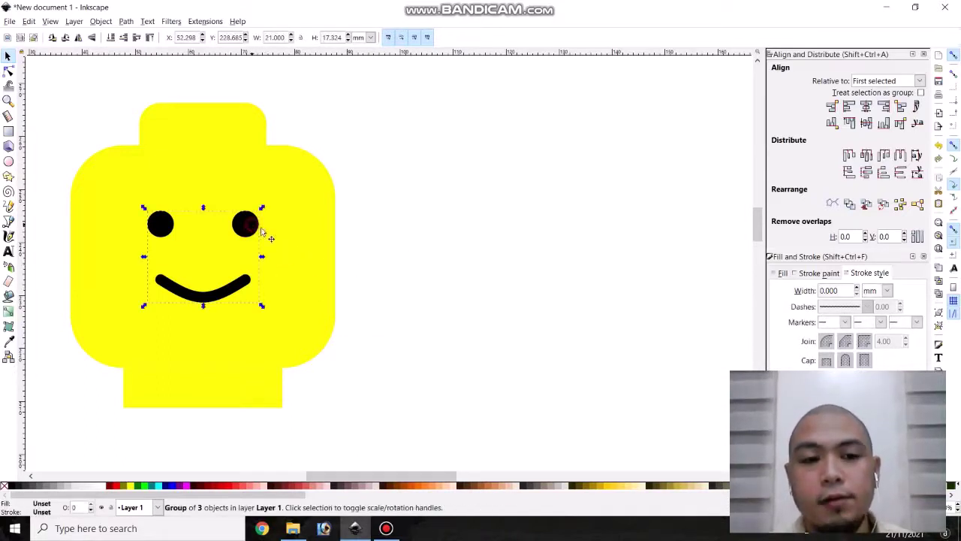
{"action": "left_click", "coordinate": [451, 265]}
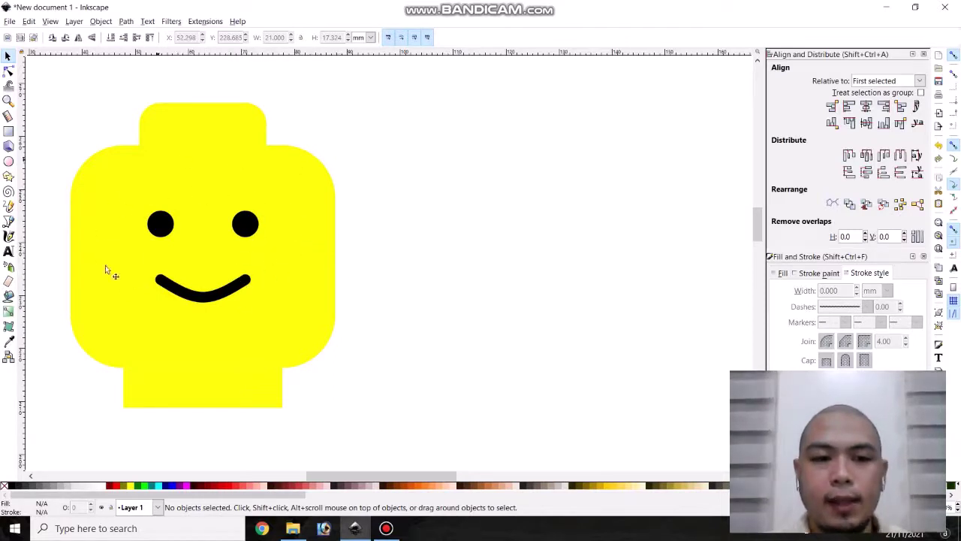
{"action": "left_click", "coordinate": [248, 232]}
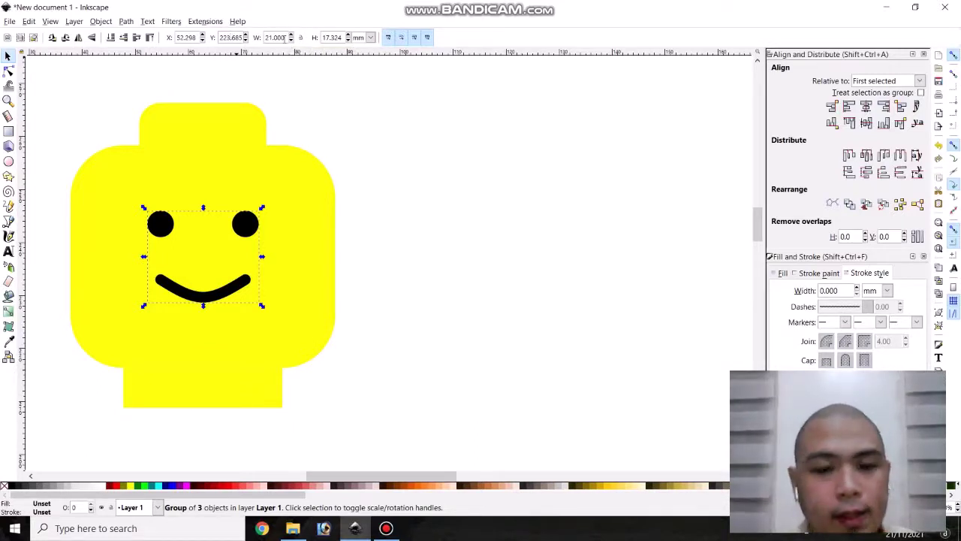
{"action": "key", "text": "Return"}
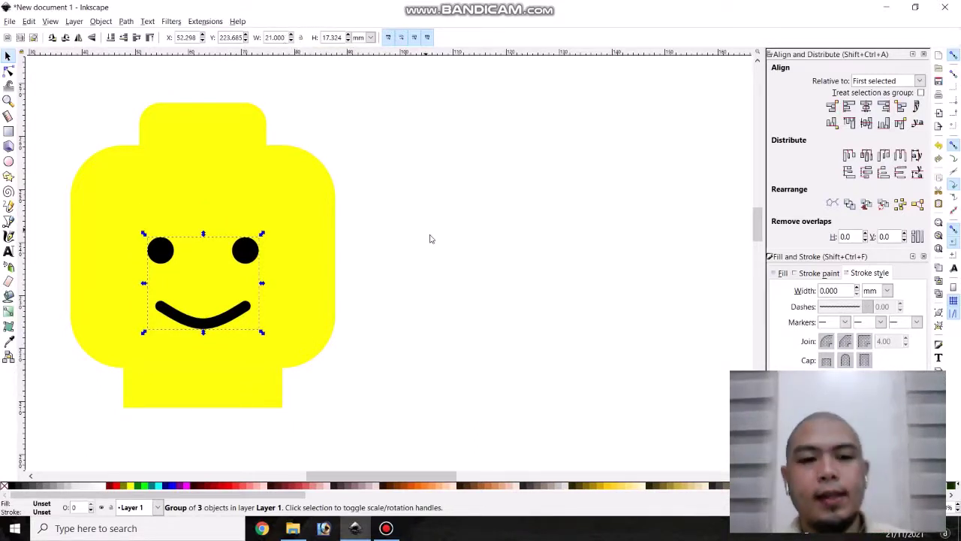
{"action": "left_click", "coordinate": [430, 260]}
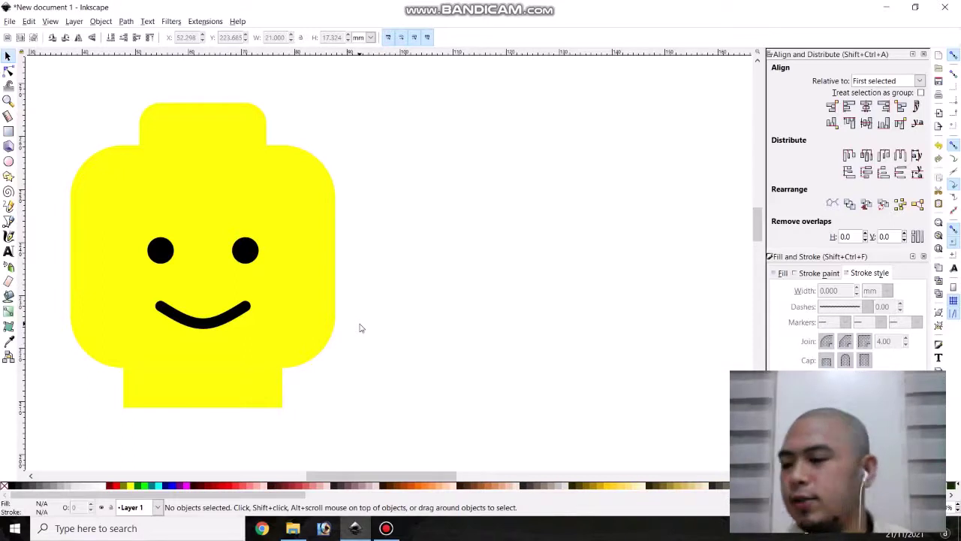
{"action": "left_click", "coordinate": [430, 293]}
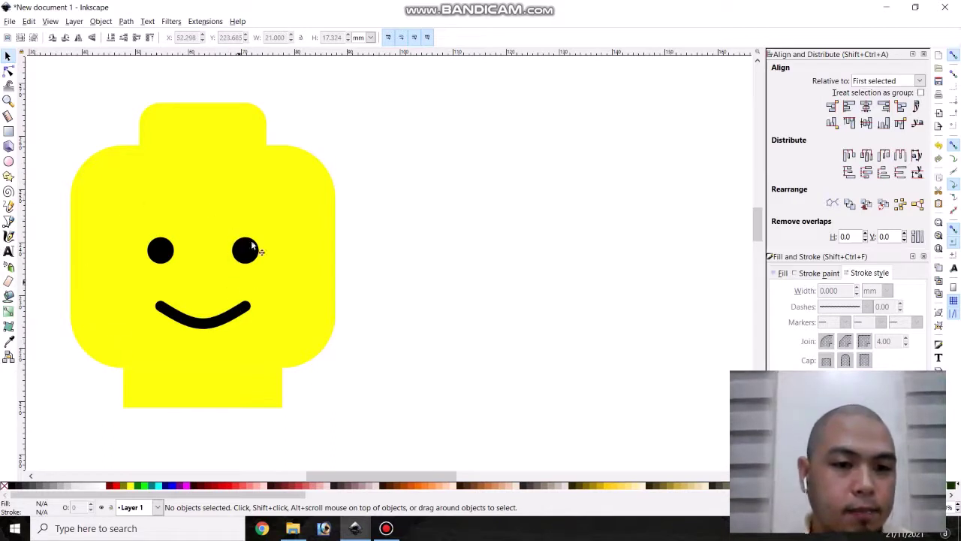
Step: Copy the large yellow rounded rectangle, place the copy to the right of the head, and fill it with olive
{"action": "left_click", "coordinate": [310, 222]}
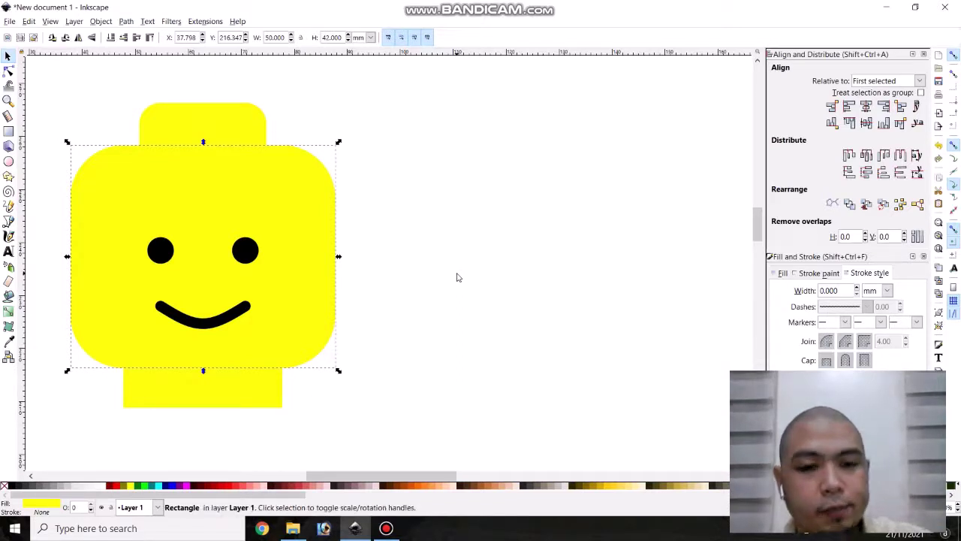
{"action": "key", "text": "ctrl+v"}
{"action": "left_click_drag", "start_coordinate": [397, 269], "coordinate": [465, 201]}
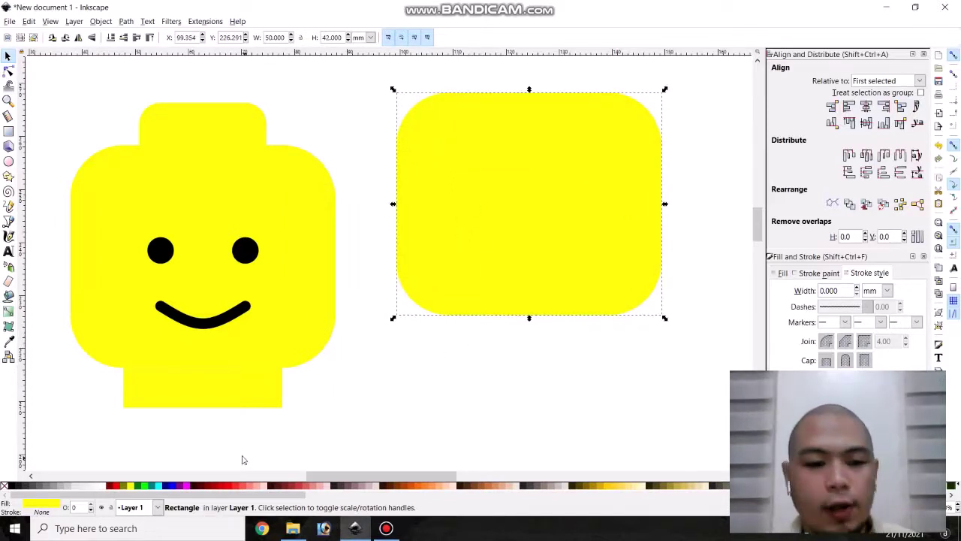
{"action": "left_click", "coordinate": [126, 487]}
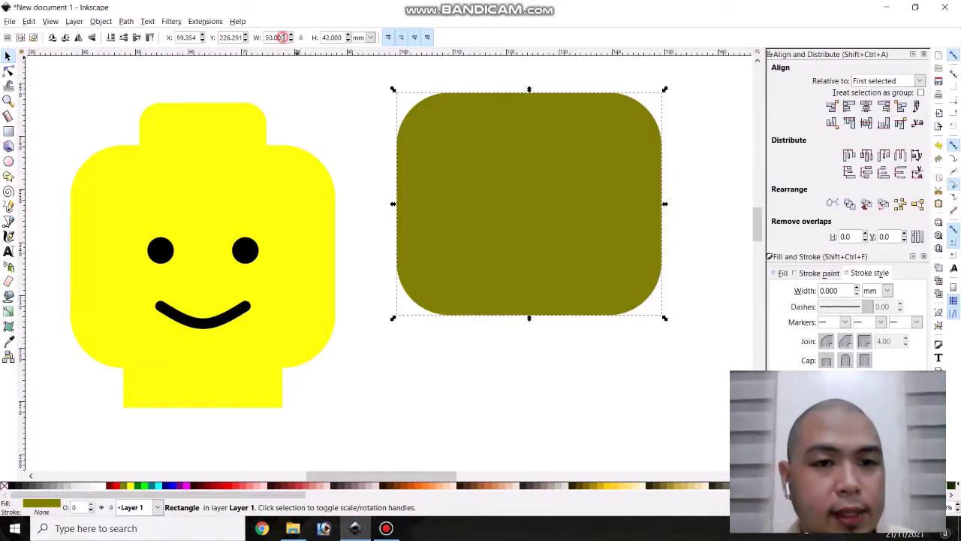
Step: Resize the olive rounded rectangle to 48 mm wide and 40 mm high, and deselect
{"action": "left_click_drag", "start_coordinate": [282, 38], "coordinate": [263, 38]}
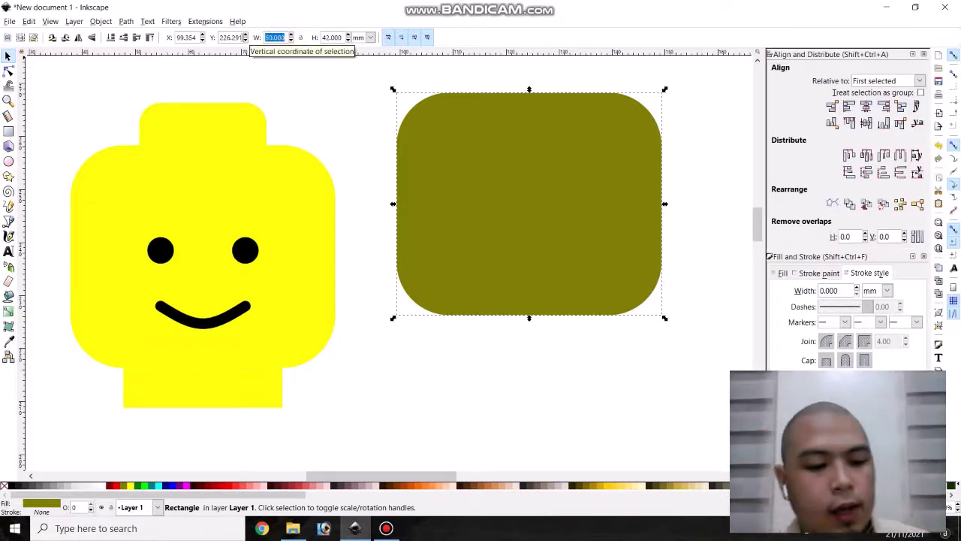
{"action": "type", "text": "48"}
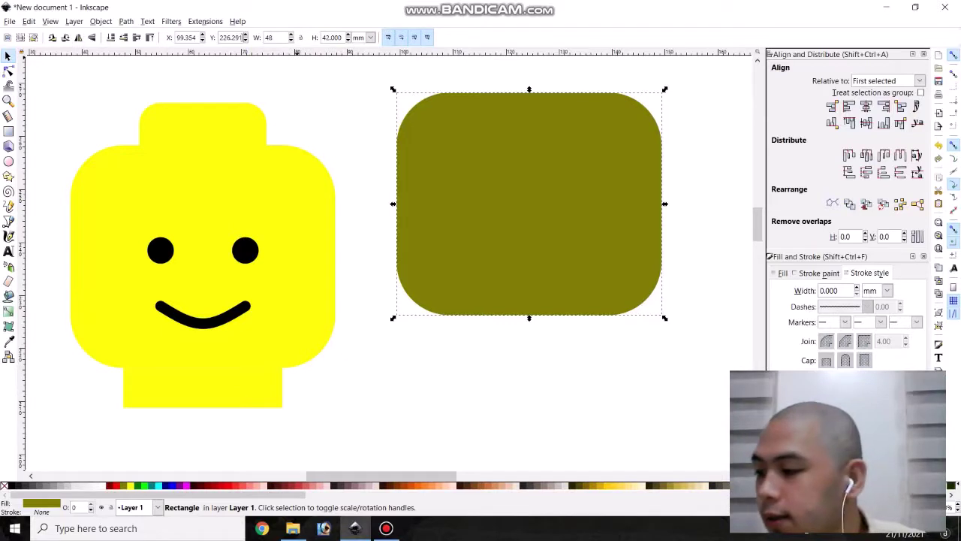
{"action": "key", "text": "Tab"}
{"action": "type", "text": "40"}
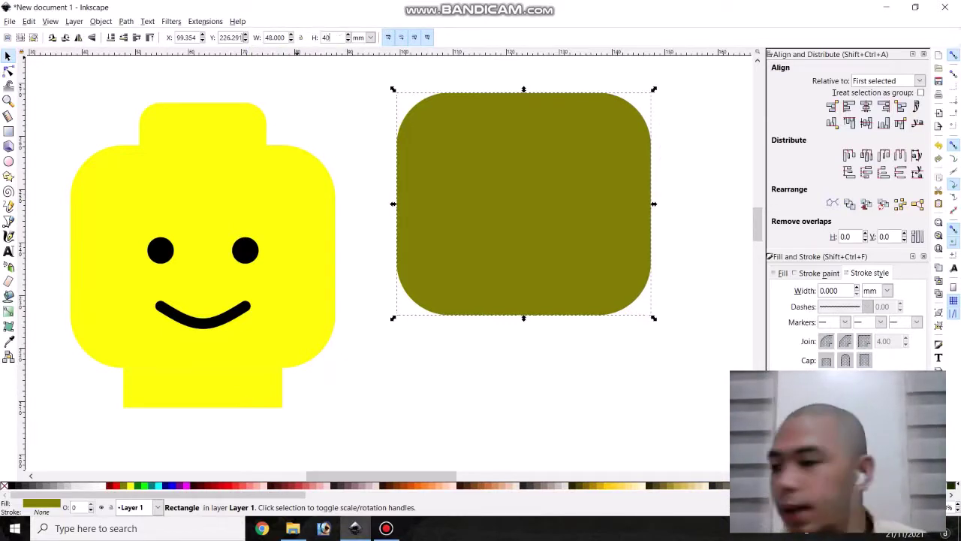
{"action": "key", "text": "Return"}
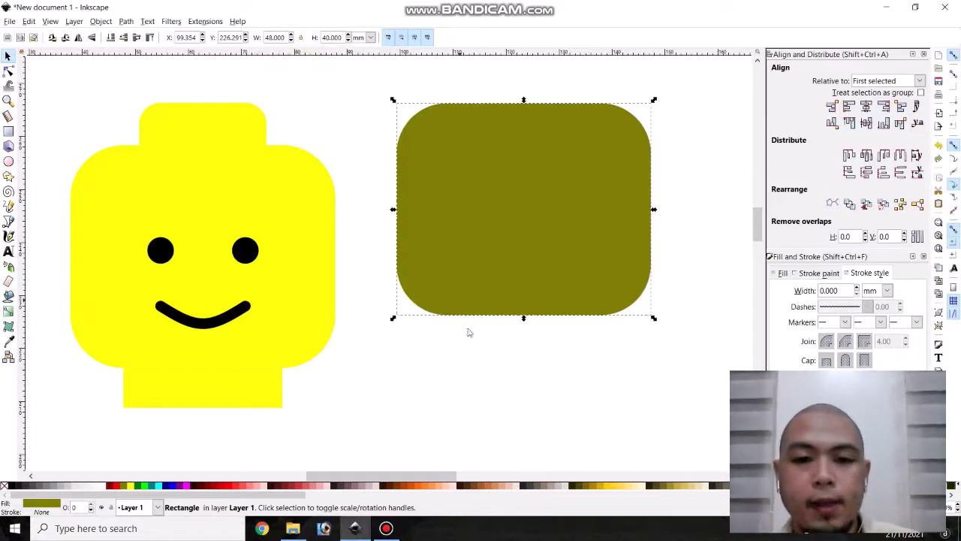
{"action": "left_click", "coordinate": [478, 352]}
Step: Make a copy of the olive rounded rectangle, fill it with red, and place it overlapping the olive one's lower part
{"action": "left_click_drag", "start_coordinate": [547, 277], "coordinate": [525, 288]}
{"action": "key", "text": "ctrl+v"}
{"action": "left_click", "coordinate": [117, 486]}
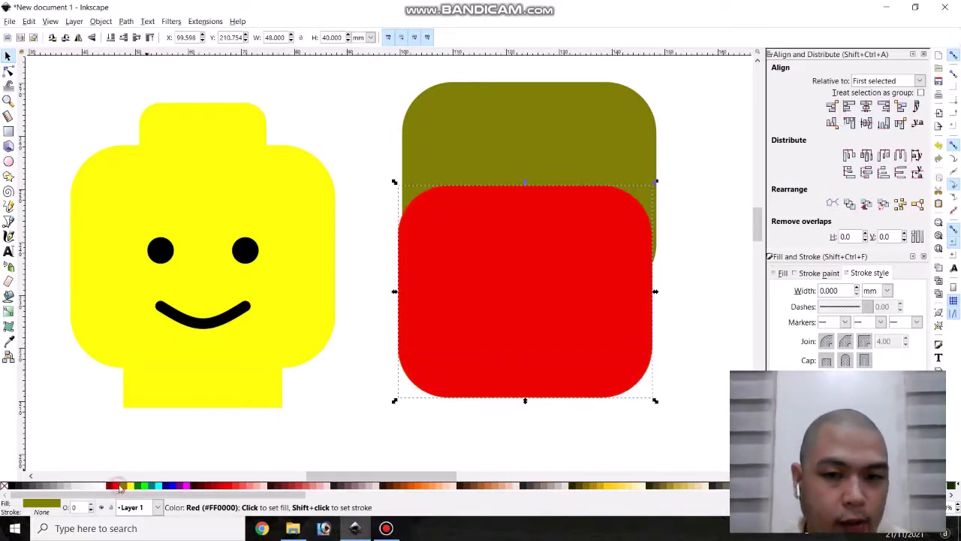
{"action": "mouse_move", "coordinate": [495, 329]}
{"action": "left_mouse_down"}
{"action": "mouse_move", "coordinate": [504, 318]}
{"action": "mouse_move", "coordinate": [489, 320]}
{"action": "left_mouse_up"}
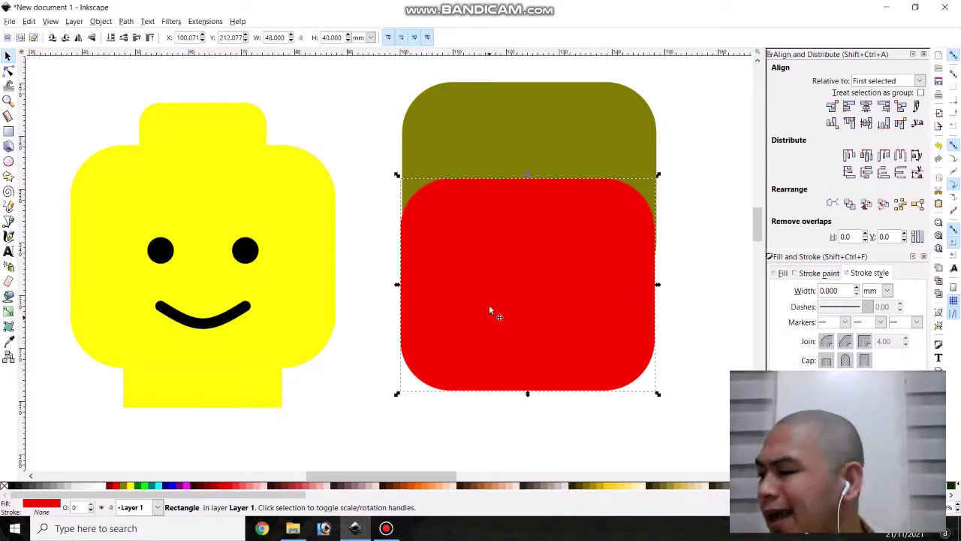
Step: Resize the red rounded rectangle to 40 mm wide and 42 mm high
{"action": "triple_click", "coordinate": [278, 37]}
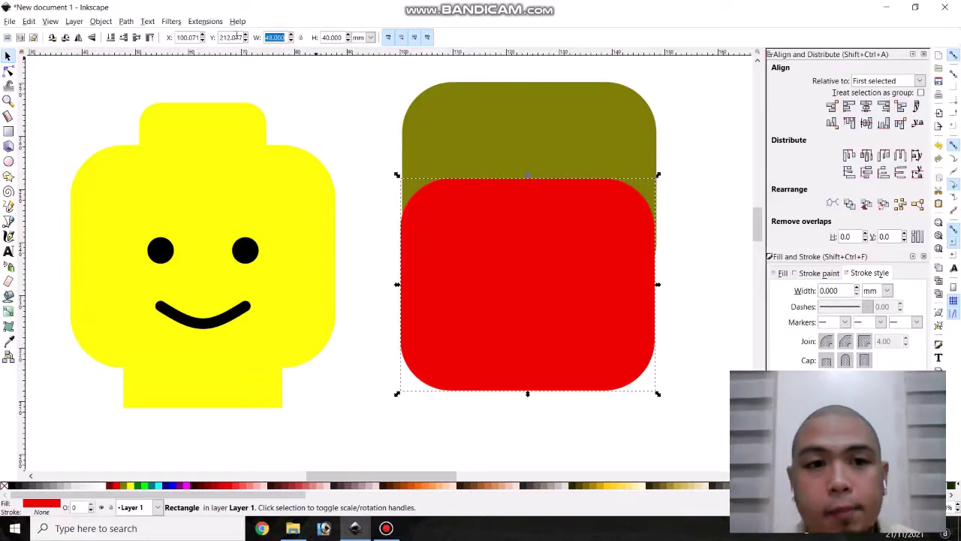
{"action": "type", "text": "40"}
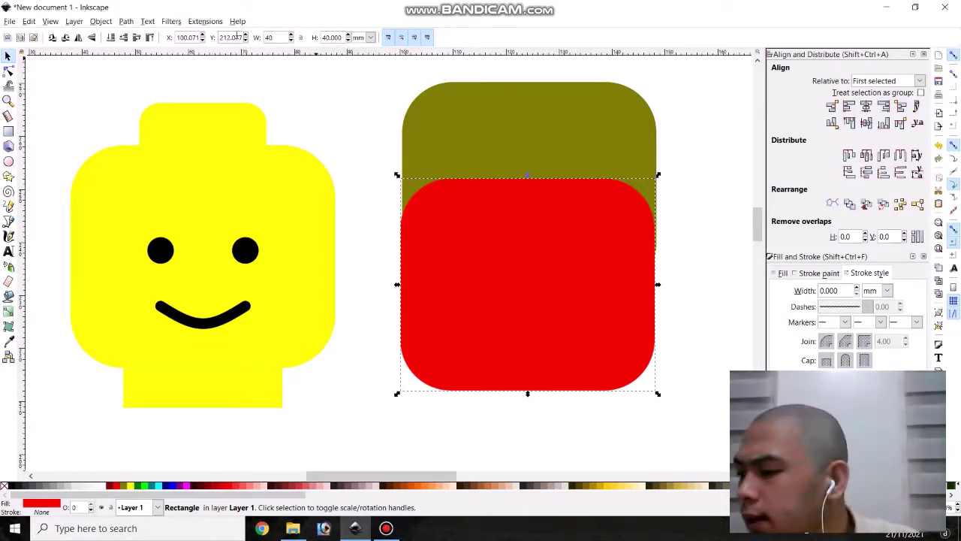
{"action": "key", "text": "Tab"}
{"action": "type", "text": "43"}
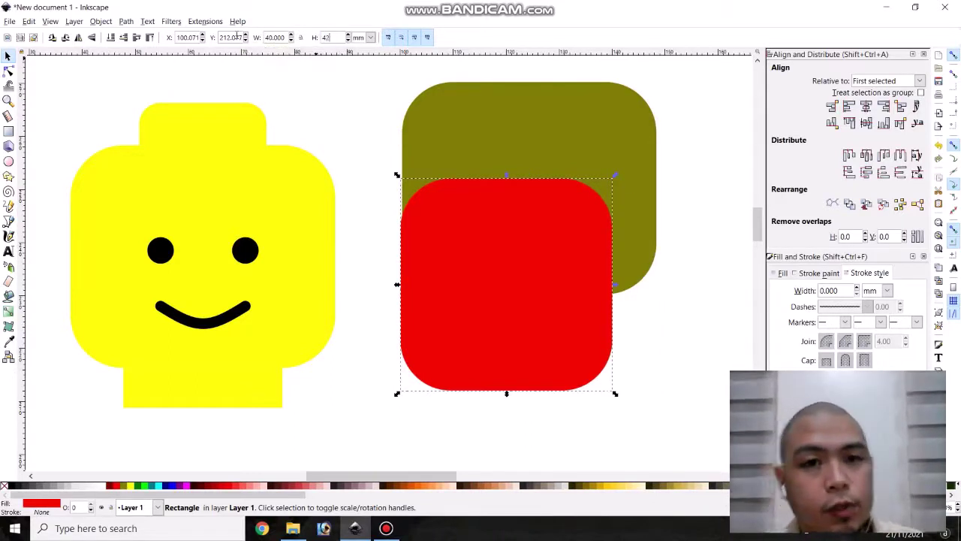
{"action": "key", "text": "Return"}
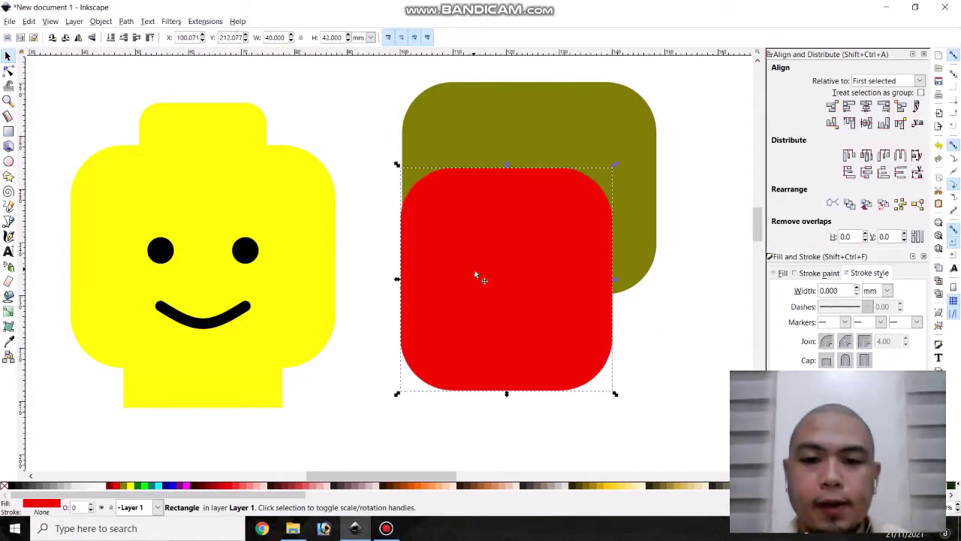
Step: Centre the red rounded rectangle horizontally and vertically on the olive one, relative to the first selected object, and deselect
{"action": "left_click_drag", "start_coordinate": [476, 272], "coordinate": [490, 332]}
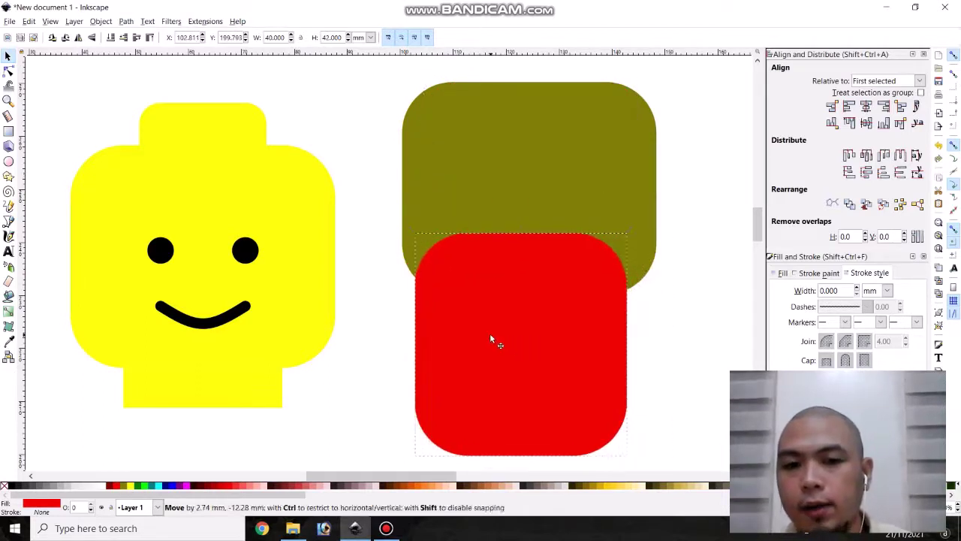
{"action": "left_click", "coordinate": [658, 293]}
{"action": "left_click", "coordinate": [620, 224]}
{"action": "left_click", "coordinate": [574, 355], "text": "shift"}
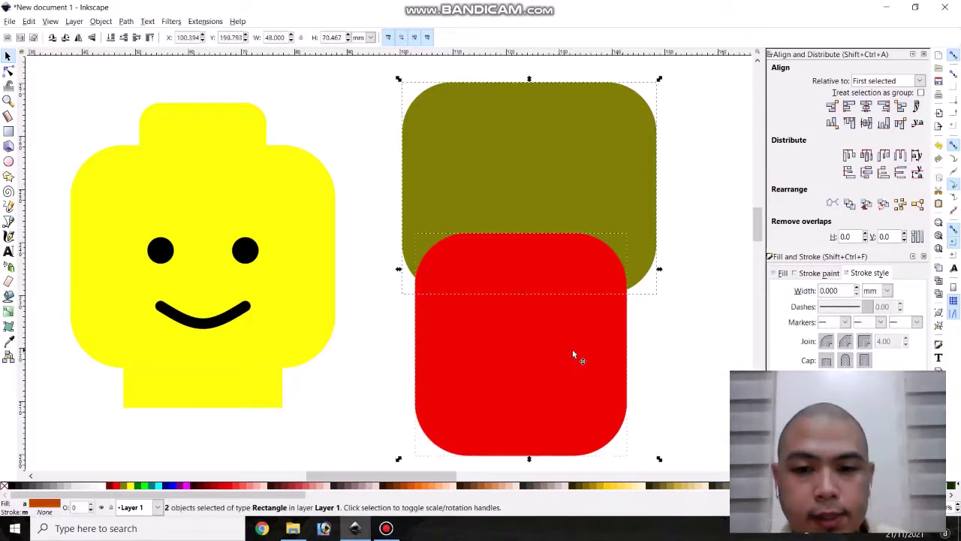
{"action": "left_click", "coordinate": [866, 106]}
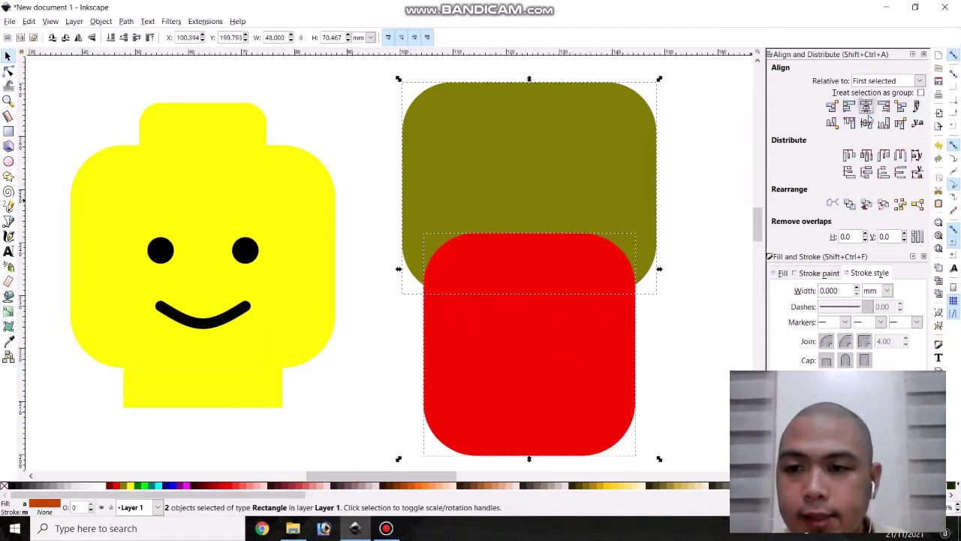
{"action": "left_click", "coordinate": [867, 123]}
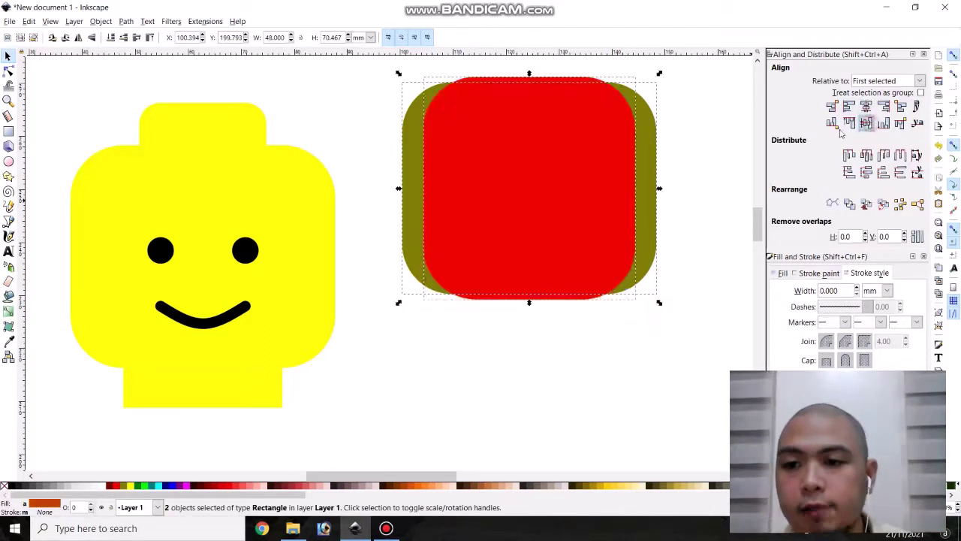
{"action": "left_click", "coordinate": [602, 374]}
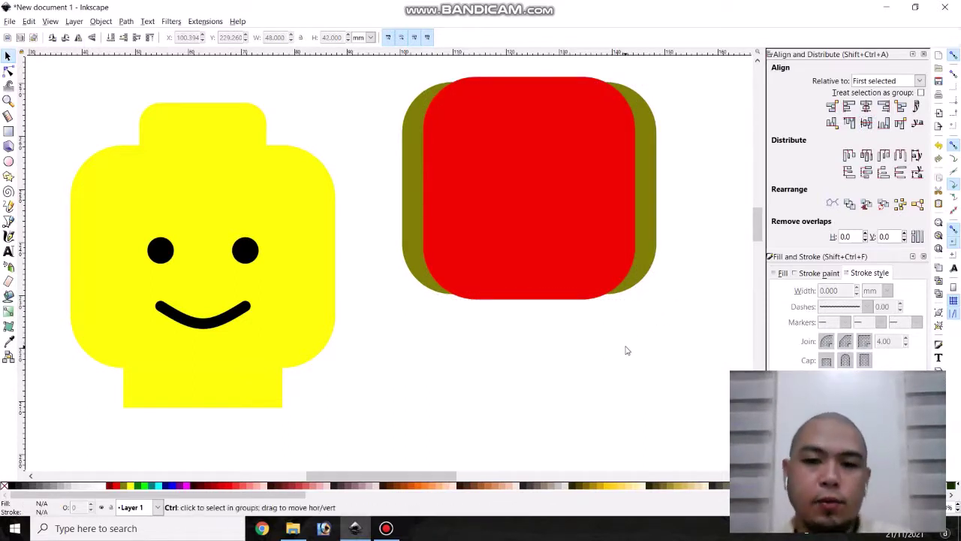
Step: Subtract the red rounded rectangle from the olive one with the Difference path operation, leaving two curved side strips
{"action": "scroll", "coordinate": [630, 352], "scroll_direction": "up", "scroll_amount": 1, "text": "ctrl"}
{"action": "scroll", "coordinate": [521, 202], "scroll_direction": "up", "scroll_amount": 4}
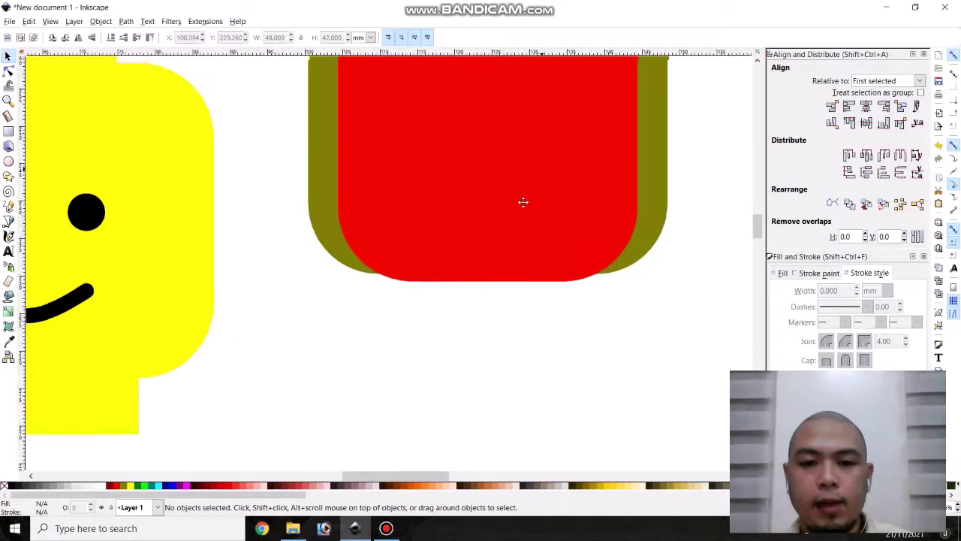
{"action": "scroll", "coordinate": [503, 256], "scroll_direction": "right", "scroll_amount": 2}
{"action": "scroll", "coordinate": [495, 289], "scroll_direction": "up", "scroll_amount": 1}
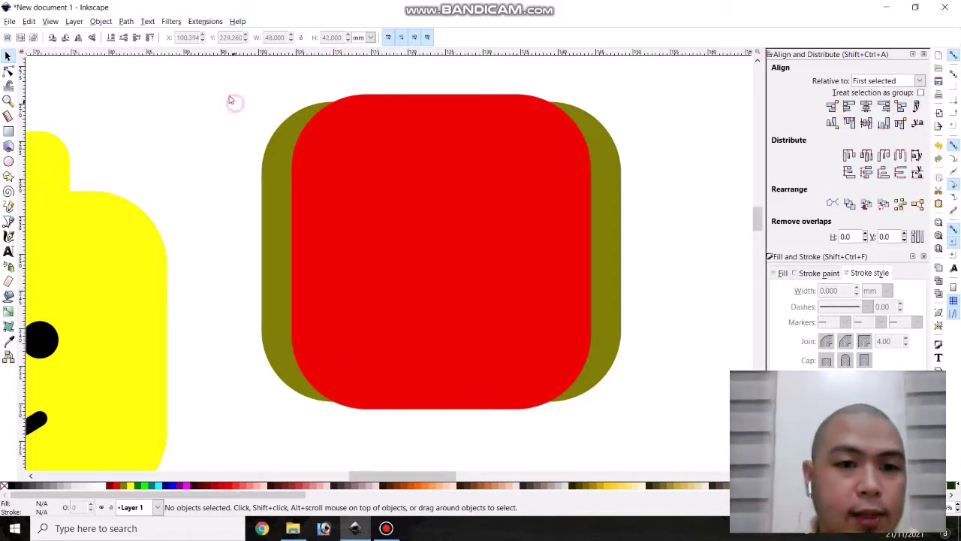
{"action": "left_click_drag", "start_coordinate": [226, 88], "coordinate": [667, 428]}
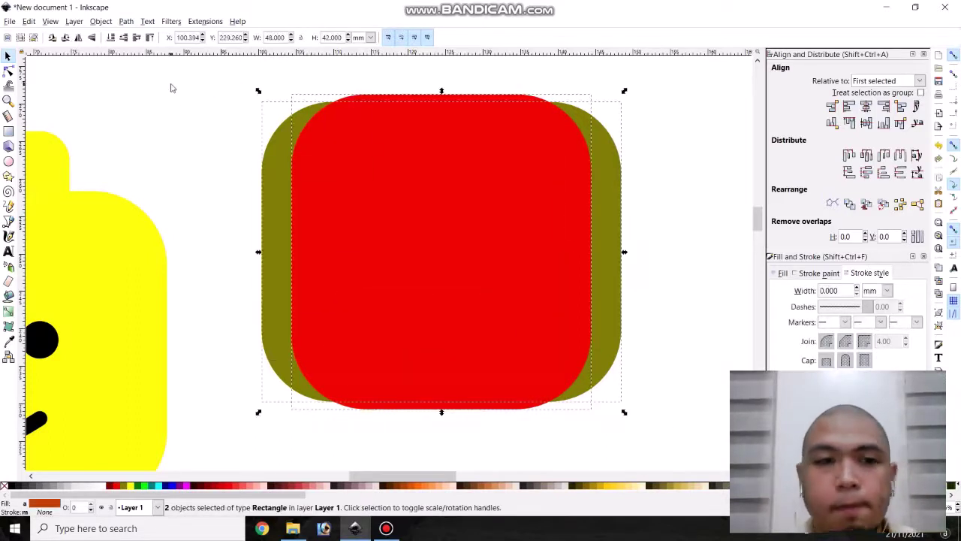
{"action": "left_click", "coordinate": [126, 21]}
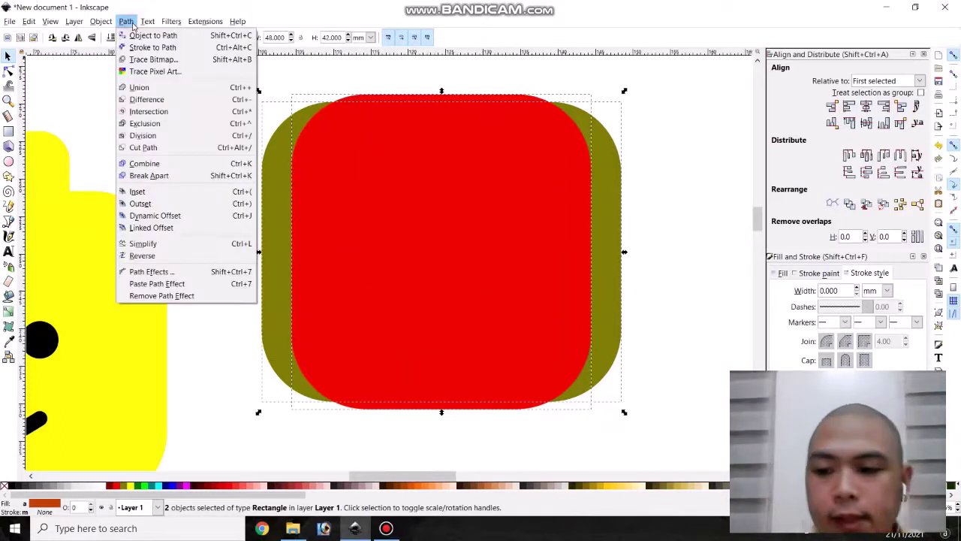
{"action": "left_click", "coordinate": [146, 99]}
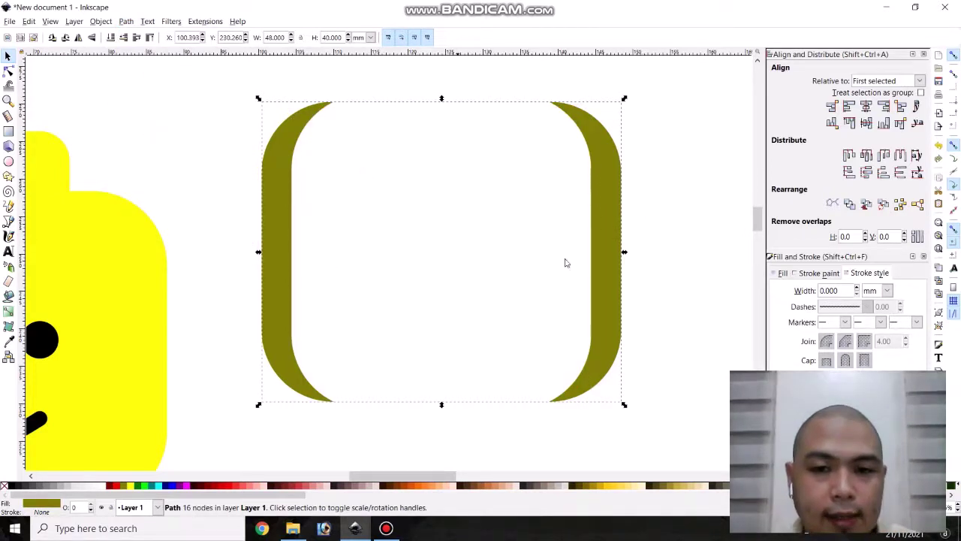
{"action": "left_click", "coordinate": [109, 23]}
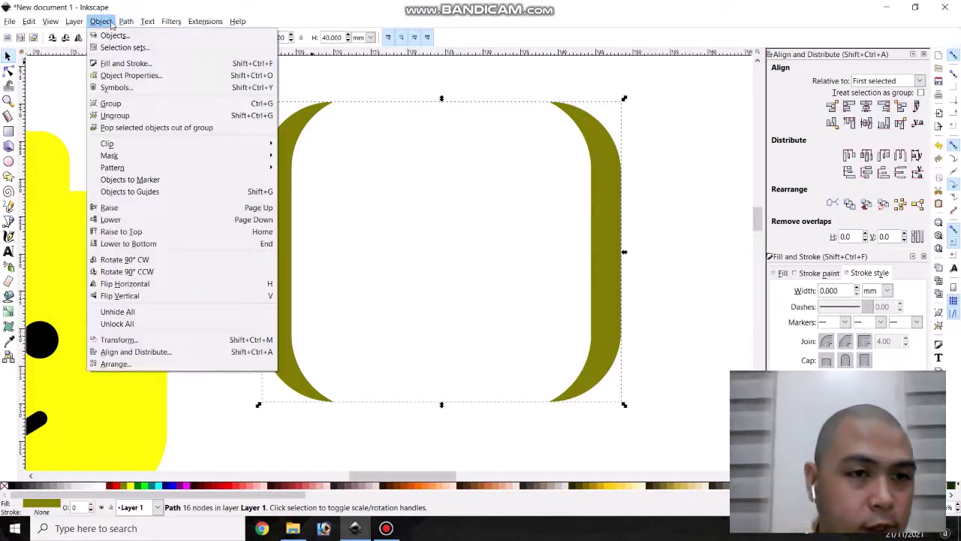
{"action": "mouse_move", "coordinate": [126, 22]}
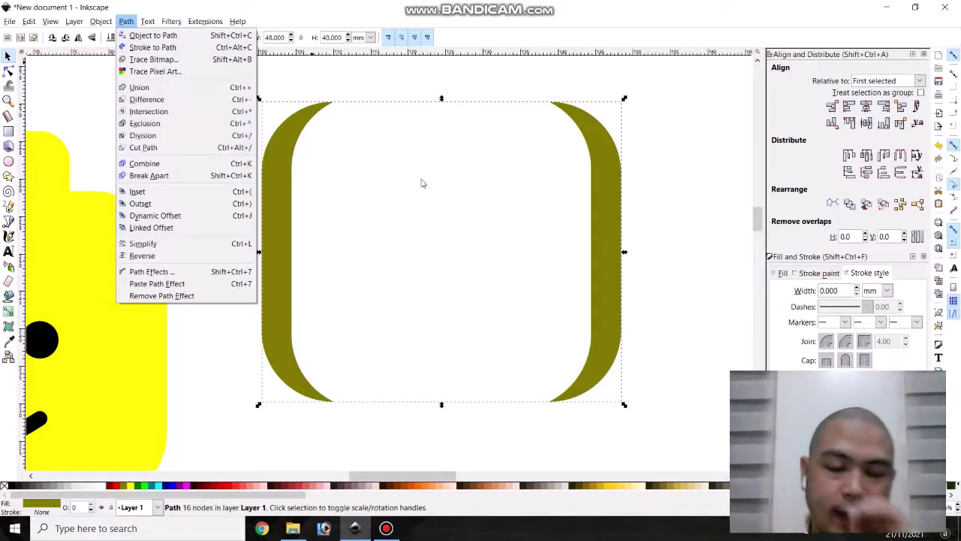
{"action": "left_click", "coordinate": [700, 262]}
{"action": "scroll", "coordinate": [686, 264], "scroll_direction": "down", "scroll_amount": 1, "text": "ctrl"}
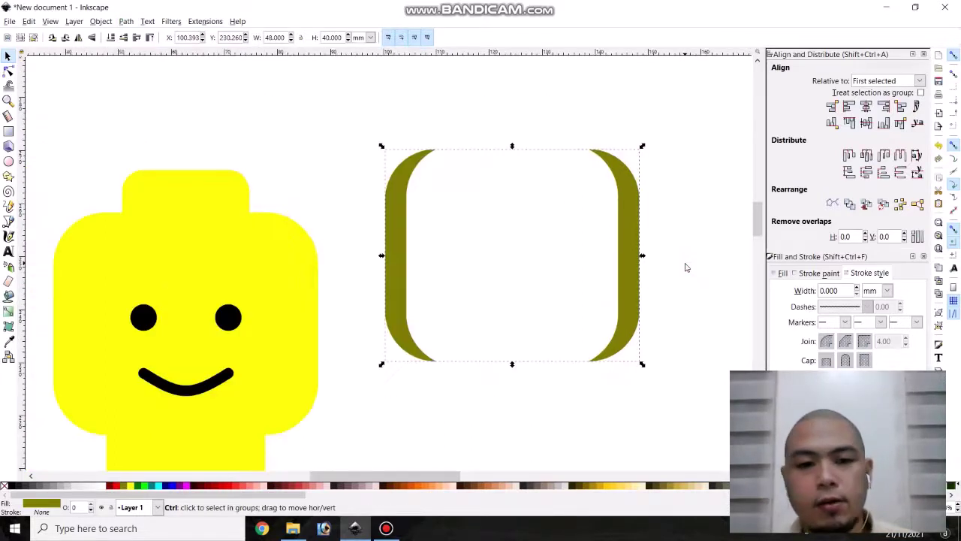
{"action": "scroll", "coordinate": [358, 278], "scroll_direction": "down", "scroll_amount": 2}
{"action": "scroll", "coordinate": [358, 278], "scroll_direction": "left", "scroll_amount": 2}
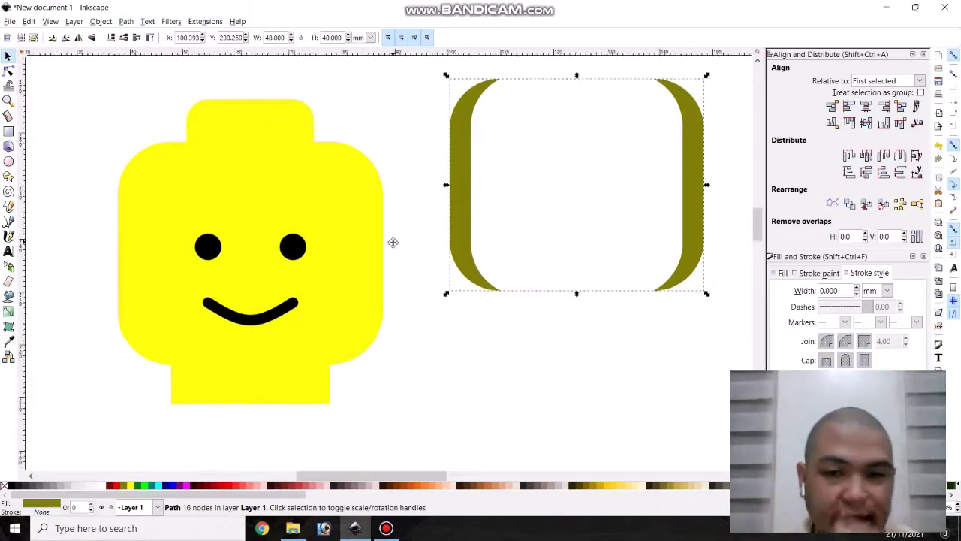
{"action": "left_click", "coordinate": [456, 369]}
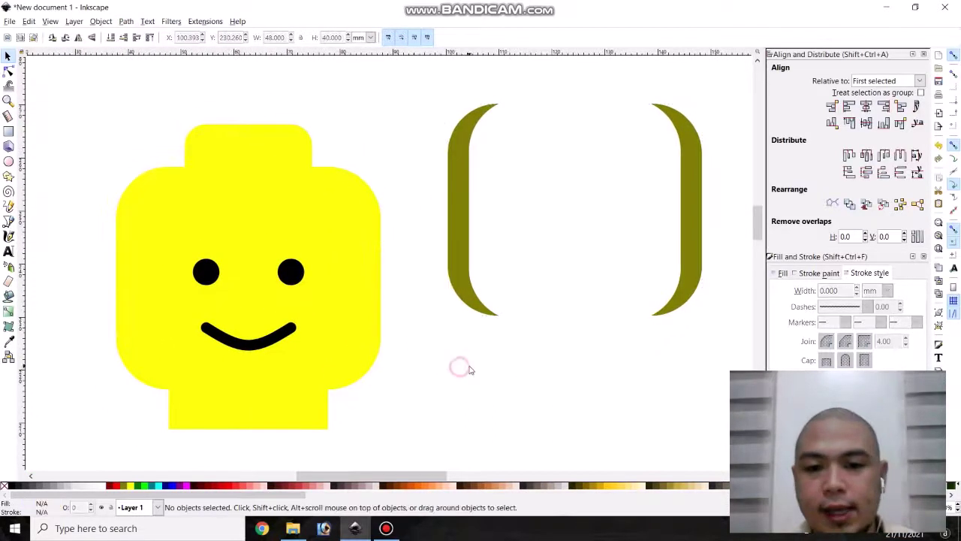
Step: Centre the olive side strips horizontally and vertically on the large yellow rounded rectangle of the head, and deselect
{"action": "left_click", "coordinate": [359, 316]}
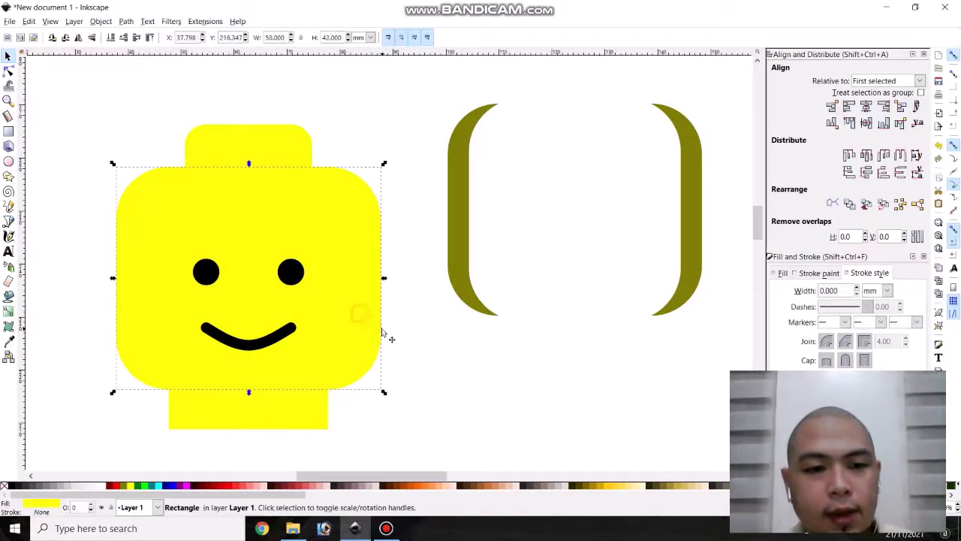
{"action": "left_click", "coordinate": [462, 277], "text": "shift"}
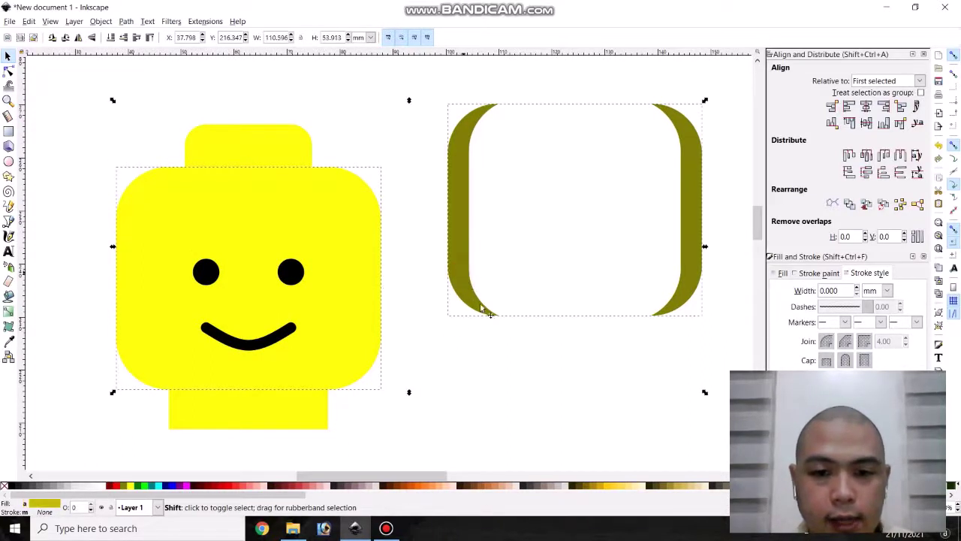
{"action": "left_click", "coordinate": [866, 106]}
{"action": "left_click", "coordinate": [866, 122]}
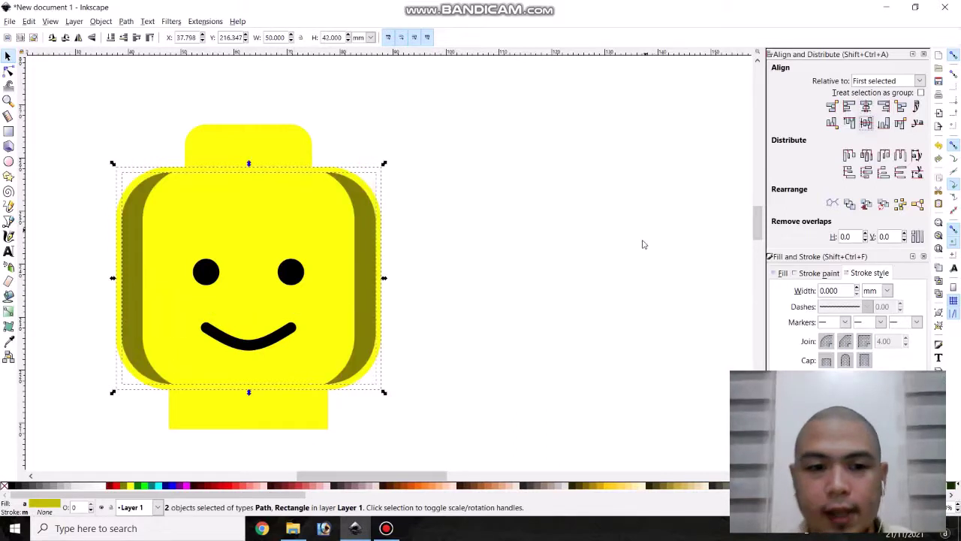
{"action": "left_click", "coordinate": [554, 239]}
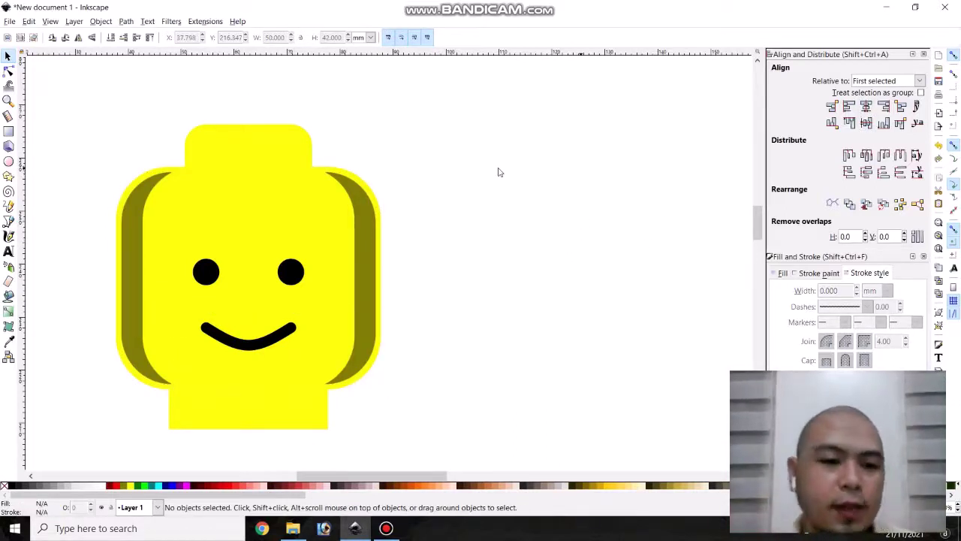
Step: Bucket-fill the head's left olive strip with white, remove the new shape's stroke, and deselect it
{"action": "left_click_drag", "start_coordinate": [450, 275], "coordinate": [481, 253]}
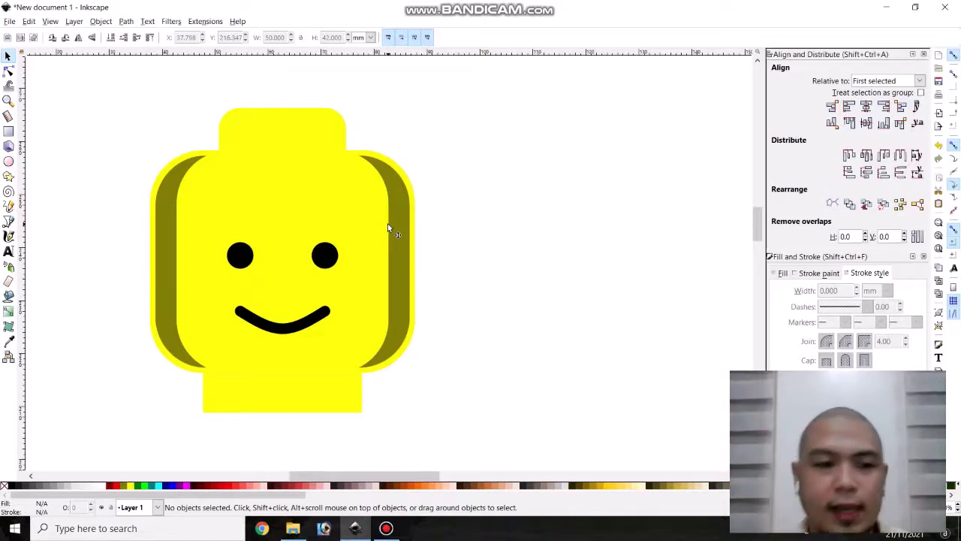
{"action": "left_click", "coordinate": [9, 296]}
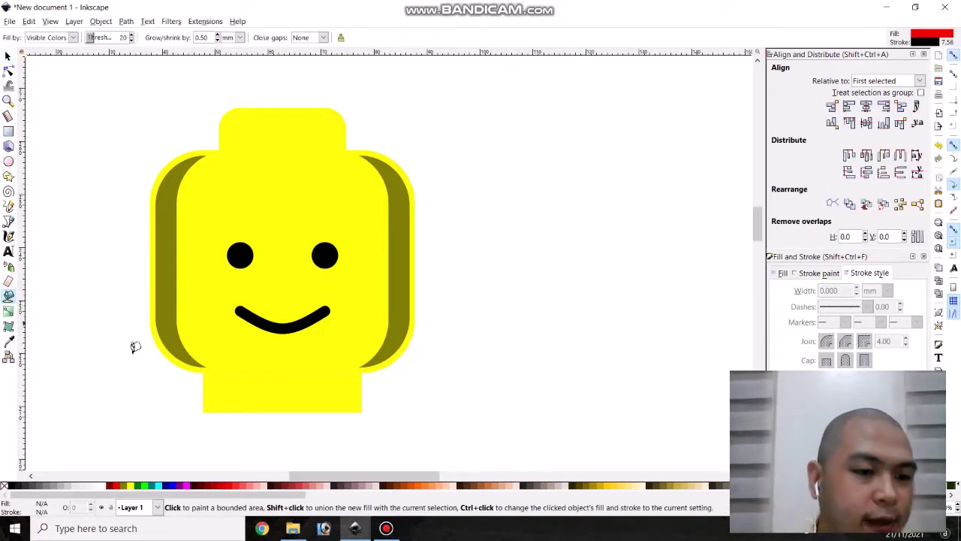
{"action": "left_click", "coordinate": [106, 487]}
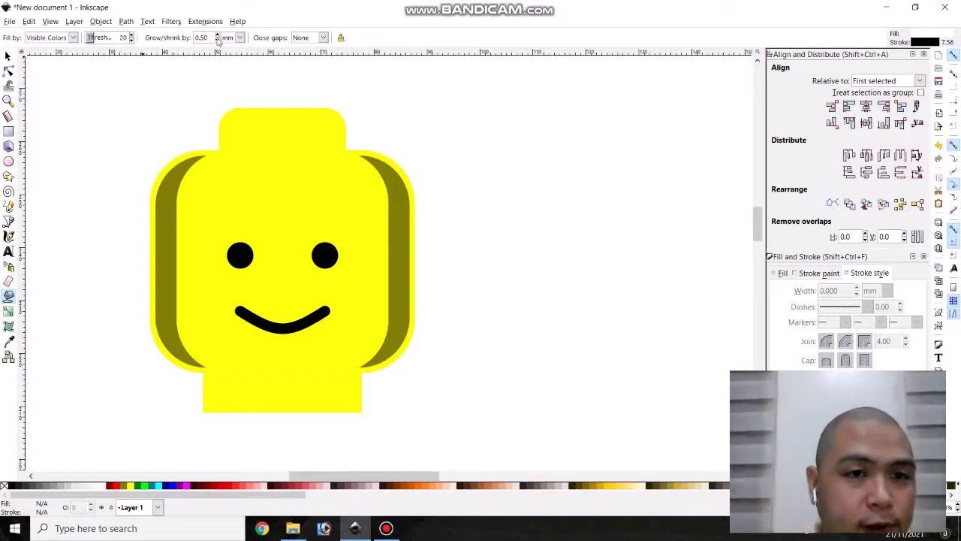
{"action": "left_click", "coordinate": [172, 189]}
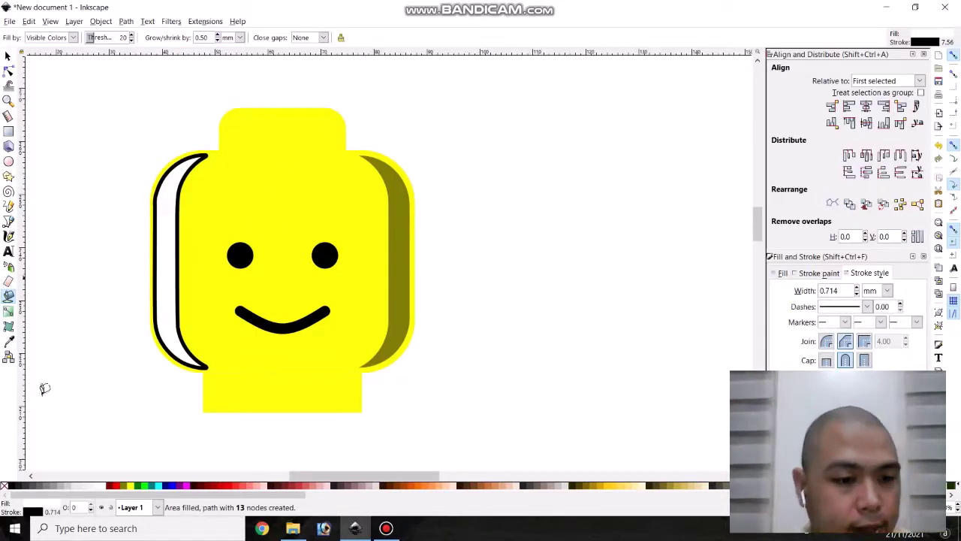
{"action": "left_click", "coordinate": [4, 487], "text": "shift"}
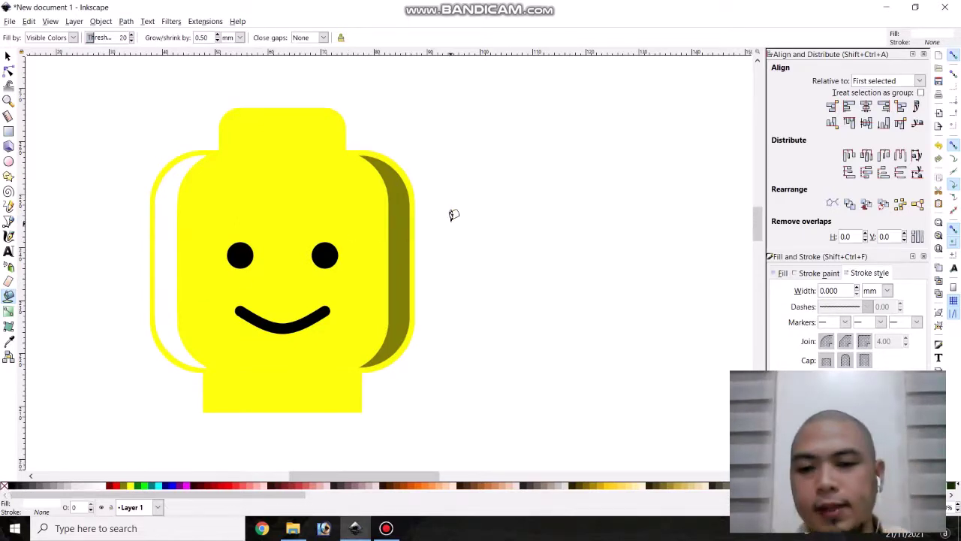
{"action": "left_click", "coordinate": [7, 56]}
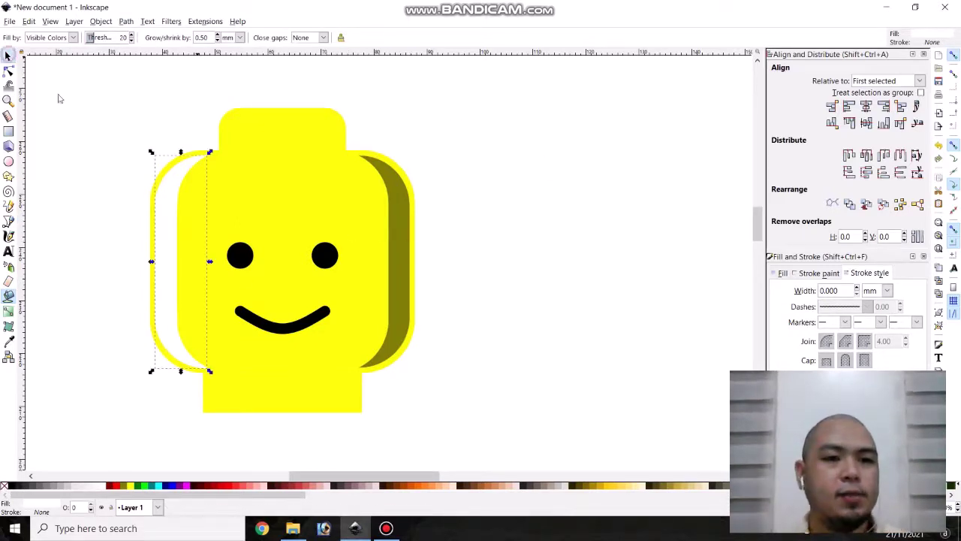
{"action": "left_click", "coordinate": [482, 209]}
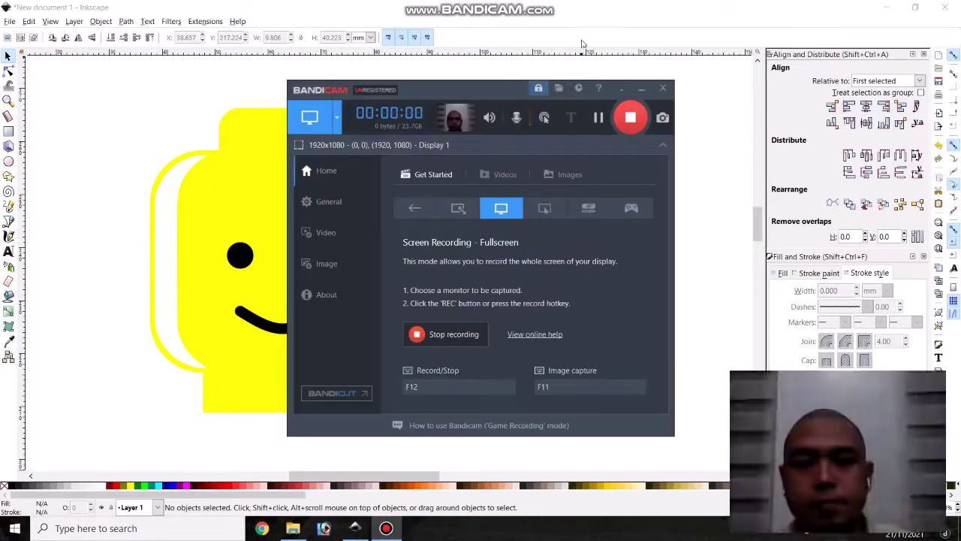
{"action": "left_click", "coordinate": [585, 17]}
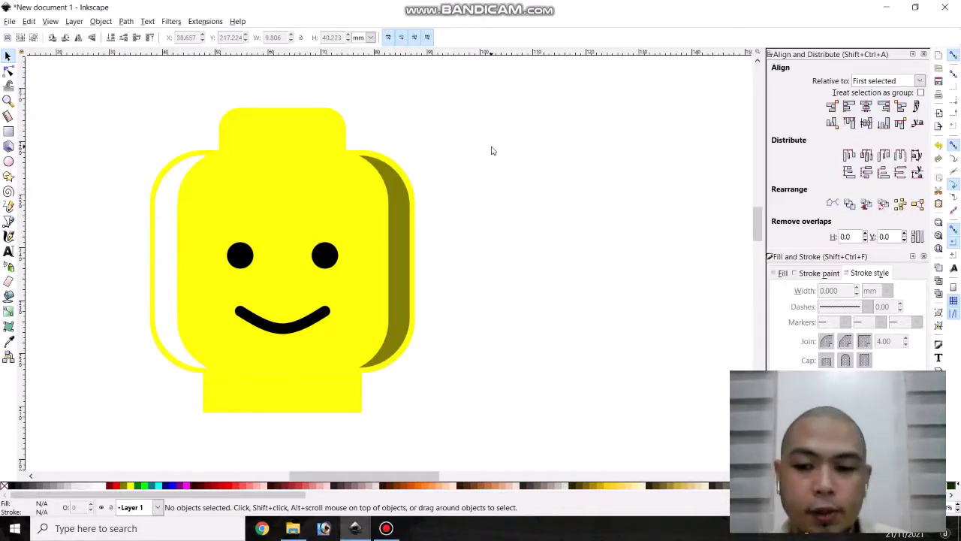
Step: Duplicate the yellow stud on top of the head, place the copy right of the head, and fill it with olive
{"action": "left_click", "coordinate": [278, 142]}
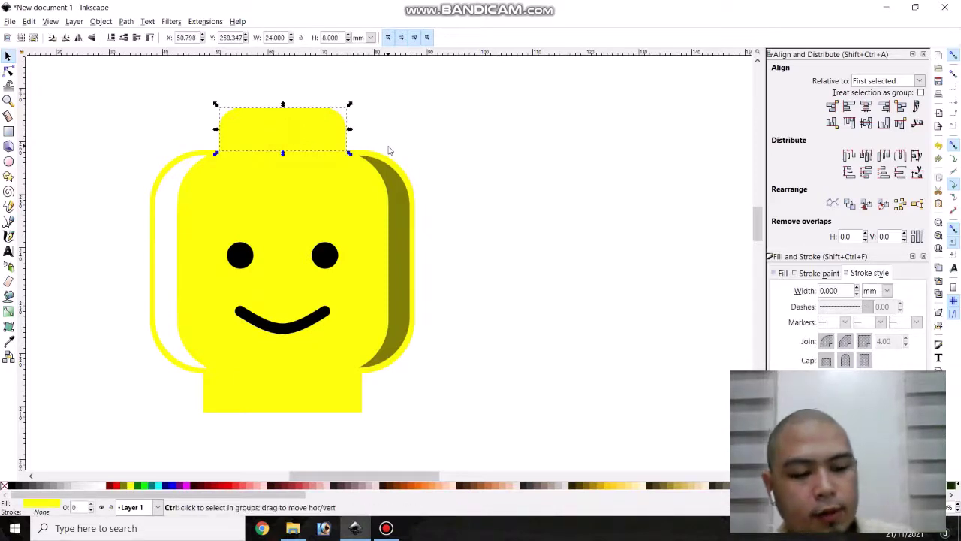
{"action": "key", "text": "ctrl+d"}
{"action": "left_click_drag", "start_coordinate": [285, 133], "coordinate": [540, 149]}
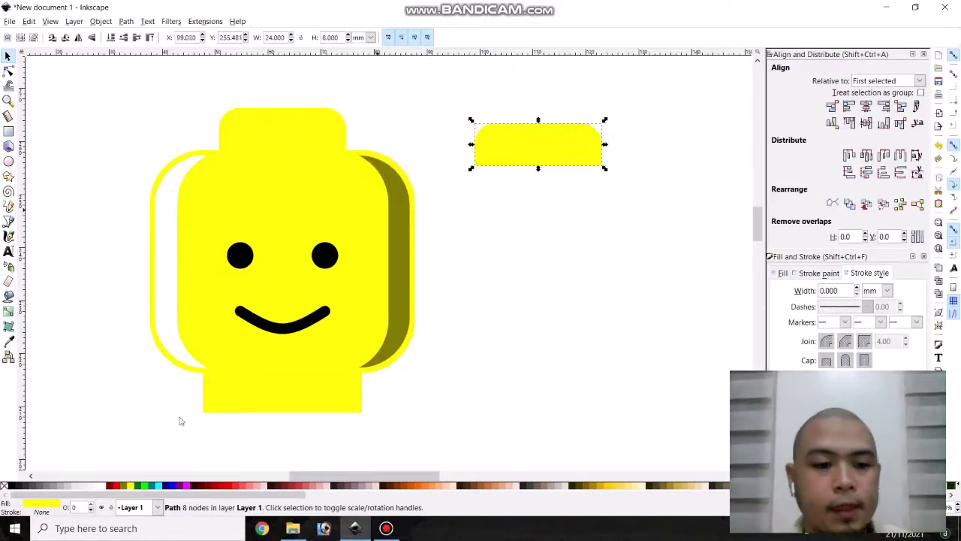
{"action": "left_click", "coordinate": [123, 486]}
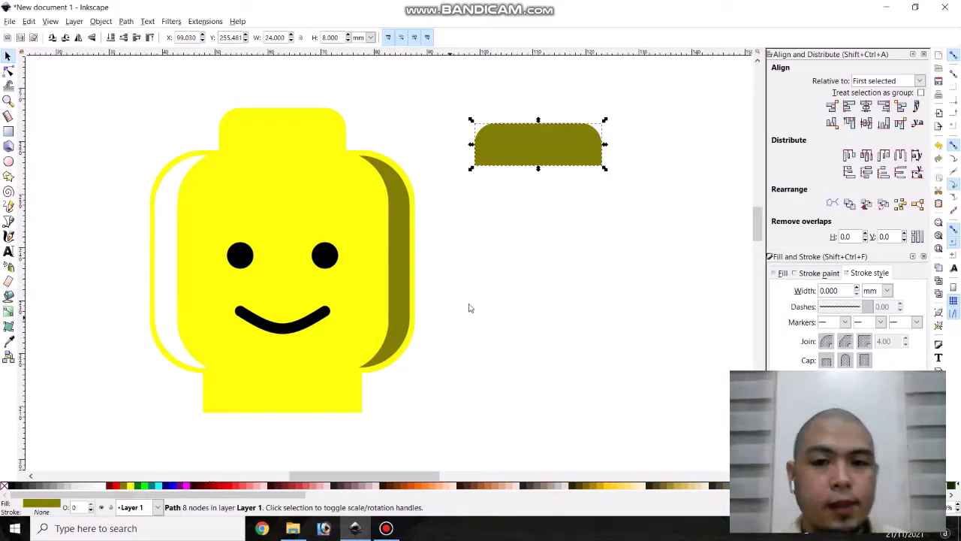
Step: Resize the olive stud copy to 22 mm wide and 6 mm high, and deselect it
{"action": "double_click", "coordinate": [280, 37]}
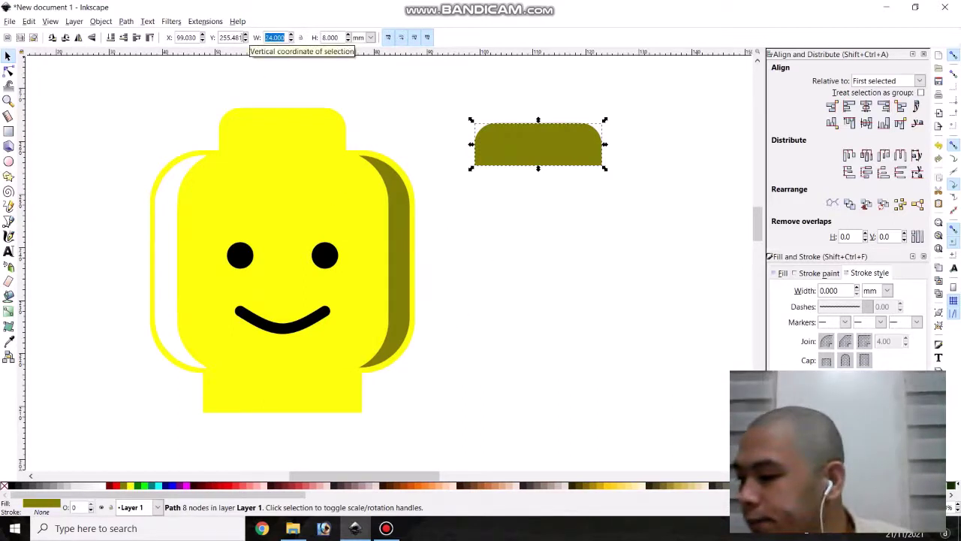
{"action": "type", "text": "22"}
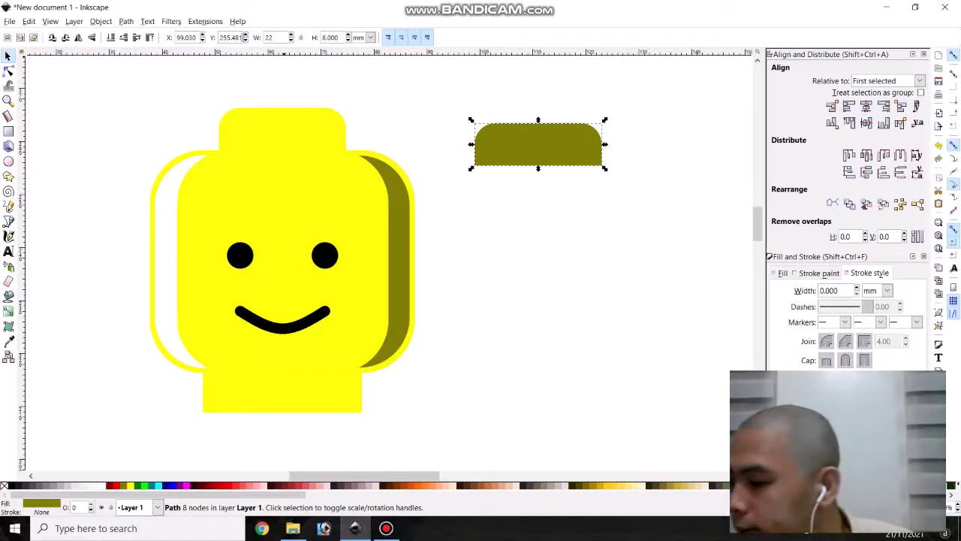
{"action": "key", "text": "Tab"}
{"action": "type", "text": "6"}
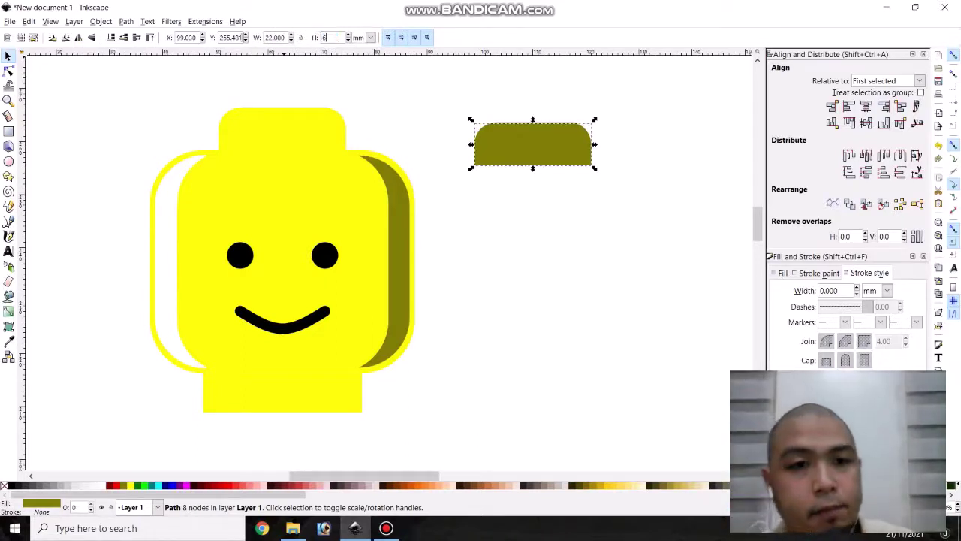
{"action": "key", "text": "Return"}
{"action": "left_click", "coordinate": [506, 286]}
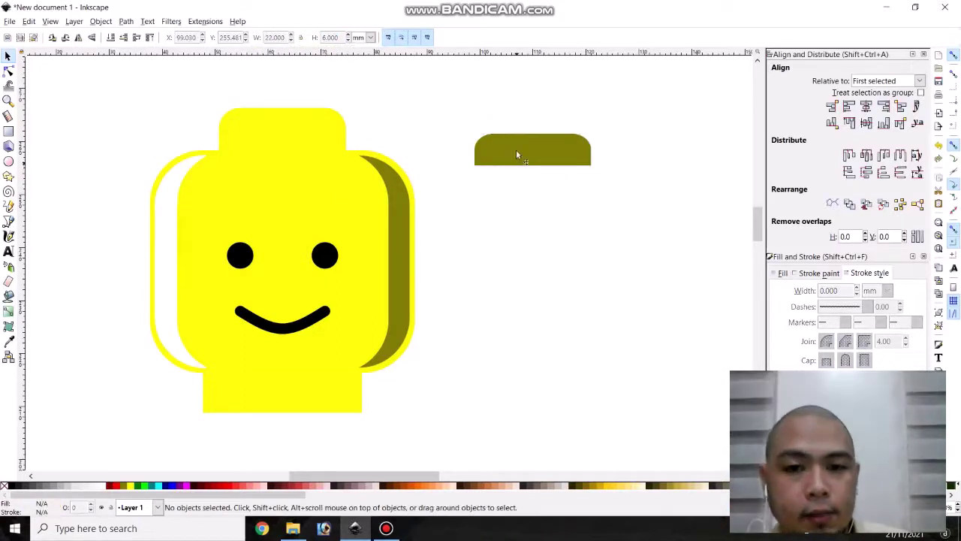
Step: Paste a copy of the olive stud shape just below it and fill the copy with red
{"action": "left_click", "coordinate": [516, 149]}
{"action": "key", "text": "ctrl+c"}
{"action": "key", "text": "ctrl+v"}
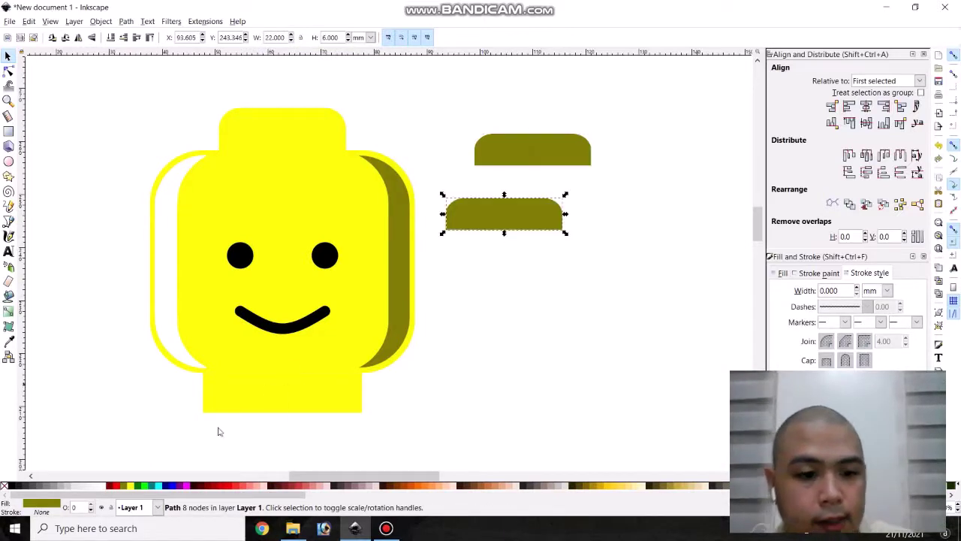
{"action": "left_click", "coordinate": [119, 487]}
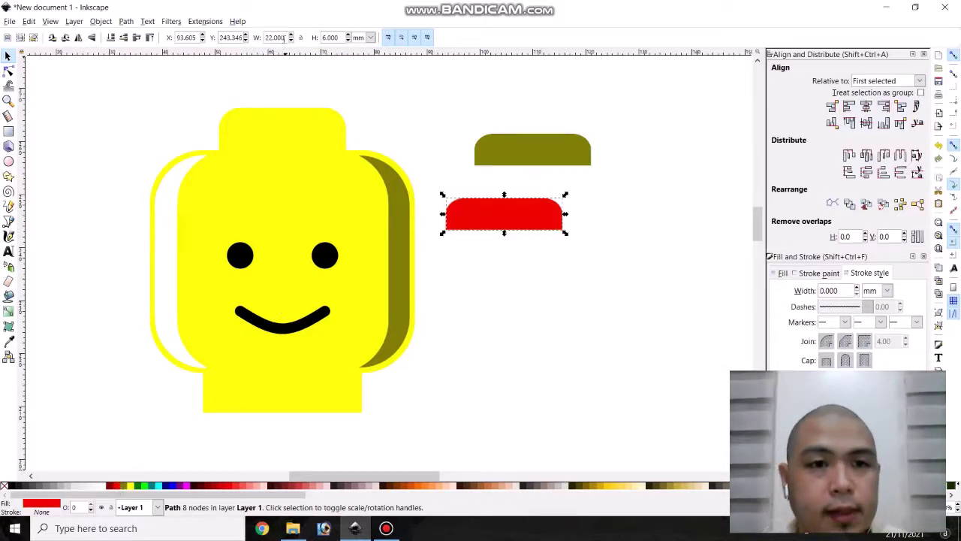
Step: Resize the red stud shape to 18 mm wide and 8 mm high, and deselect it
{"action": "double_click", "coordinate": [284, 38]}
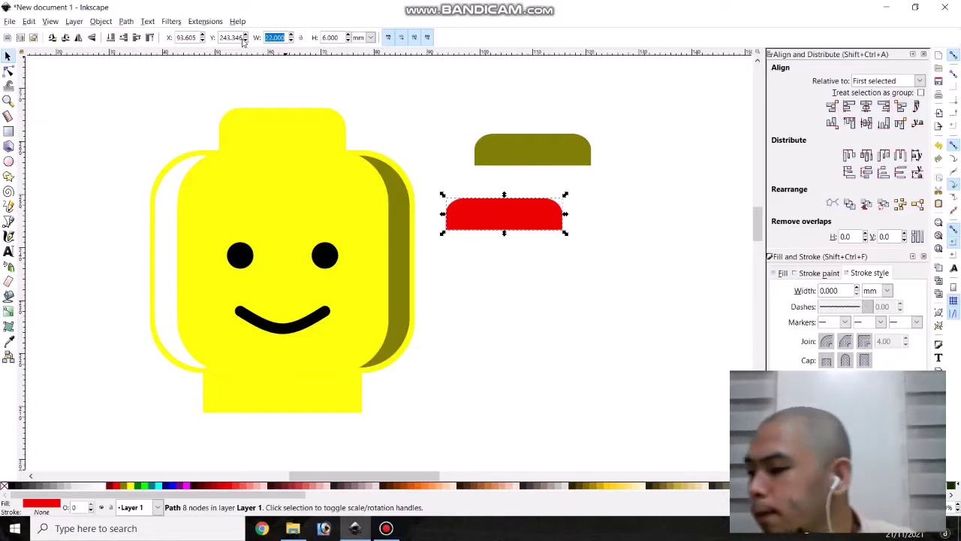
{"action": "type", "text": "1"}
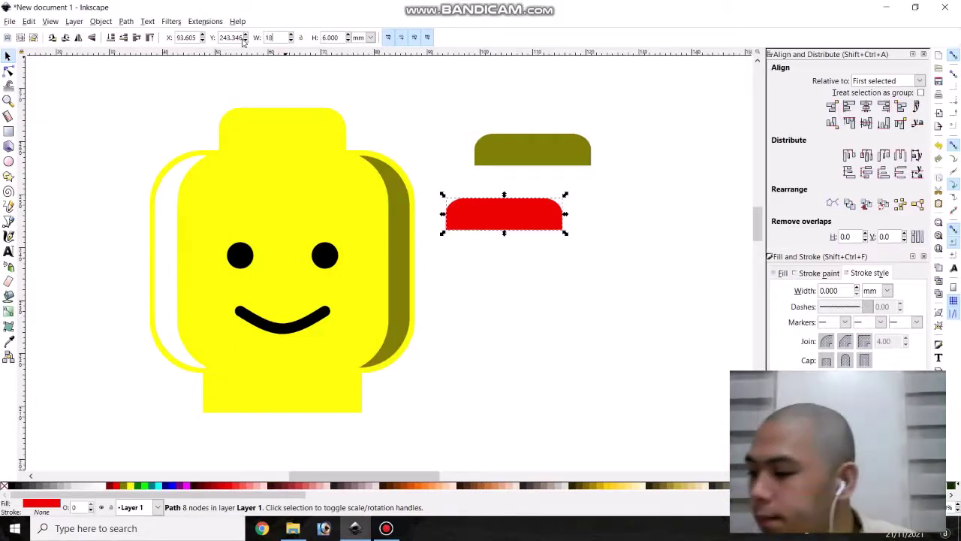
{"action": "type", "text": "8"}
{"action": "key", "text": "Tab"}
{"action": "type", "text": "8"}
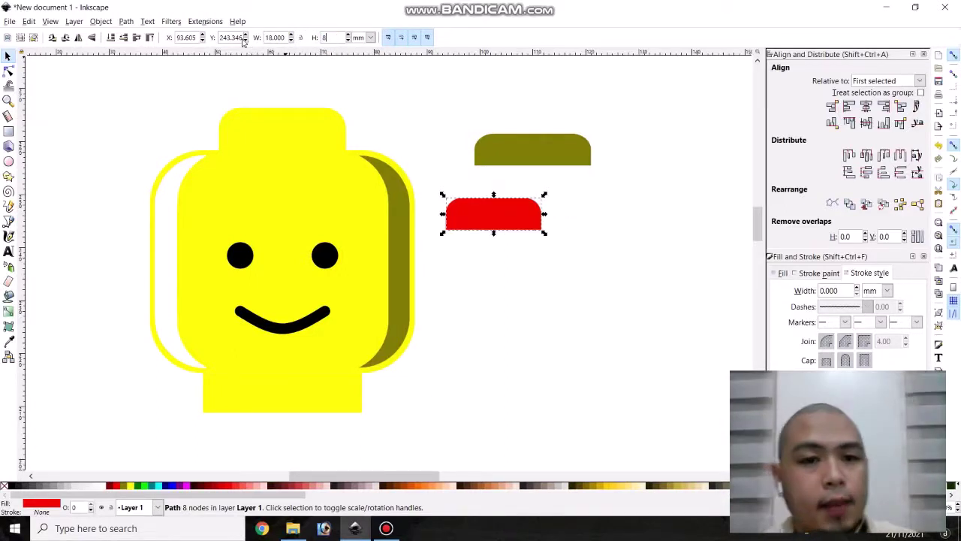
{"action": "key", "text": "Return"}
{"action": "left_click", "coordinate": [584, 248]}
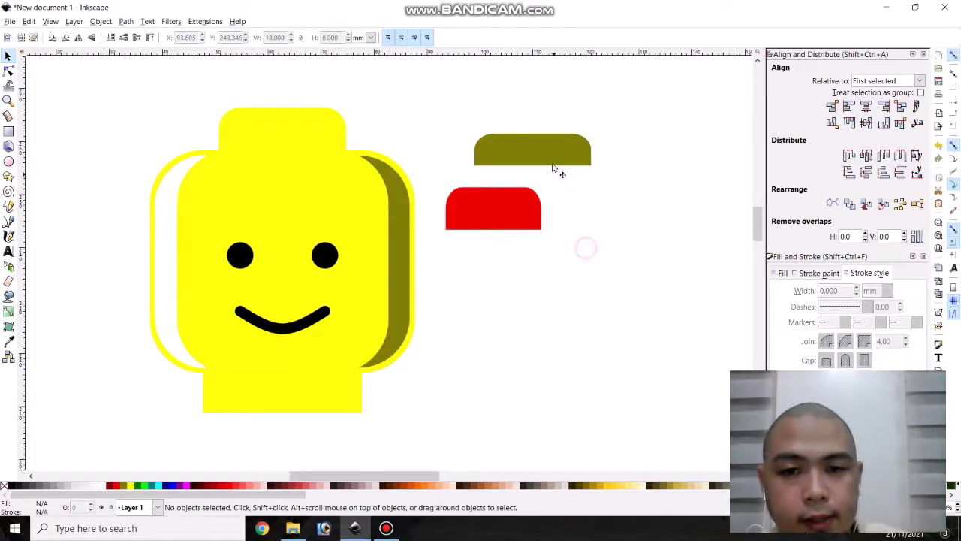
Step: Centre the red stud shape horizontally and vertically on the olive one, relative to the first selected object
{"action": "left_click", "coordinate": [554, 159]}
{"action": "left_click", "coordinate": [524, 210], "text": "shift"}
{"action": "left_click", "coordinate": [866, 106]}
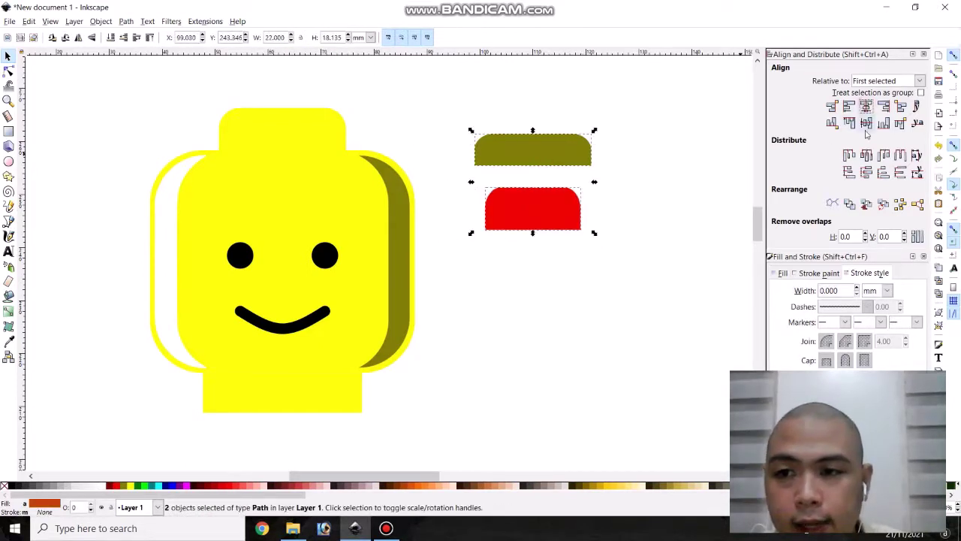
{"action": "left_click", "coordinate": [869, 126]}
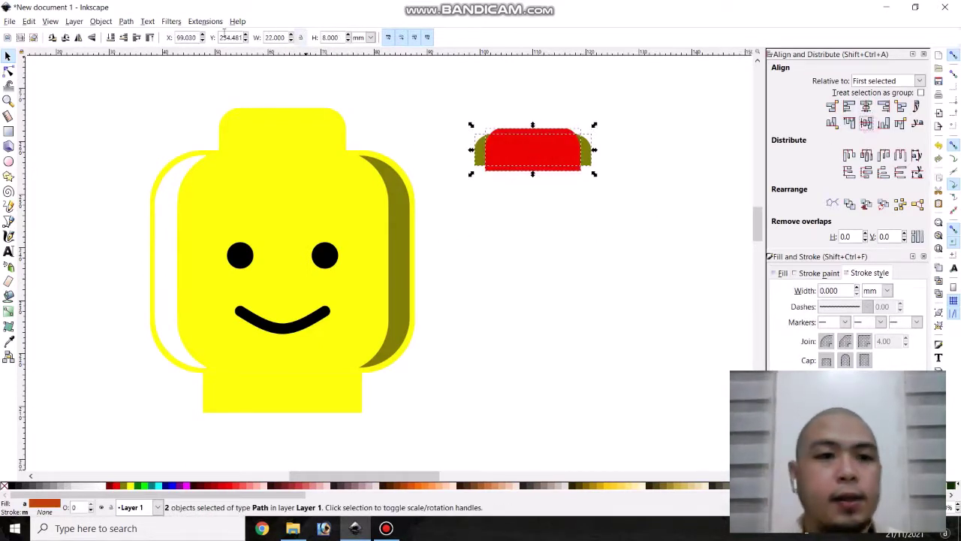
Step: Subtract the red stud shape from the olive one with the Difference path operation, leaving two small side strips
{"action": "left_click", "coordinate": [125, 22]}
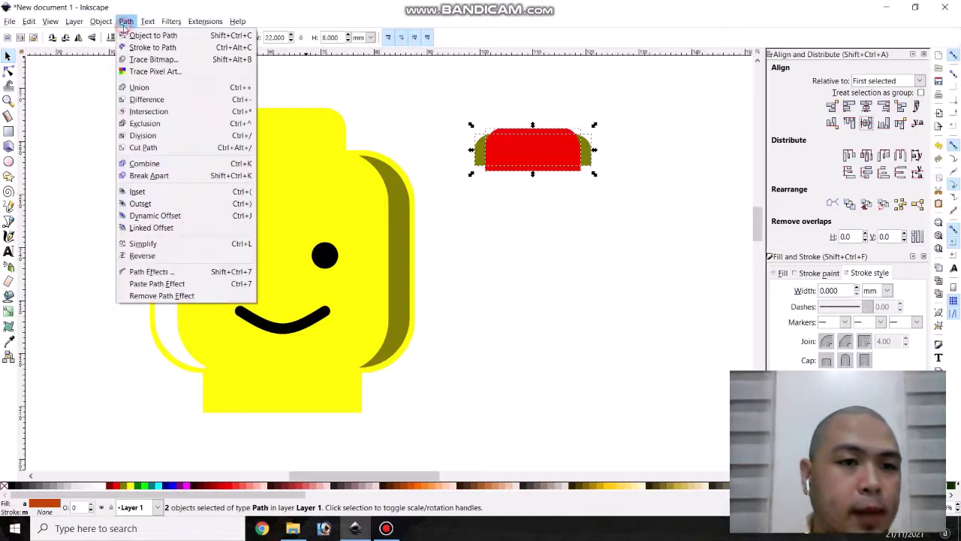
{"action": "left_click", "coordinate": [163, 99]}
{"action": "left_click", "coordinate": [634, 217]}
{"action": "left_click", "coordinate": [589, 160]}
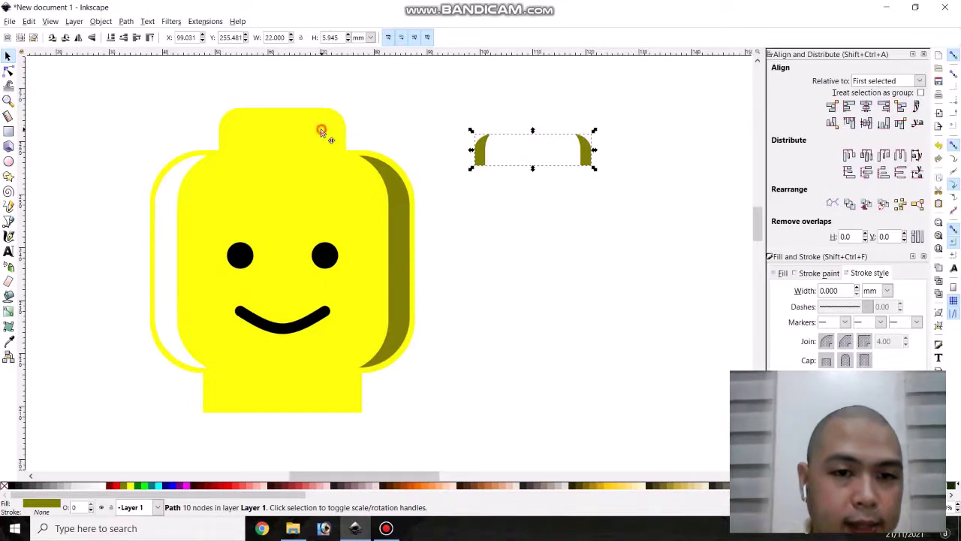
Step: Centre the small olive strips horizontally and vertically on the yellow stud atop the head, and deselect
{"action": "left_click", "coordinate": [322, 128]}
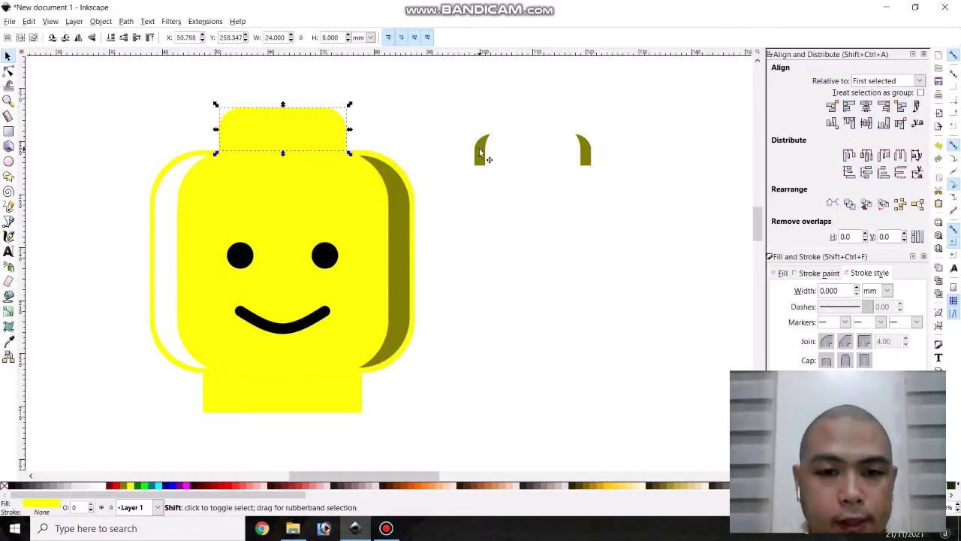
{"action": "left_click", "coordinate": [481, 153], "text": "shift"}
{"action": "left_click", "coordinate": [866, 106]}
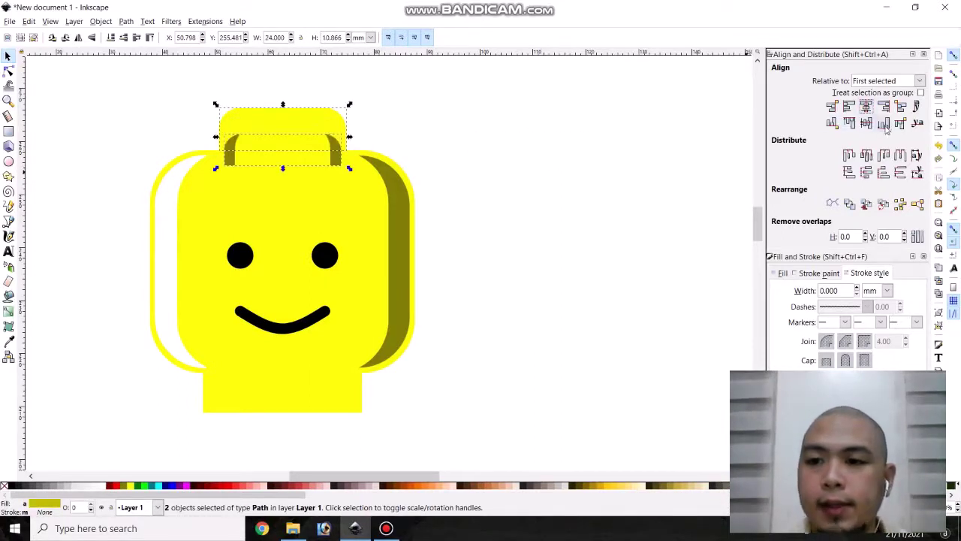
{"action": "left_click", "coordinate": [866, 123]}
{"action": "left_click", "coordinate": [516, 207]}
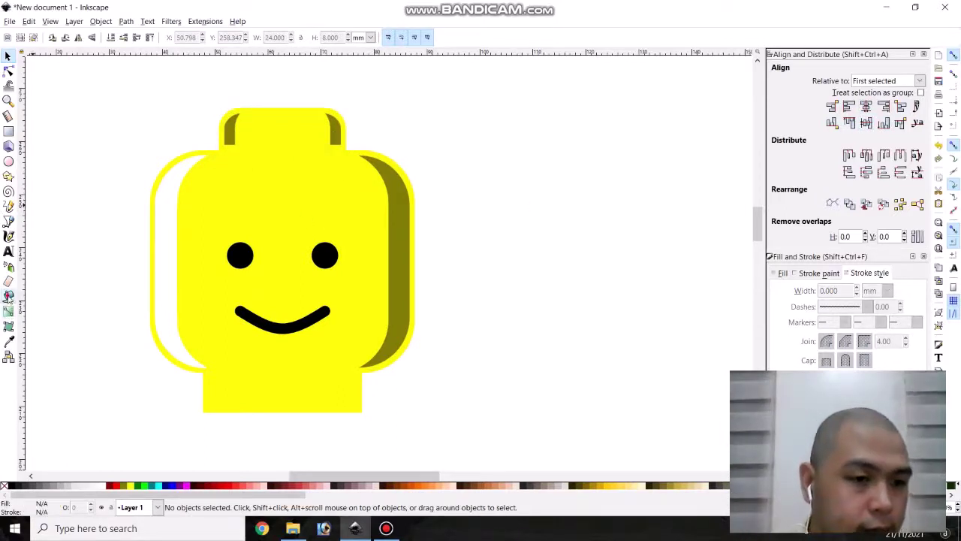
Step: Bucket-fill the left olive strip on the top stud with white, and deselect it
{"action": "left_click", "coordinate": [8, 296]}
{"action": "left_click", "coordinate": [103, 489]}
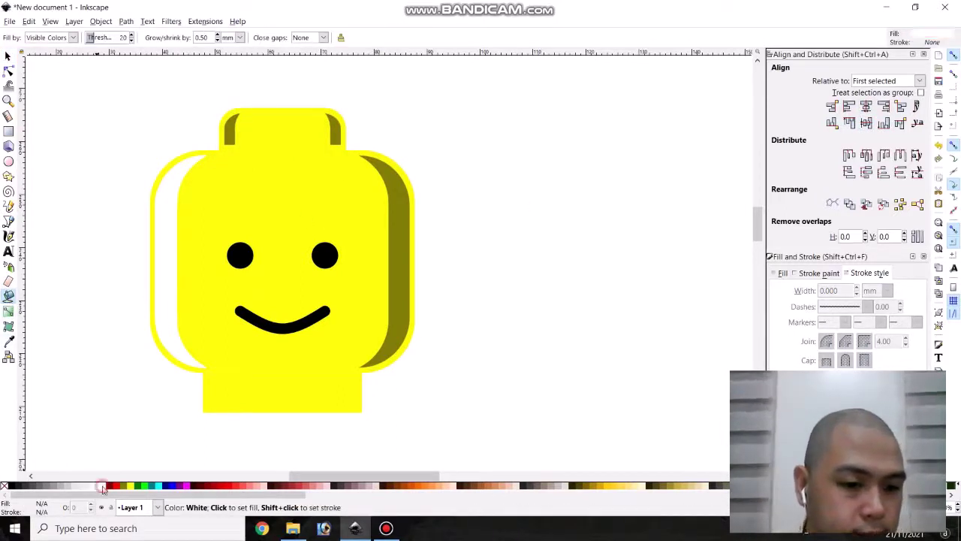
{"action": "left_click", "coordinate": [234, 123]}
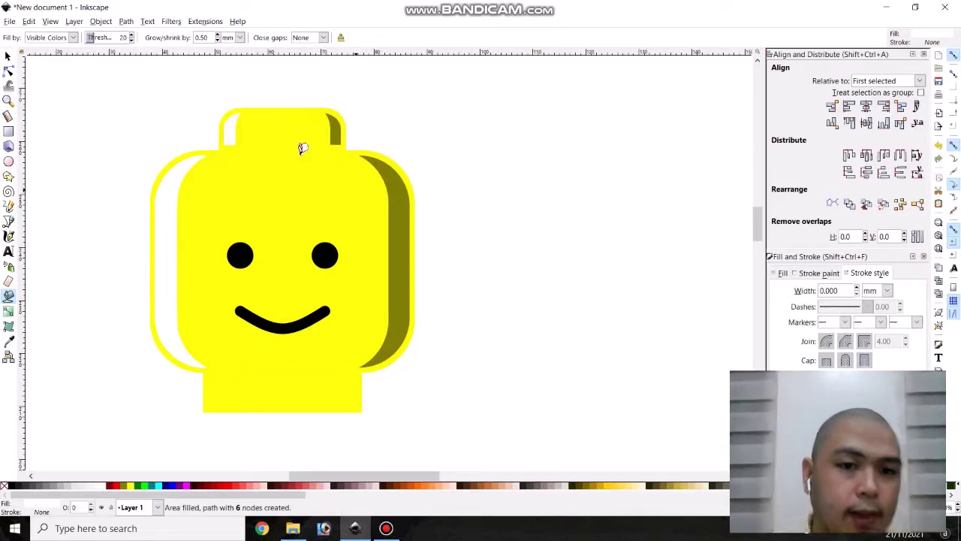
{"action": "left_click", "coordinate": [8, 57]}
{"action": "left_click", "coordinate": [428, 387]}
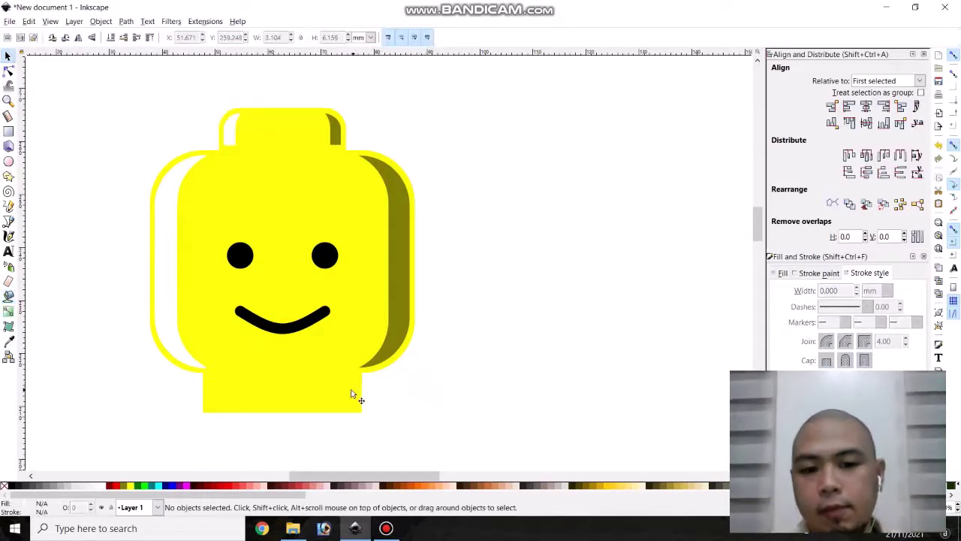
Step: Duplicate the yellow neck rectangle, place the copy in the empty area beside the head, and fill it olive
{"action": "left_click", "coordinate": [352, 393]}
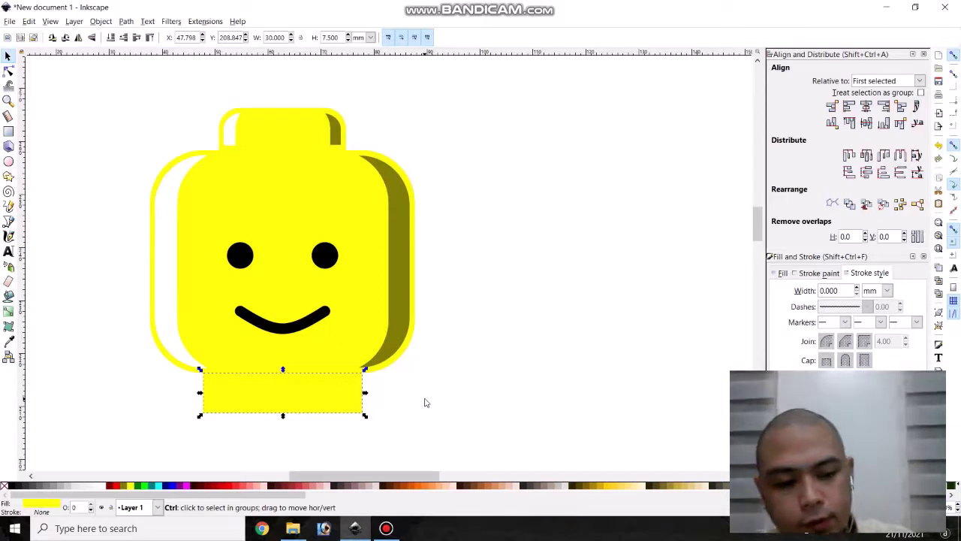
{"action": "key", "text": "ctrl+c"}
{"action": "key", "text": "ctrl+v"}
{"action": "left_click_drag", "start_coordinate": [468, 392], "coordinate": [594, 127]}
{"action": "left_click", "coordinate": [122, 485]}
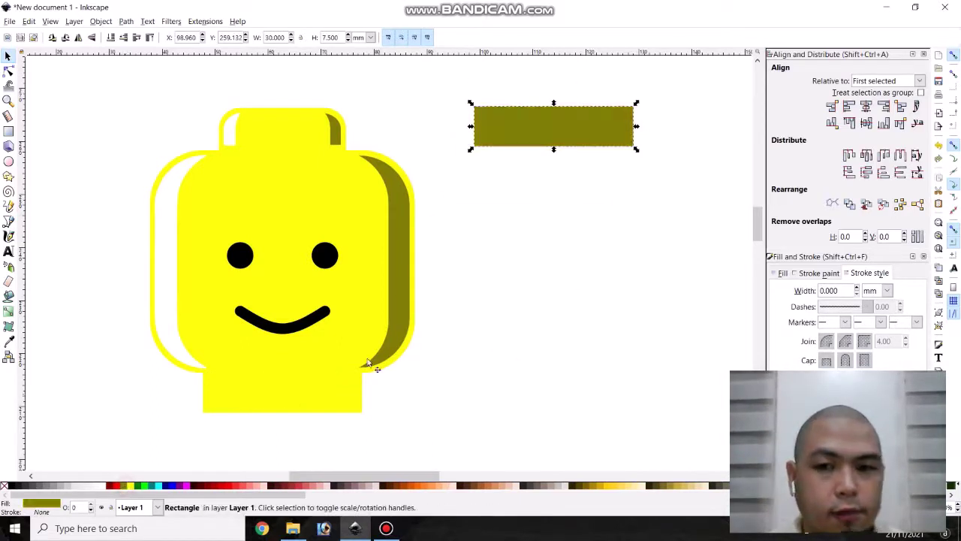
Step: Resize the olive rectangle to 28 mm wide and 5.5 mm high
{"action": "left_click", "coordinate": [283, 39]}
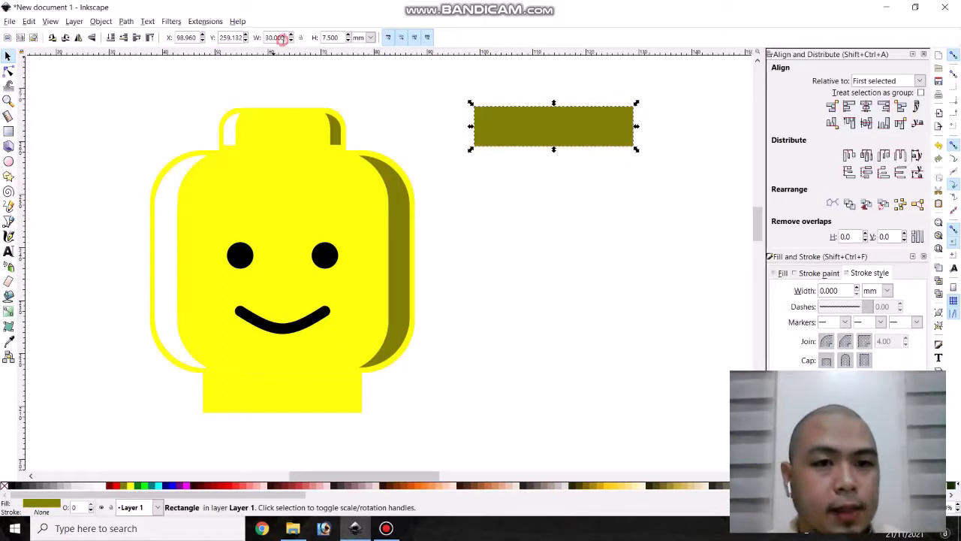
{"action": "double_click", "coordinate": [282, 40]}
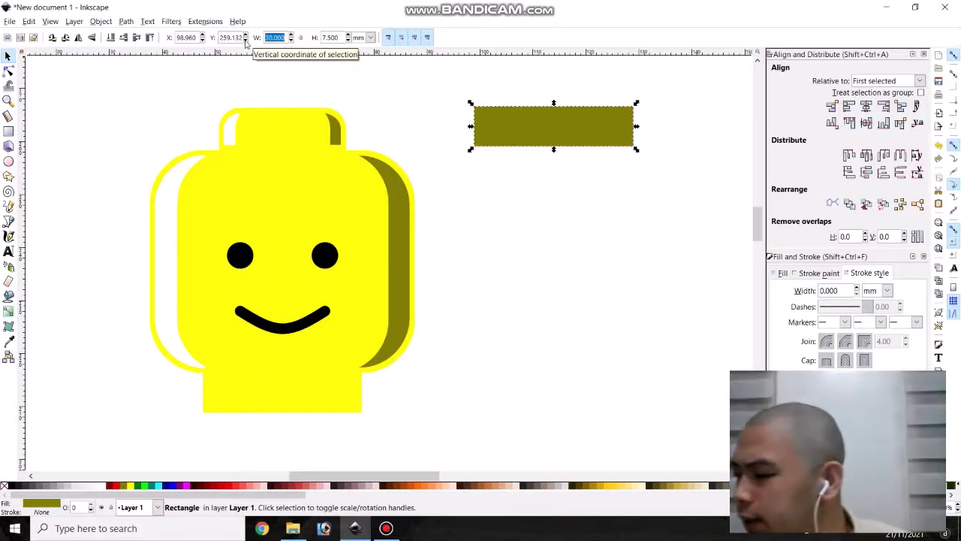
{"action": "type", "text": "28"}
{"action": "key", "text": "Tab"}
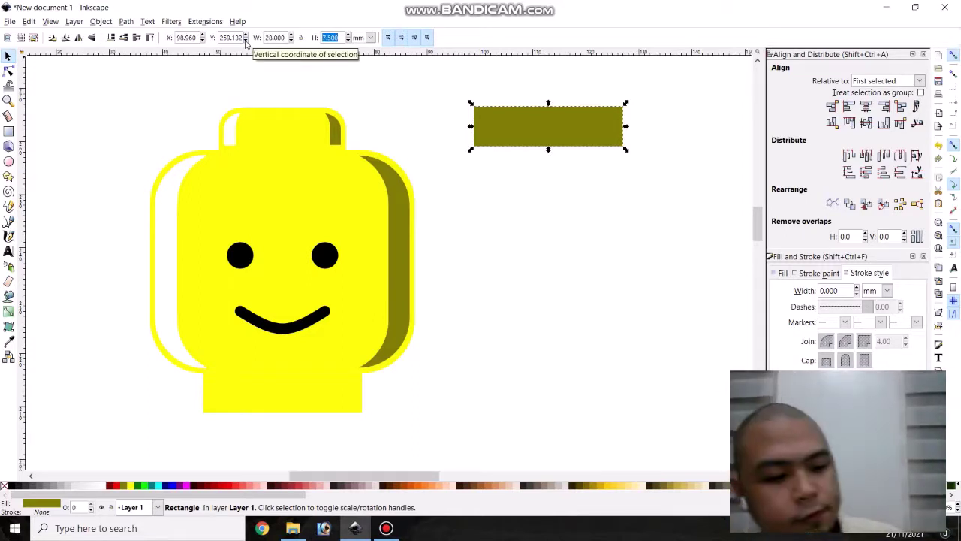
{"action": "type", "text": "5.5"}
{"action": "key", "text": "Return"}
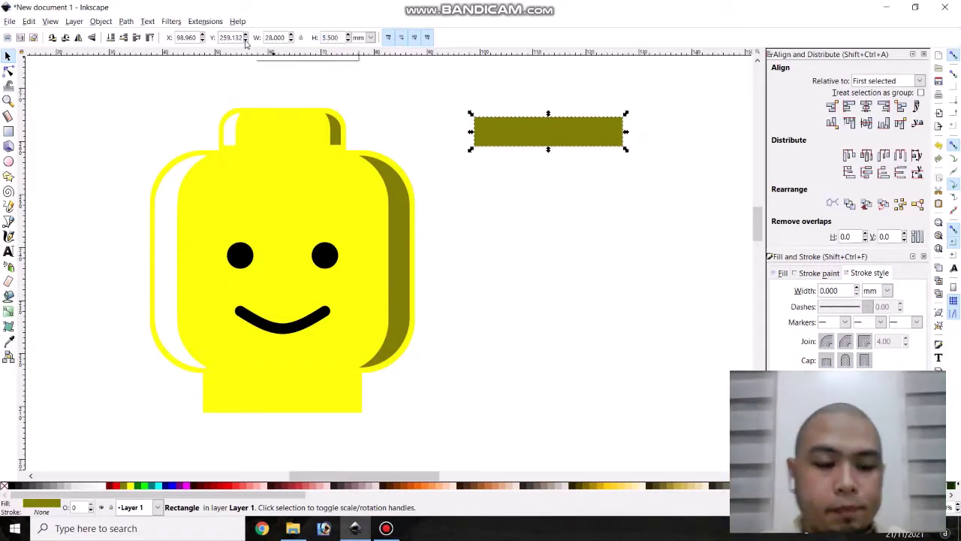
Step: Duplicate the olive rectangle, place the copy below the original, and fill it red
{"action": "key", "text": "ctrl+c"}
{"action": "key", "text": "ctrl+v"}
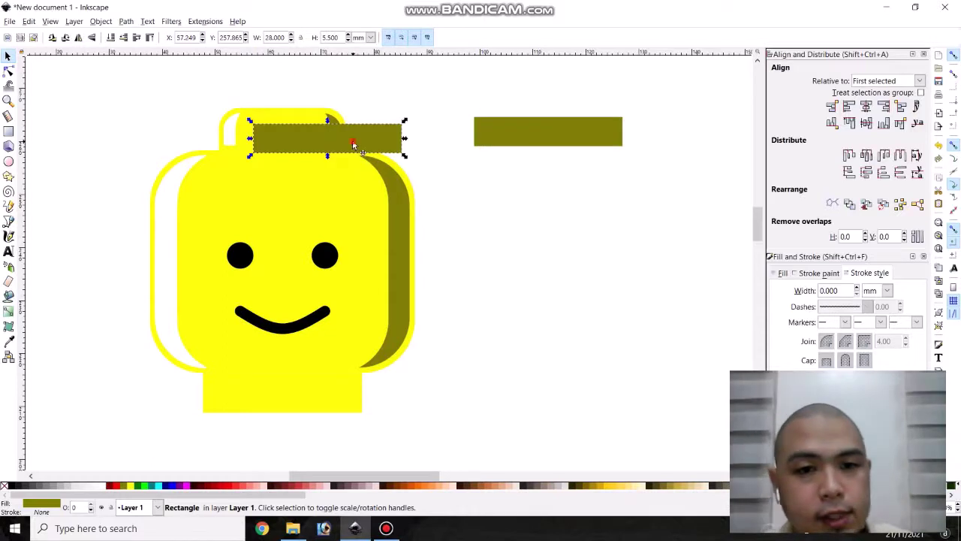
{"action": "left_click_drag", "start_coordinate": [355, 144], "coordinate": [602, 226]}
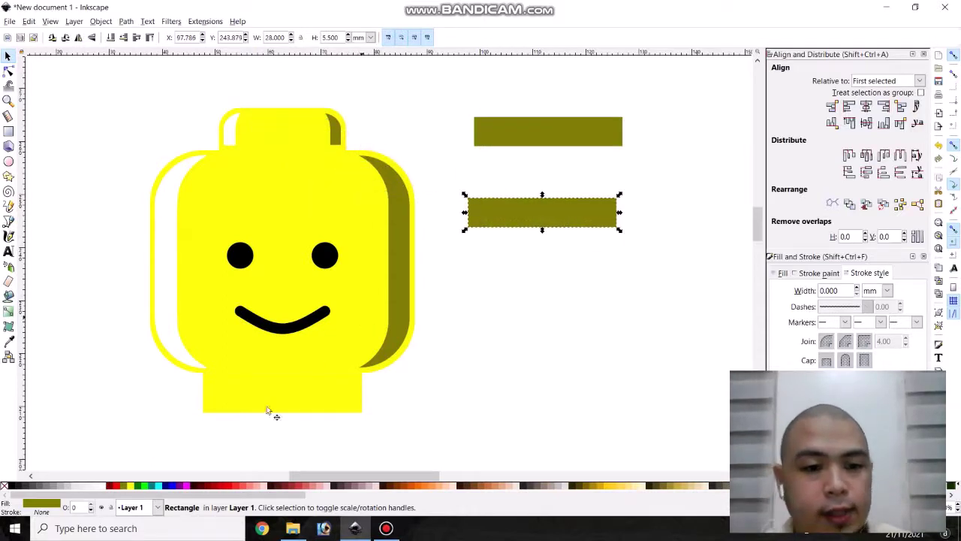
{"action": "left_click", "coordinate": [113, 486]}
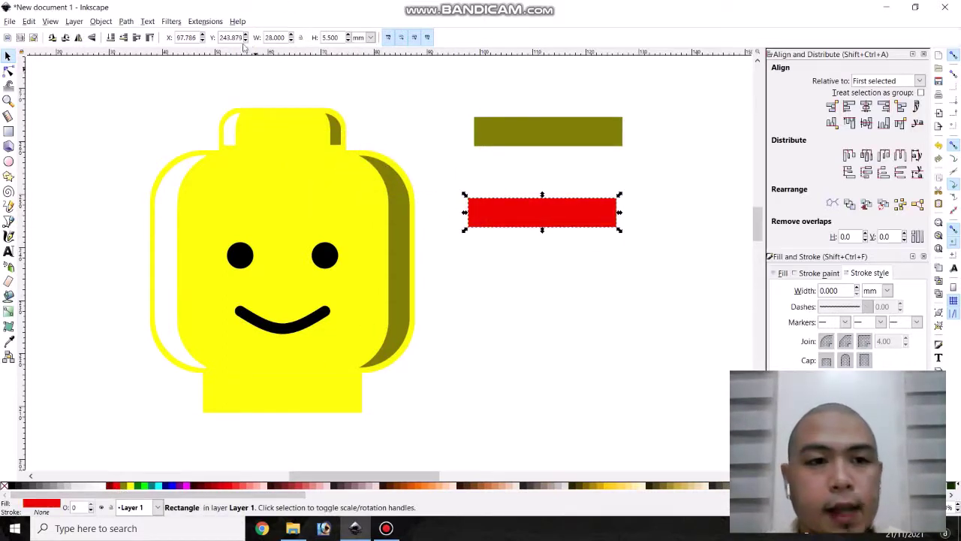
Step: Resize the red rectangle to 24 mm wide and 7.5 mm high
{"action": "left_click_drag", "start_coordinate": [288, 38], "coordinate": [219, 38]}
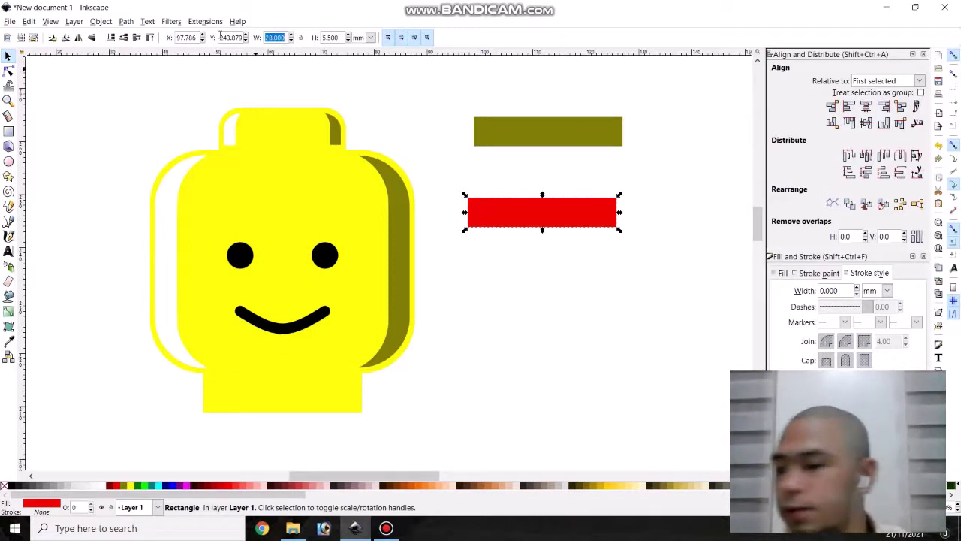
{"action": "type", "text": "24"}
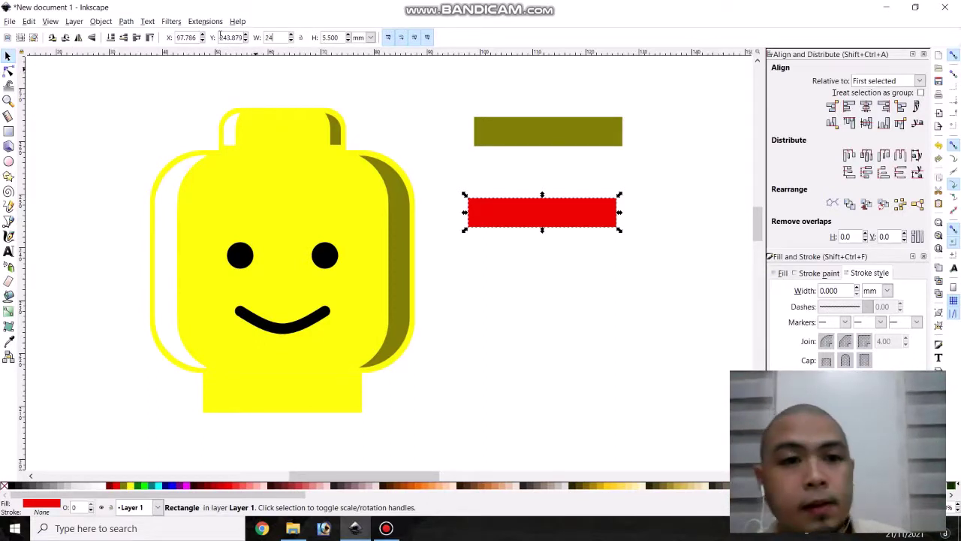
{"action": "key", "text": "Tab"}
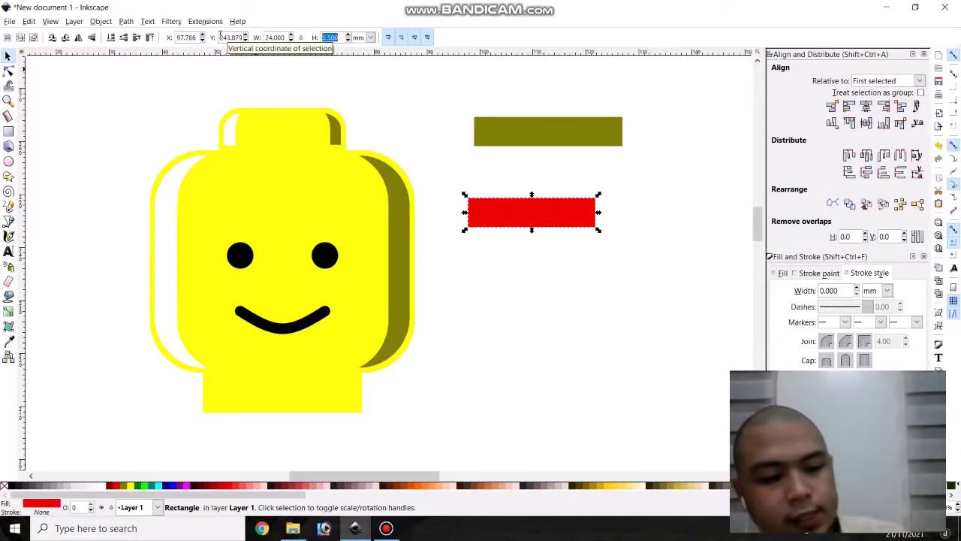
{"action": "type", "text": "7.5"}
{"action": "key", "text": "Return"}
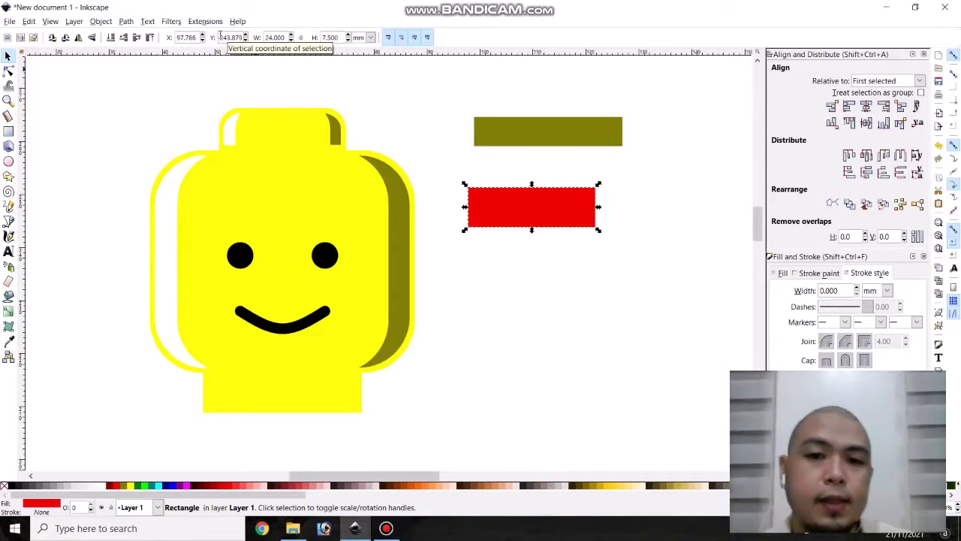
Step: Centre the red rectangle horizontally and vertically on the olive one, relative to the first selected object
{"action": "left_click", "coordinate": [596, 161]}
{"action": "left_click", "coordinate": [597, 143]}
{"action": "left_click", "coordinate": [581, 204], "text": "shift"}
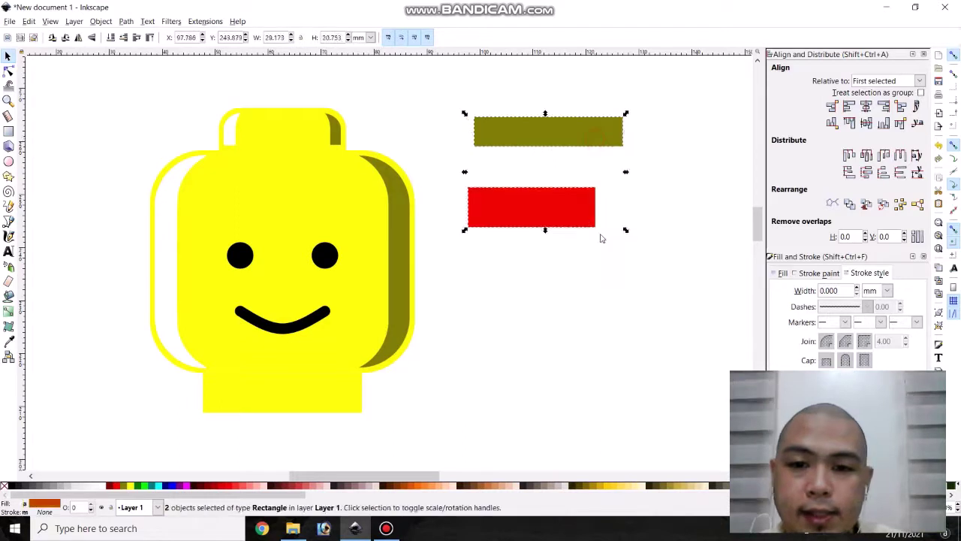
{"action": "left_click", "coordinate": [866, 123]}
{"action": "left_click", "coordinate": [867, 125]}
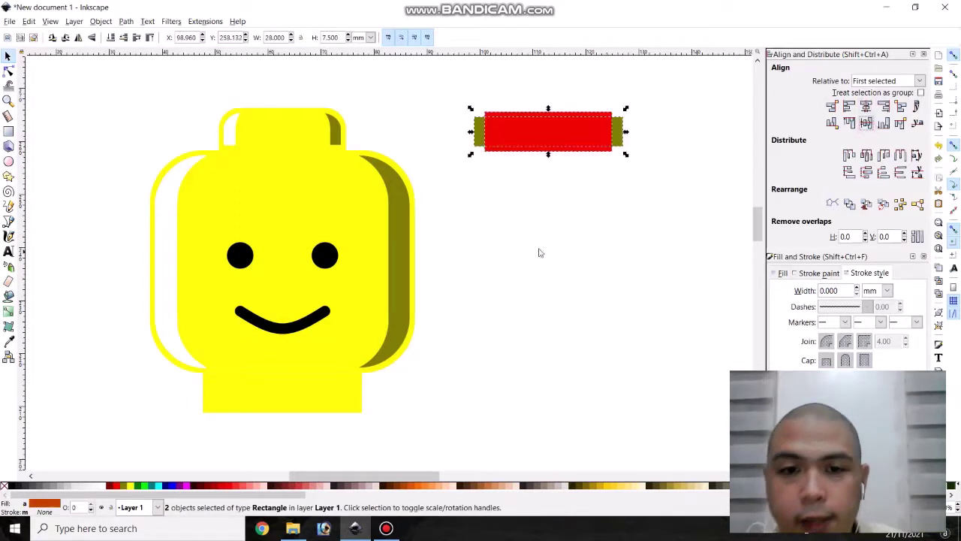
Step: Subtract the red rectangle from the olive one with the Difference path operation, leaving two side strips, and deselect
{"action": "left_click", "coordinate": [126, 21]}
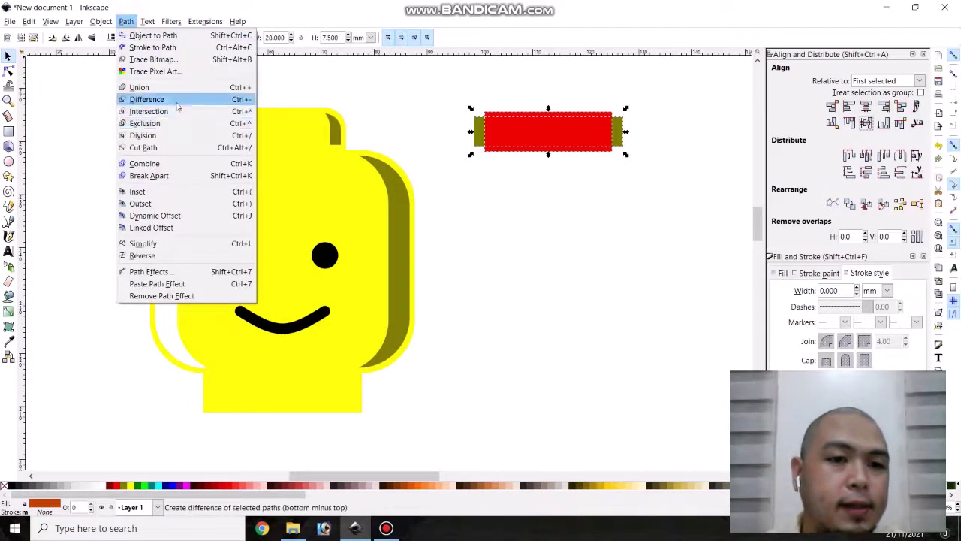
{"action": "left_click", "coordinate": [147, 99]}
{"action": "left_click", "coordinate": [495, 189]}
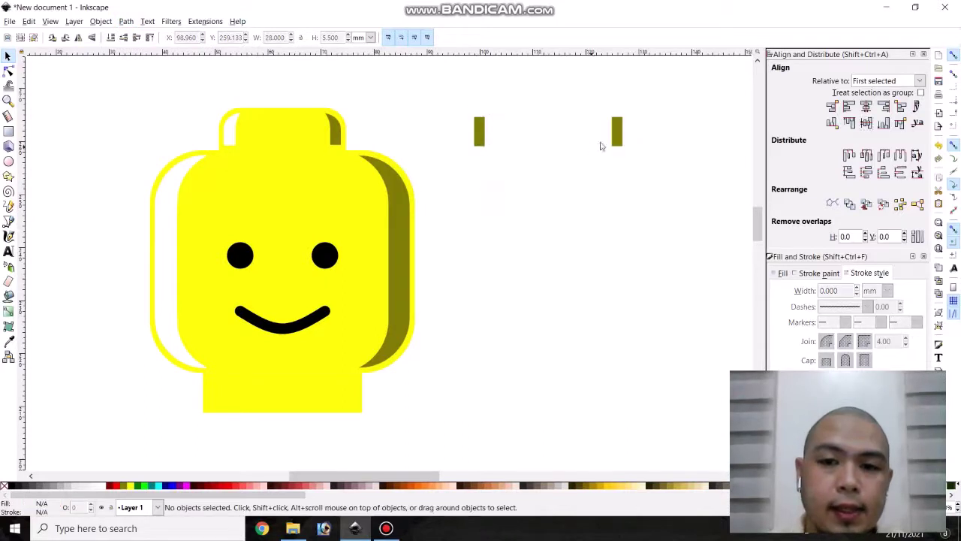
Step: Centre the two olive strips horizontally and vertically on the yellow neck rectangle, and deselect
{"action": "left_click", "coordinate": [348, 393]}
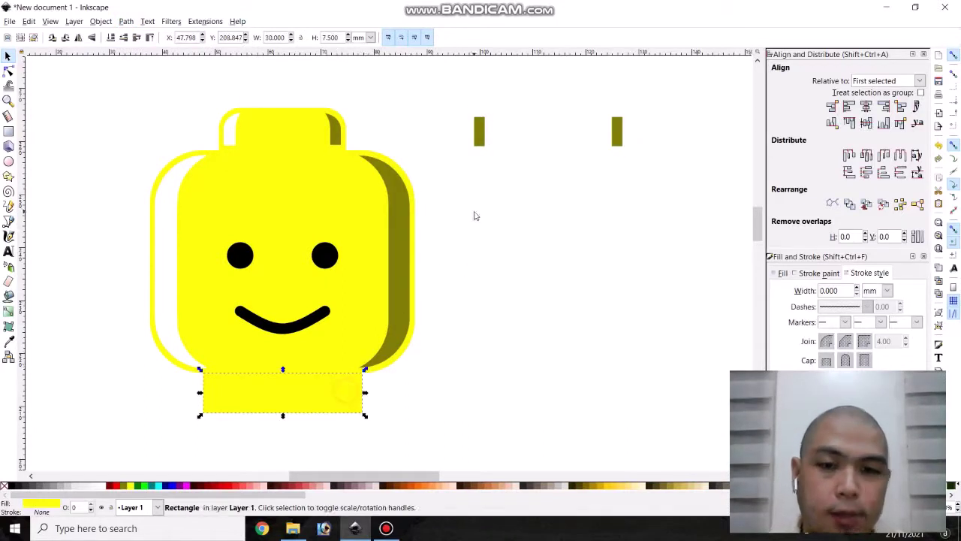
{"action": "left_click", "coordinate": [480, 138], "text": "shift"}
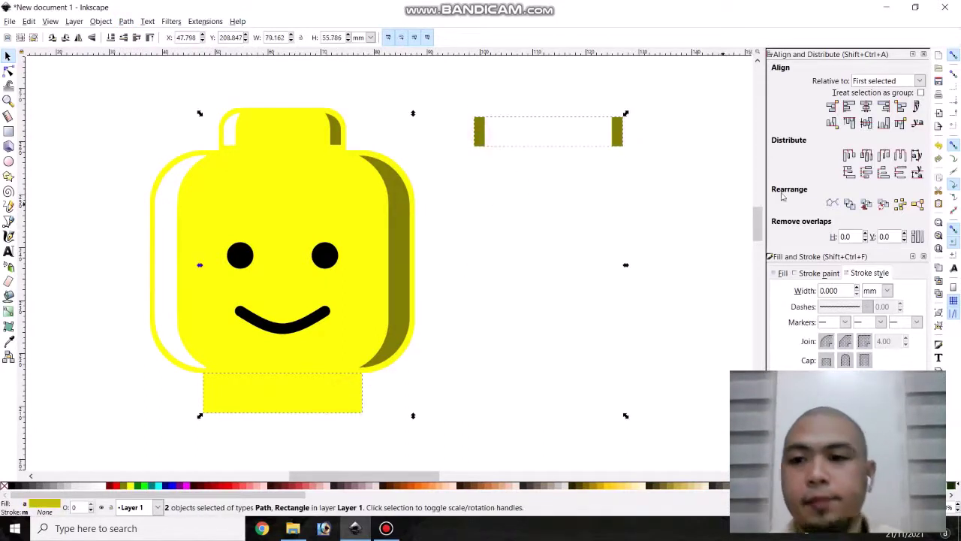
{"action": "left_click", "coordinate": [867, 107]}
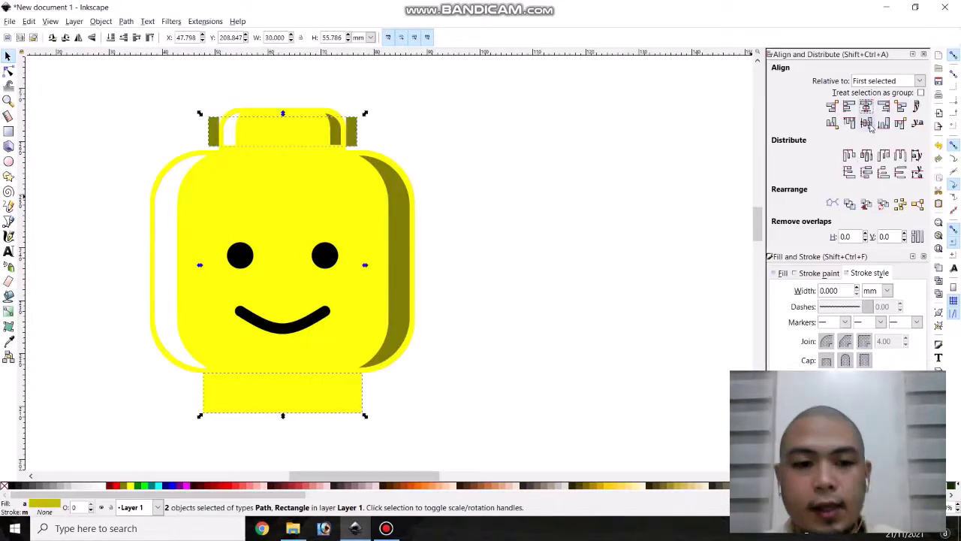
{"action": "left_click", "coordinate": [867, 123]}
{"action": "left_click", "coordinate": [451, 359]}
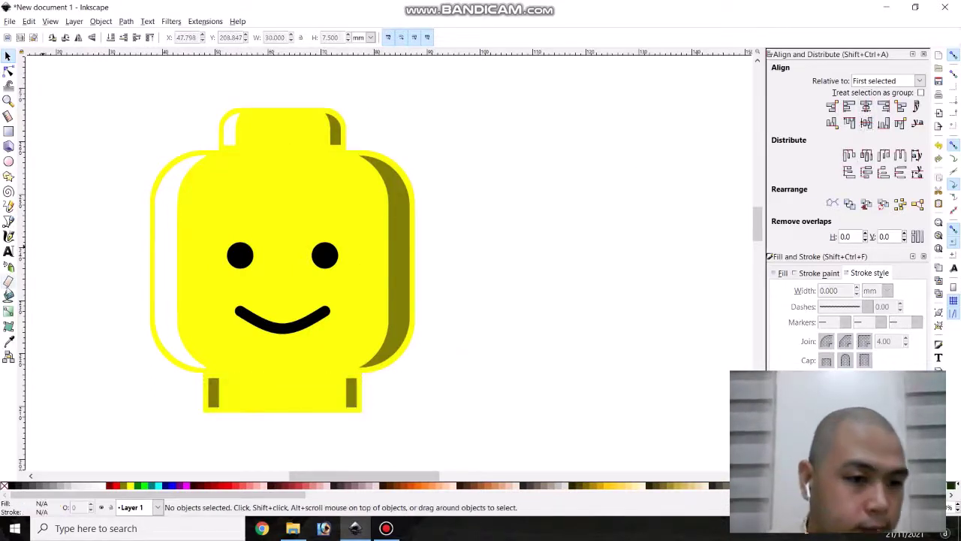
Step: Bucket-fill the left olive strip on the neck with white, and deselect it
{"action": "left_click", "coordinate": [8, 296]}
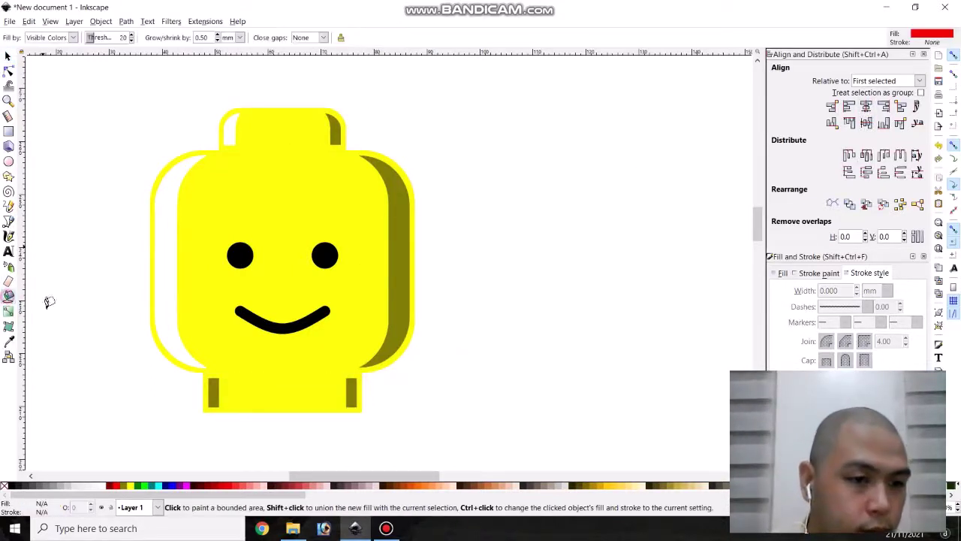
{"action": "left_click", "coordinate": [104, 490]}
{"action": "left_click", "coordinate": [221, 389]}
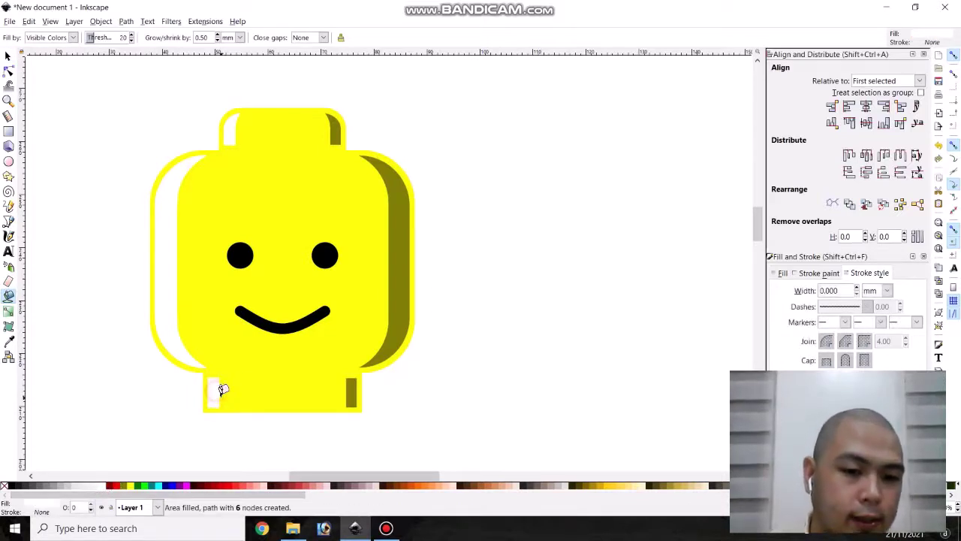
{"action": "left_click", "coordinate": [9, 55]}
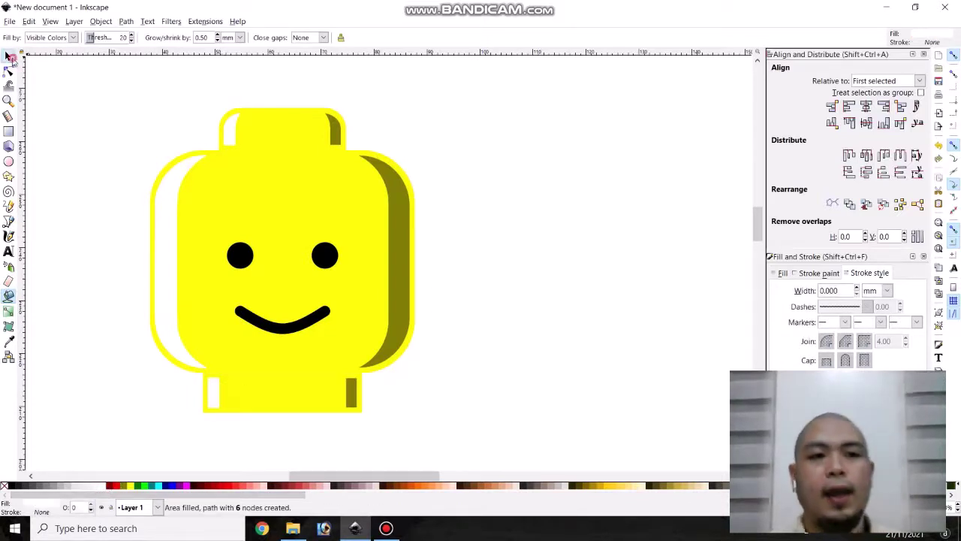
{"action": "left_click", "coordinate": [492, 195]}
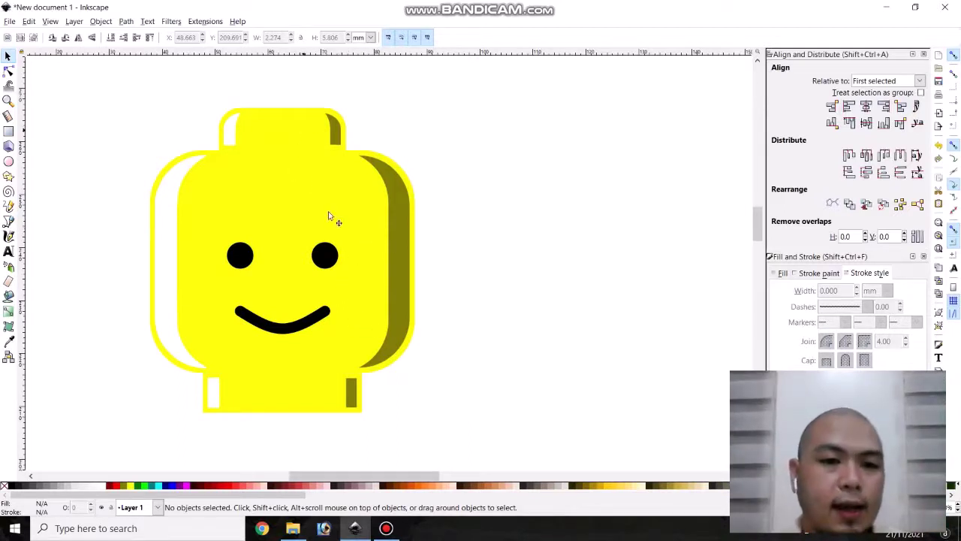
Step: Give the yellow top stud, head and neck shapes a black outline 1 mm wide, and deselect them
{"action": "left_click", "coordinate": [307, 133]}
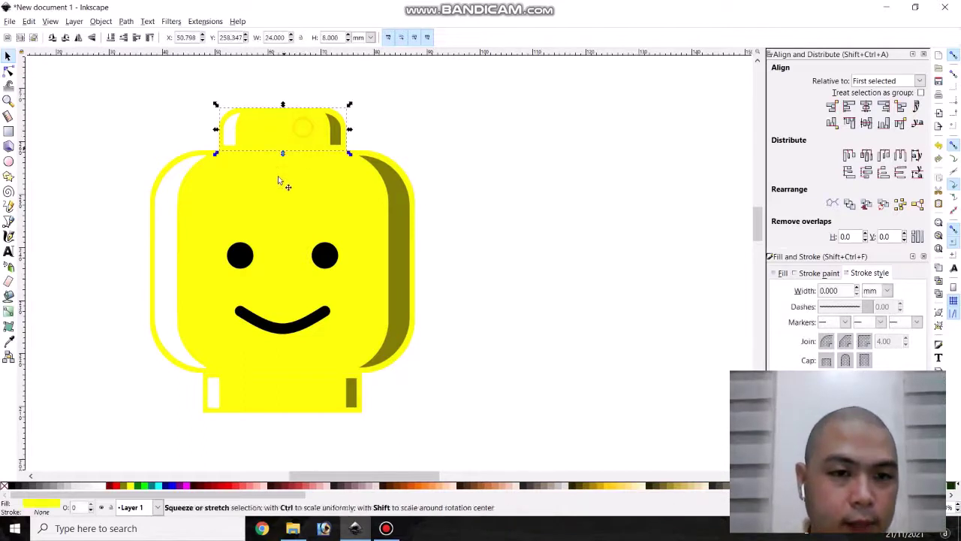
{"action": "left_click", "coordinate": [348, 211], "text": "shift"}
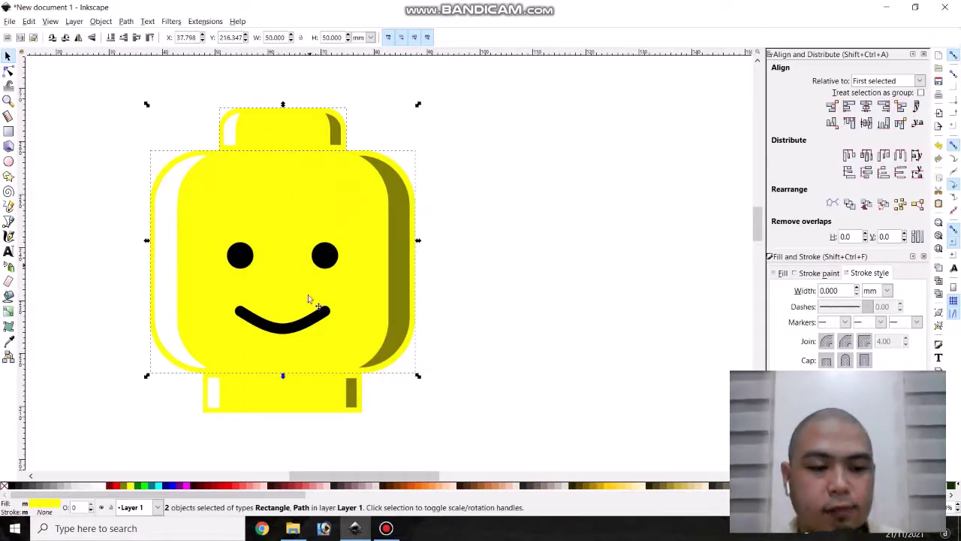
{"action": "left_click", "coordinate": [317, 401], "text": "shift"}
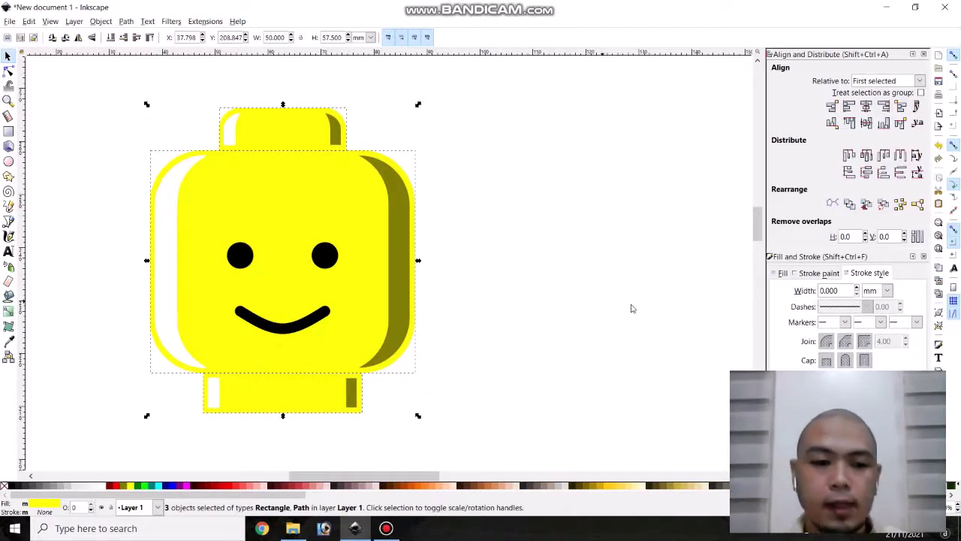
{"action": "left_click", "coordinate": [11, 487], "text": "shift"}
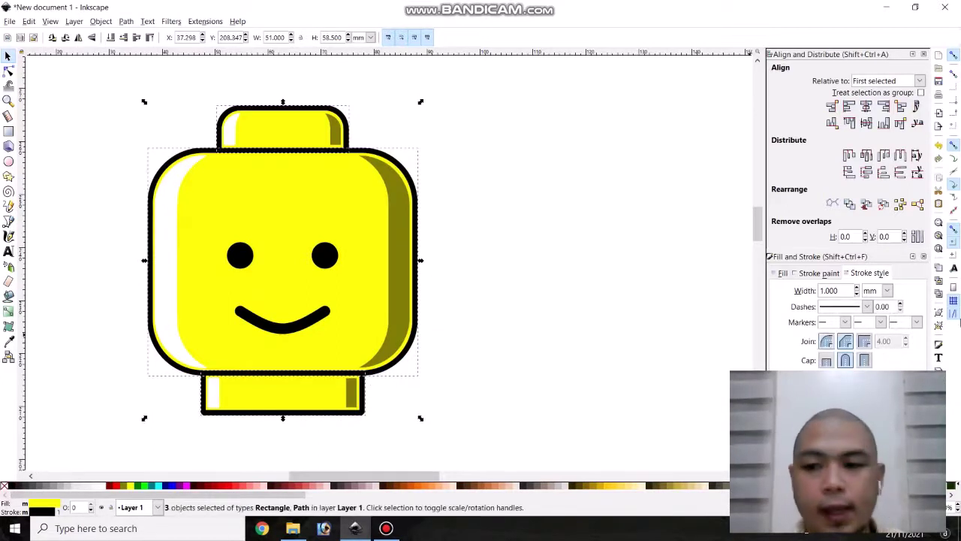
{"action": "left_click", "coordinate": [847, 291]}
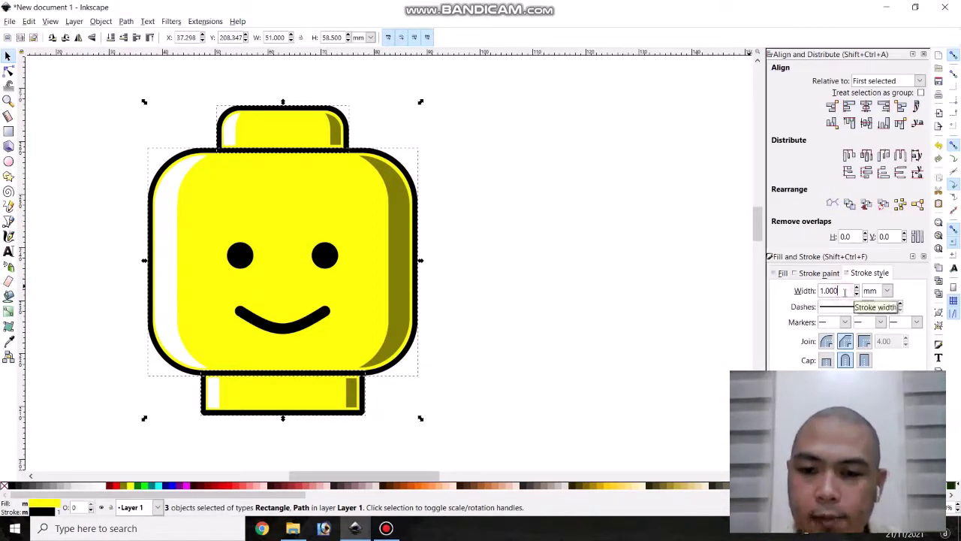
{"action": "left_click", "coordinate": [577, 304]}
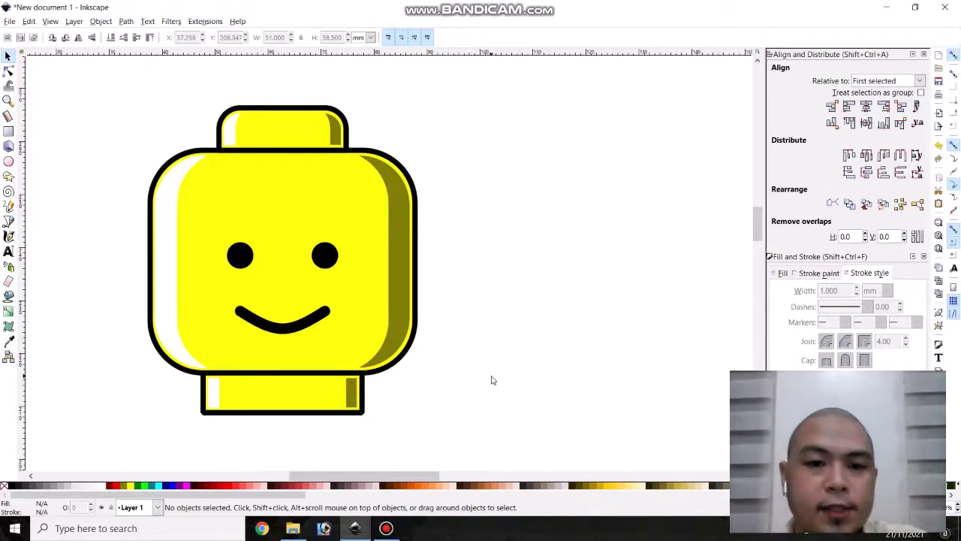
{"action": "left_click", "coordinate": [385, 530]}
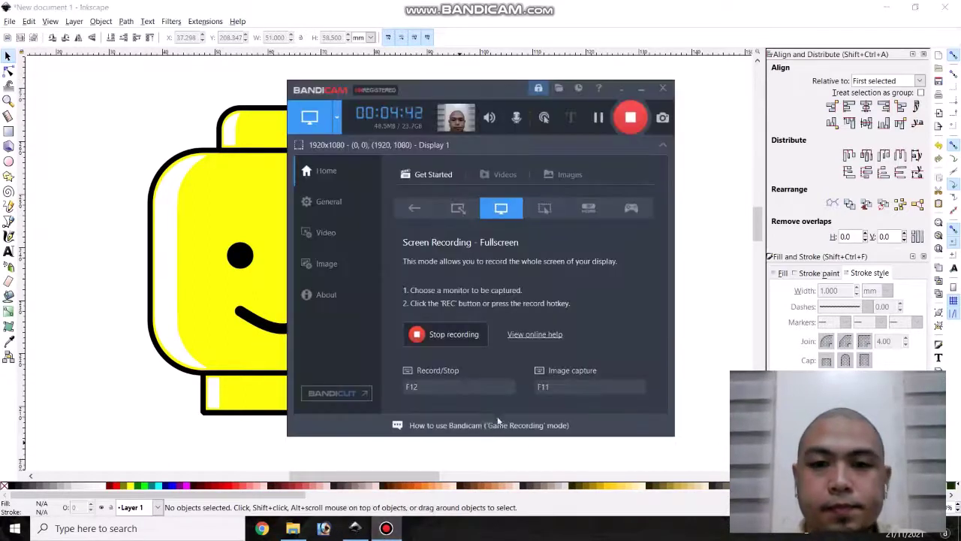